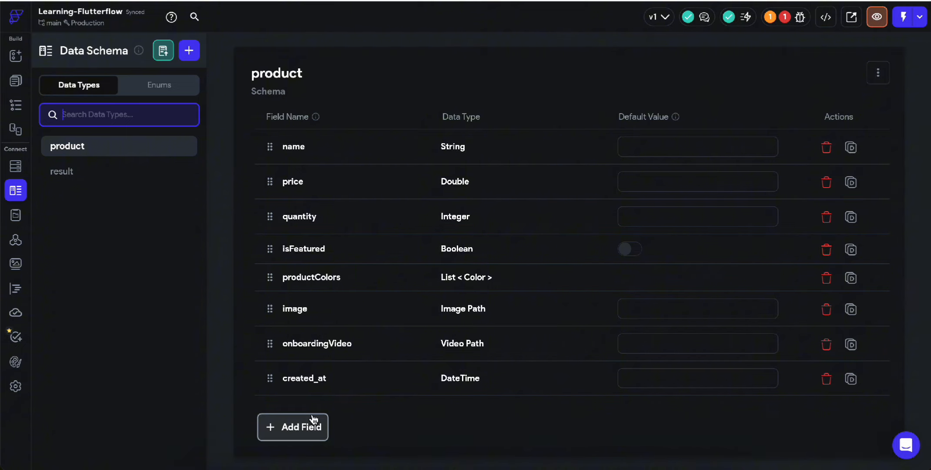
Create a new enum named productStatus in the data schema.
left_click(156, 89)
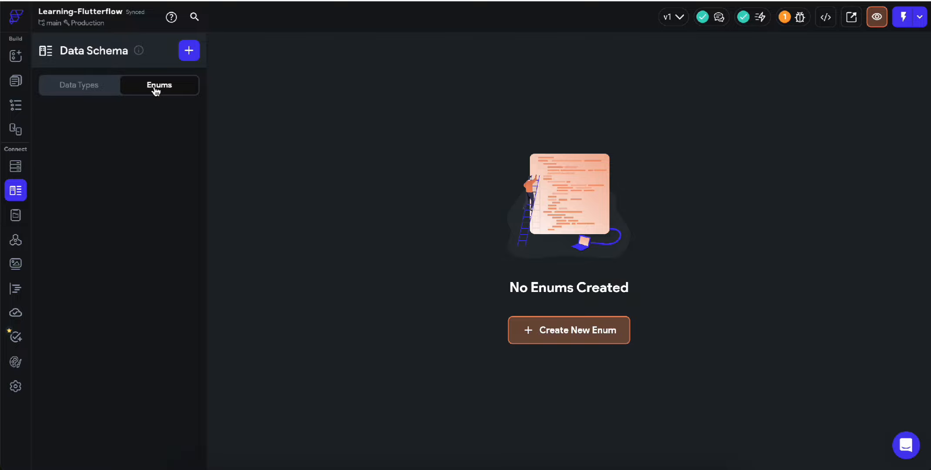
left_click(555, 330)
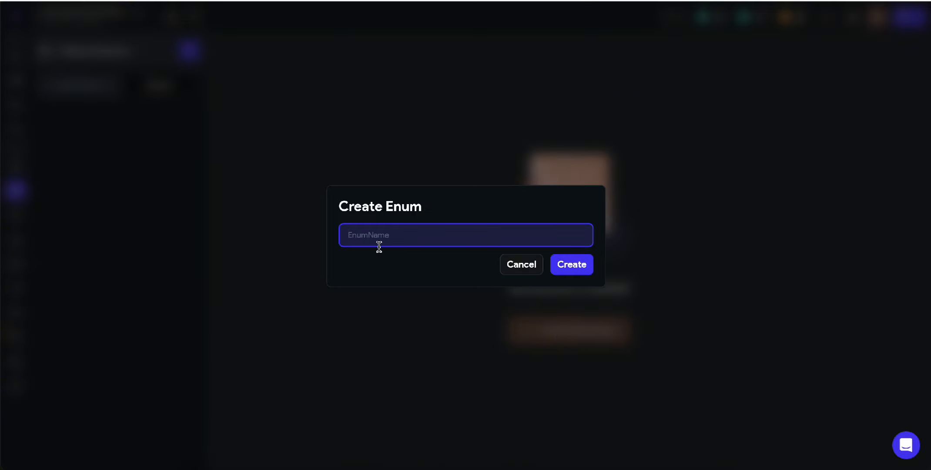
type("status")
left_click(347, 236)
type("product")
key("BackSpace")
type("Status")
left_click(561, 266)
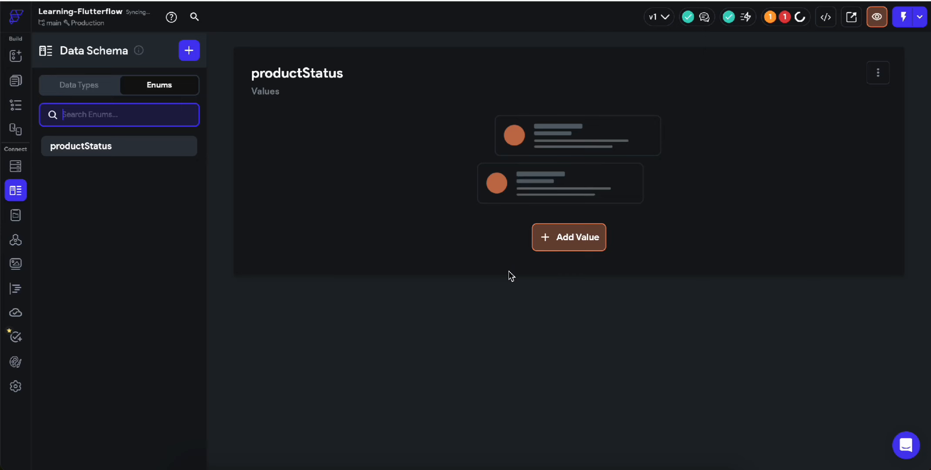
Add two values, Active and InActive, to the productStatus enum.
left_click(568, 241)
left_click(296, 189)
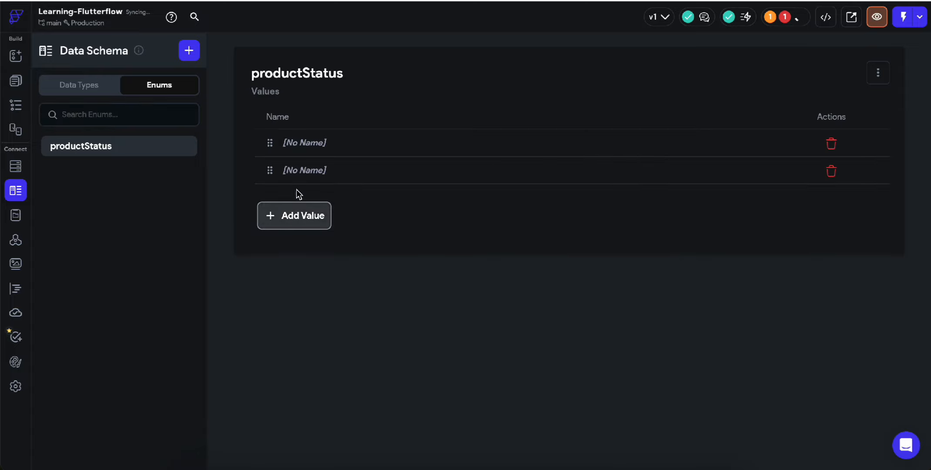
left_click(298, 145)
type("Active")
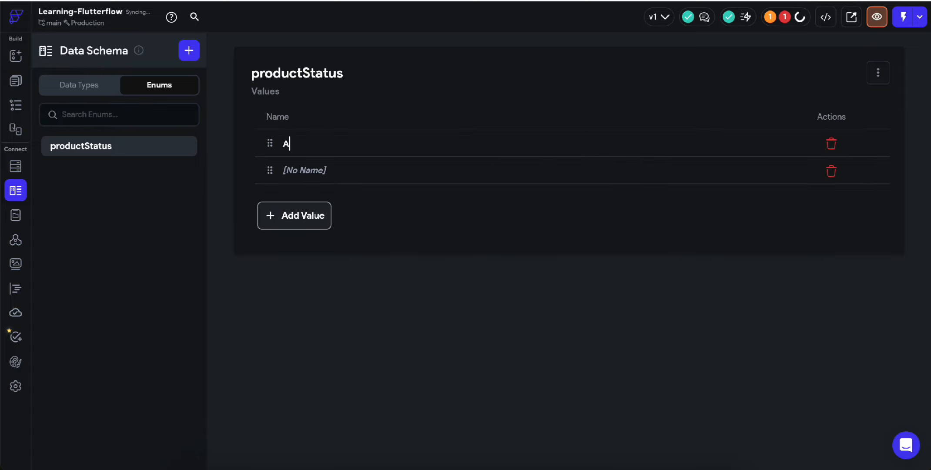
left_click(293, 170)
type("In")
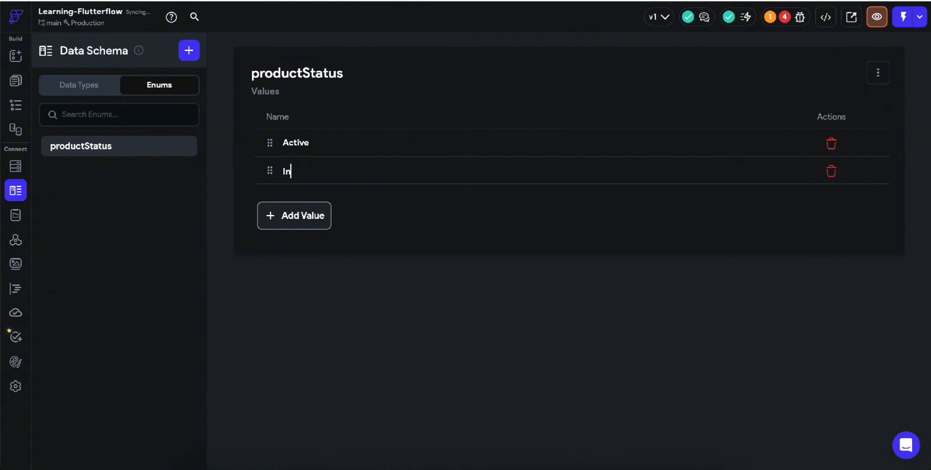
type("Active")
left_click(359, 117)
Add a field named status to the product data type, with type Enum using productStatus.
left_click(80, 87)
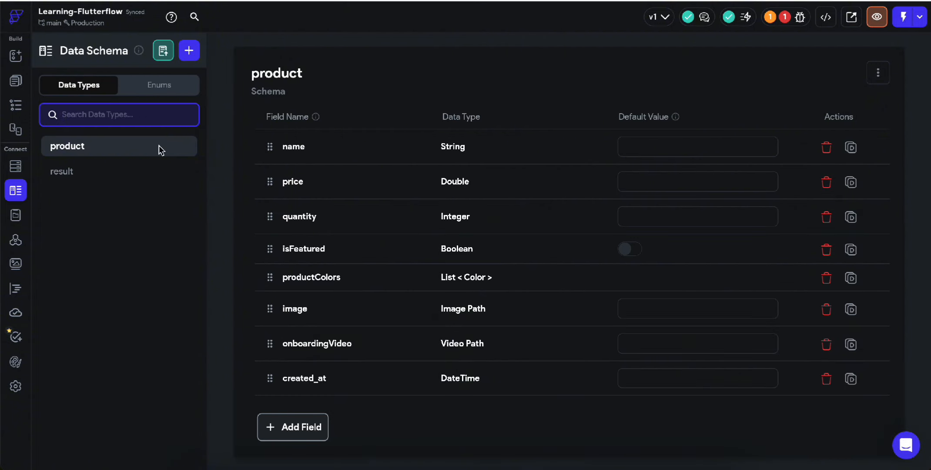
left_click(287, 429)
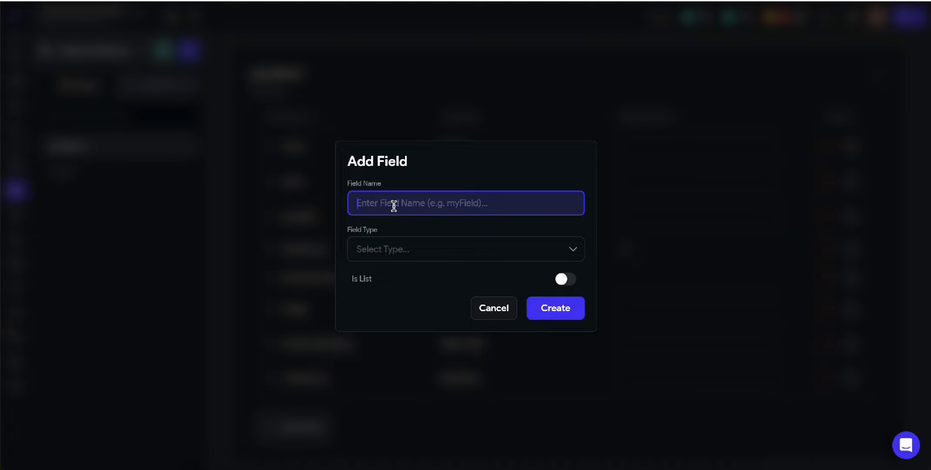
type("status")
left_click(463, 248)
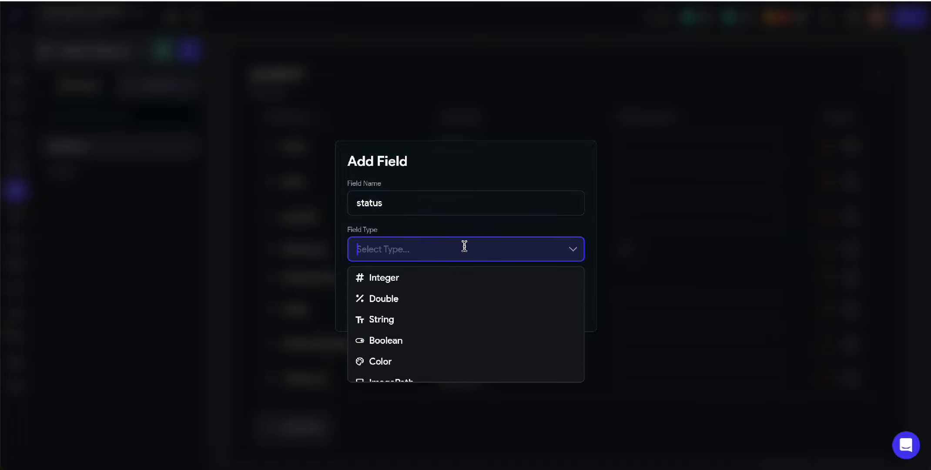
scroll(438, 333, "down", 5)
left_click(424, 370)
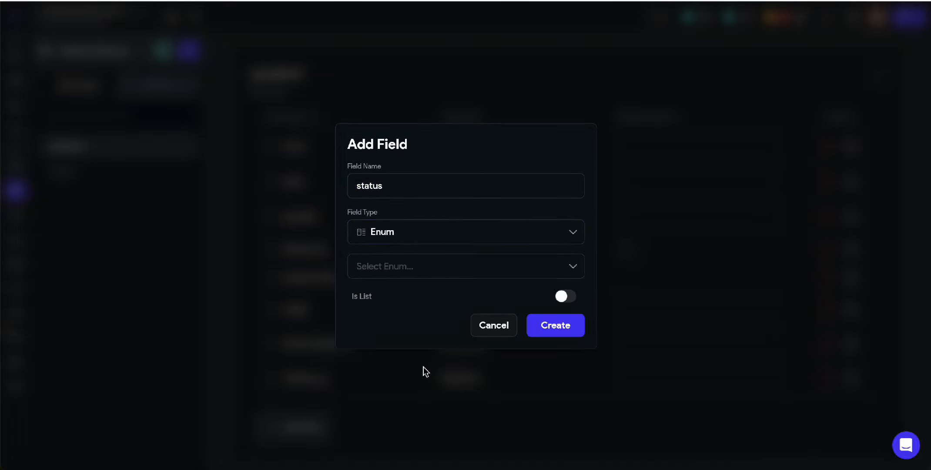
left_click(403, 266)
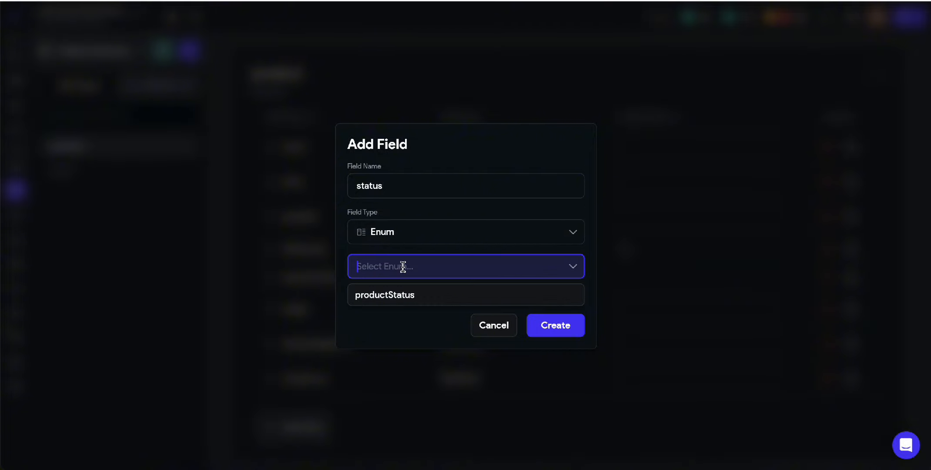
left_click(409, 295)
left_click(540, 328)
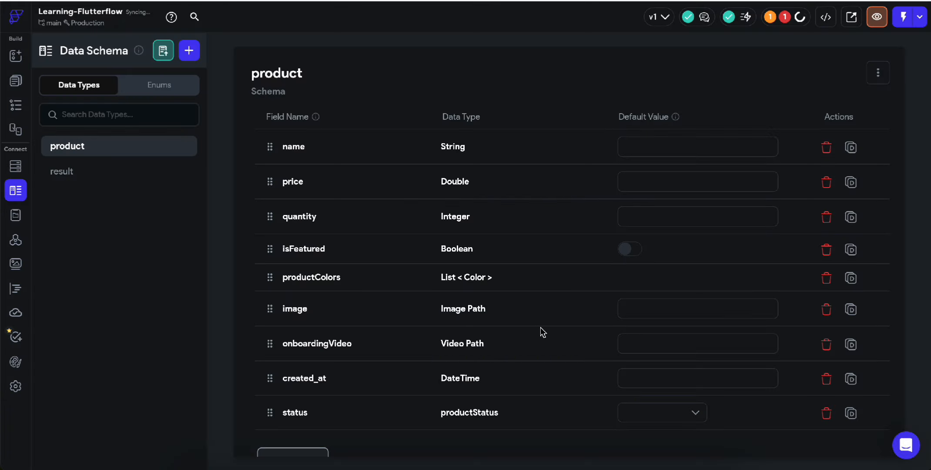
Set the default value of the product data type's status field to Active.
scroll(500, 348, "down", 1)
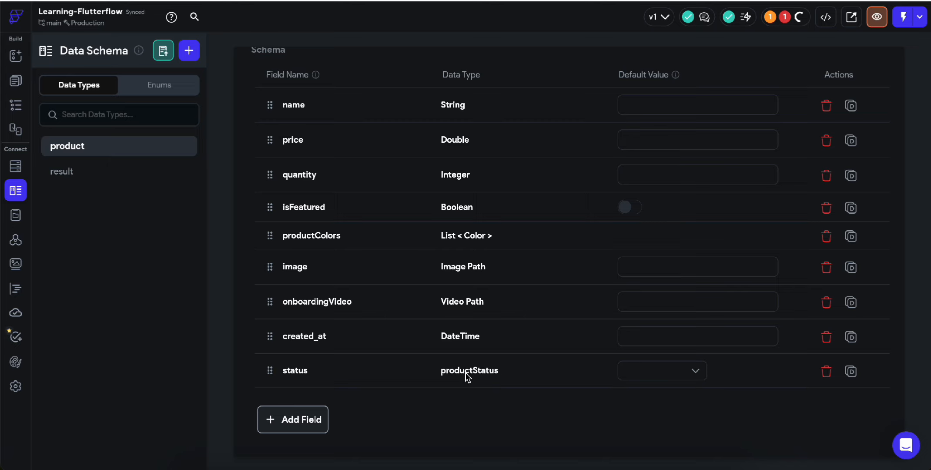
left_click(659, 370)
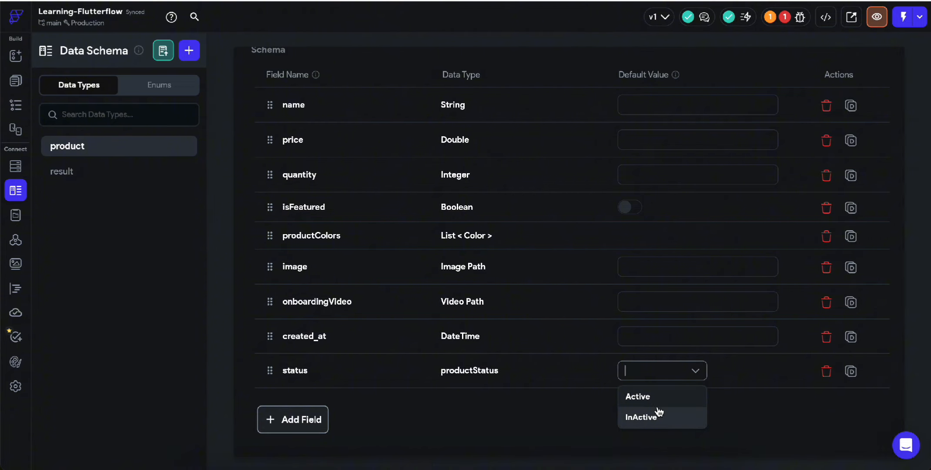
left_click(591, 408)
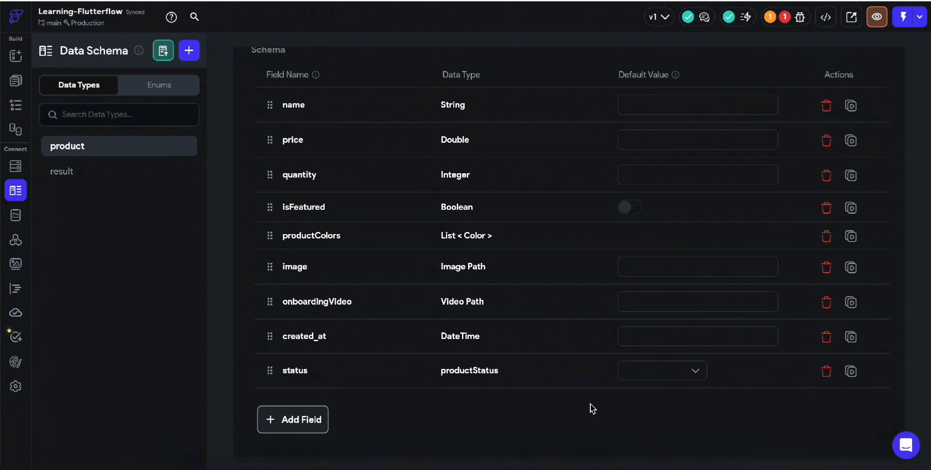
left_click(143, 85)
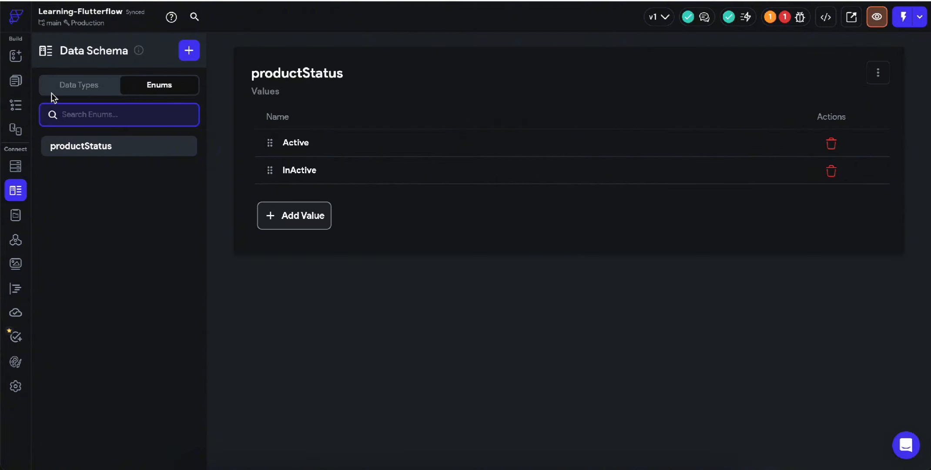
left_click(79, 86)
scroll(695, 403, "down", 1)
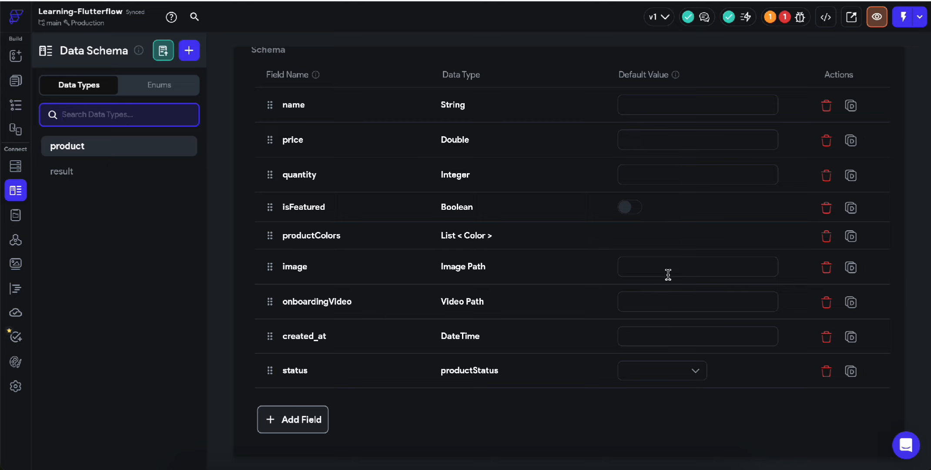
left_click(662, 369)
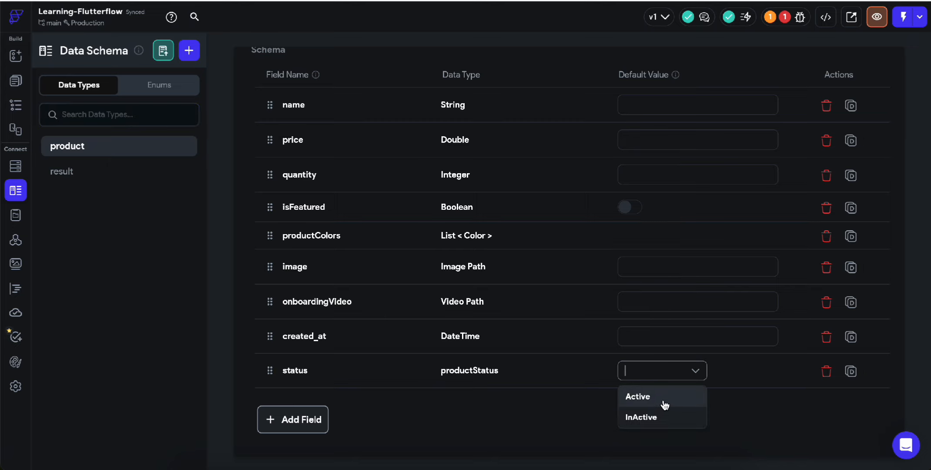
left_click(649, 402)
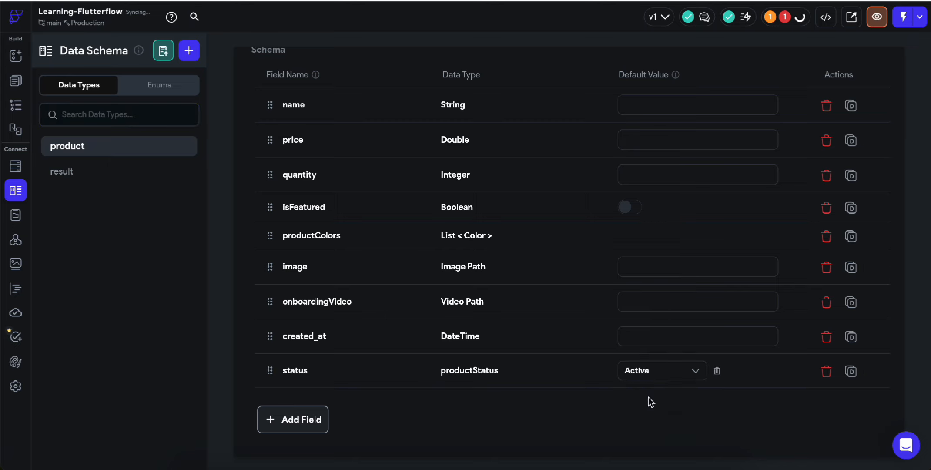
left_click(652, 371)
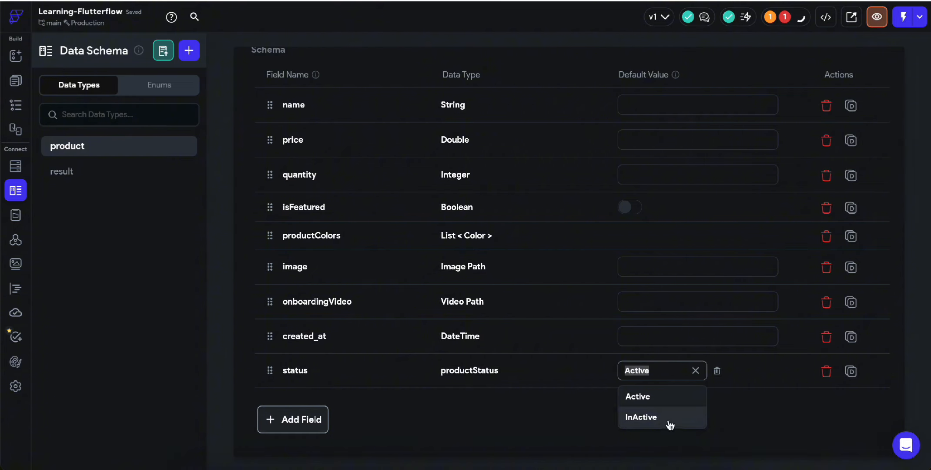
left_click(585, 409)
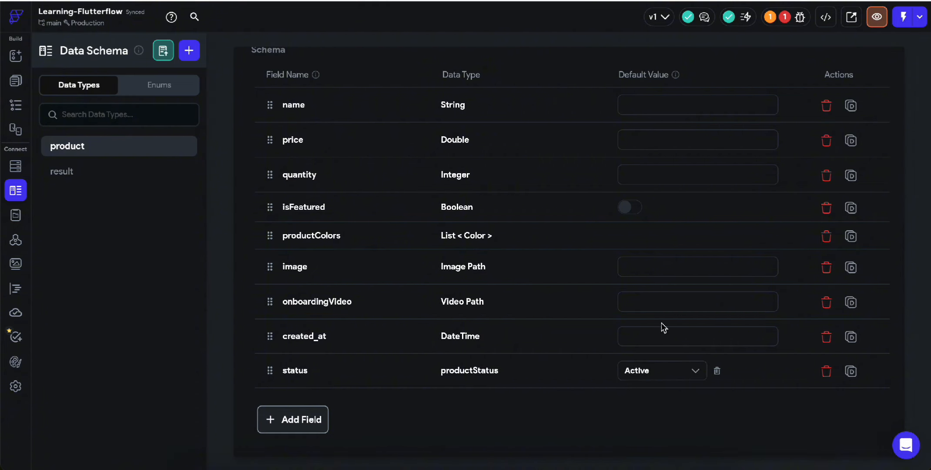
scroll(664, 327, "up", 1)
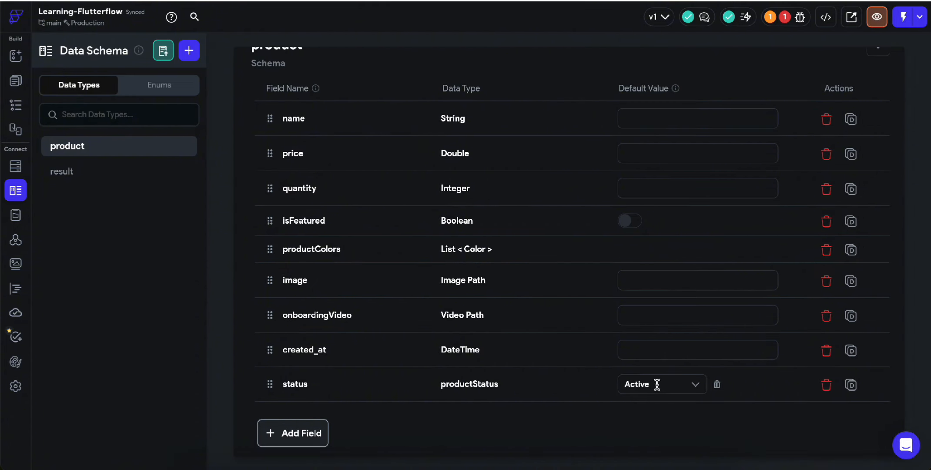
left_click(626, 387)
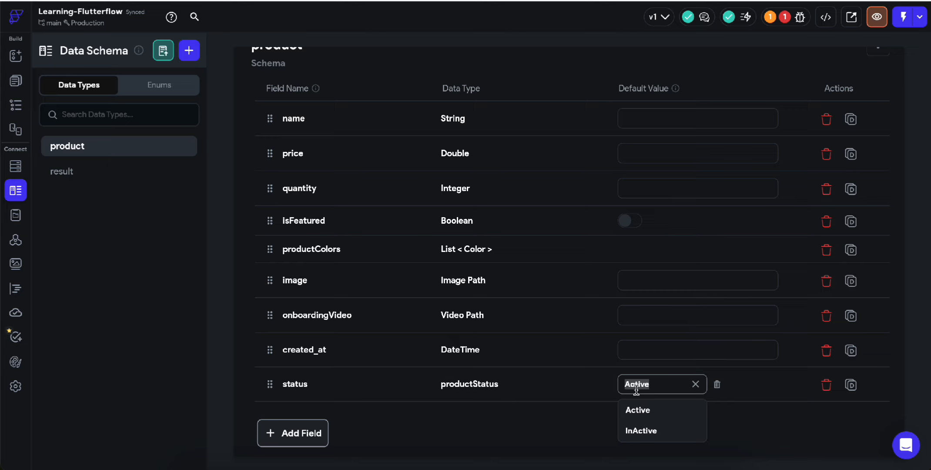
left_click(605, 391)
left_click(645, 386)
left_click(603, 389)
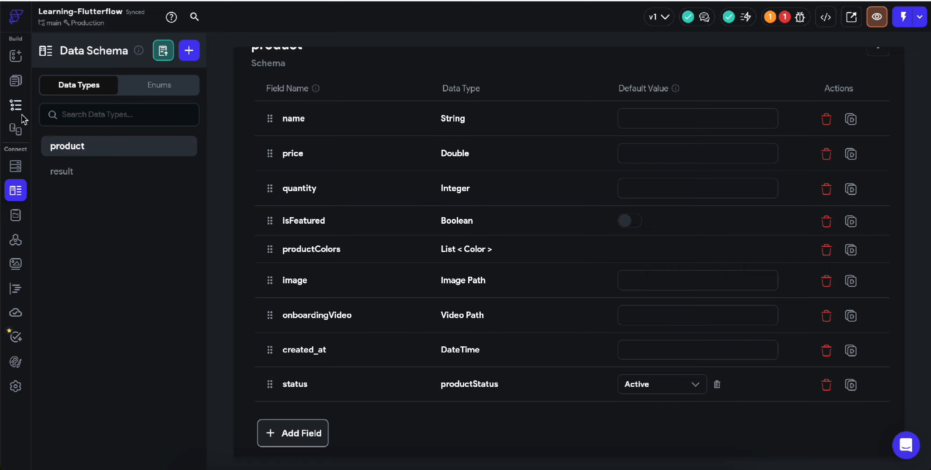
On the dataTypes page, delete the relative text below the image and insert a DropDown widget into the column.
left_click(16, 82)
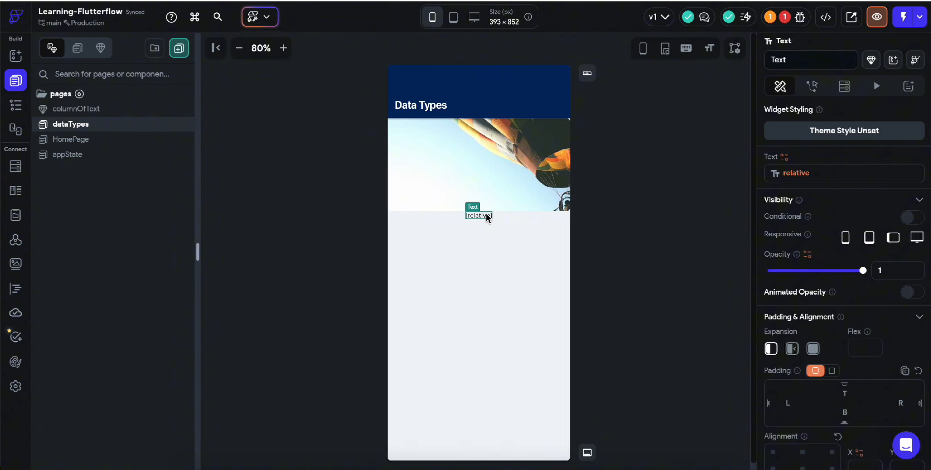
key("Delete")
right_click(430, 247)
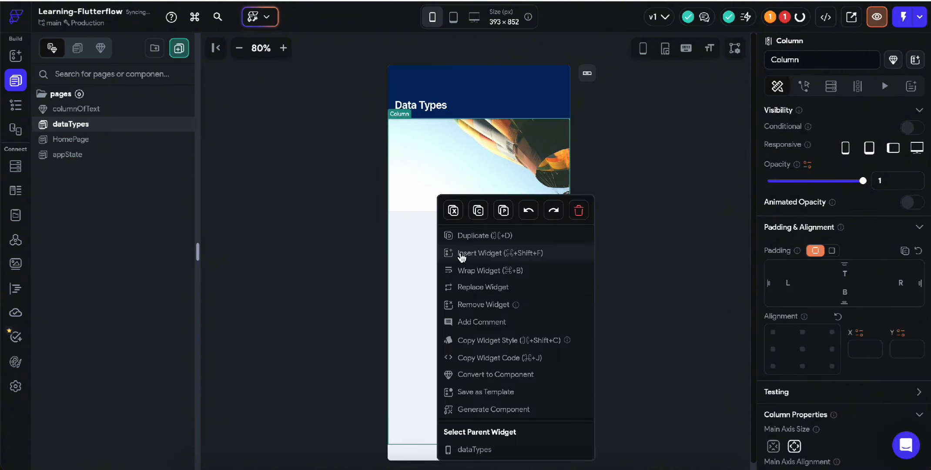
left_click(461, 252)
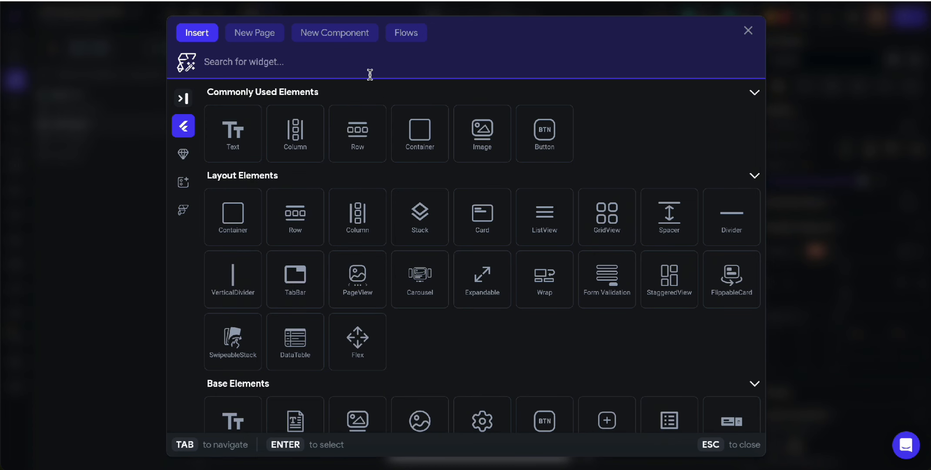
type("drop")
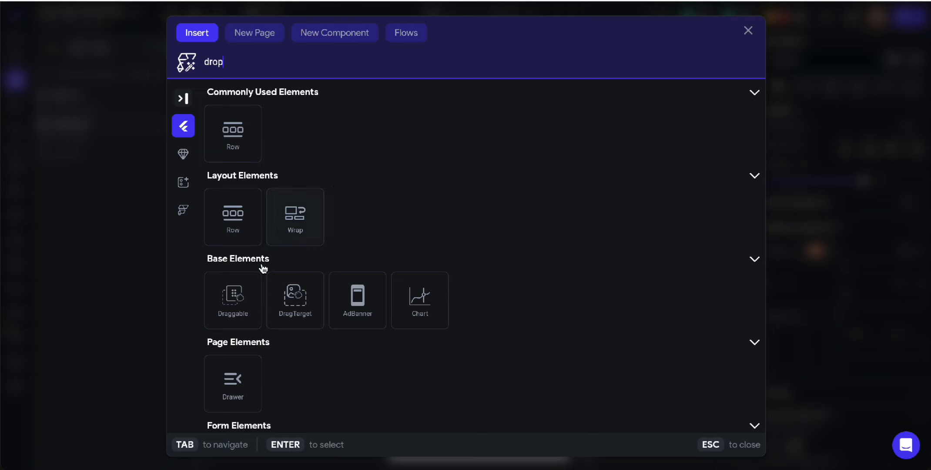
scroll(374, 304, "down", 2)
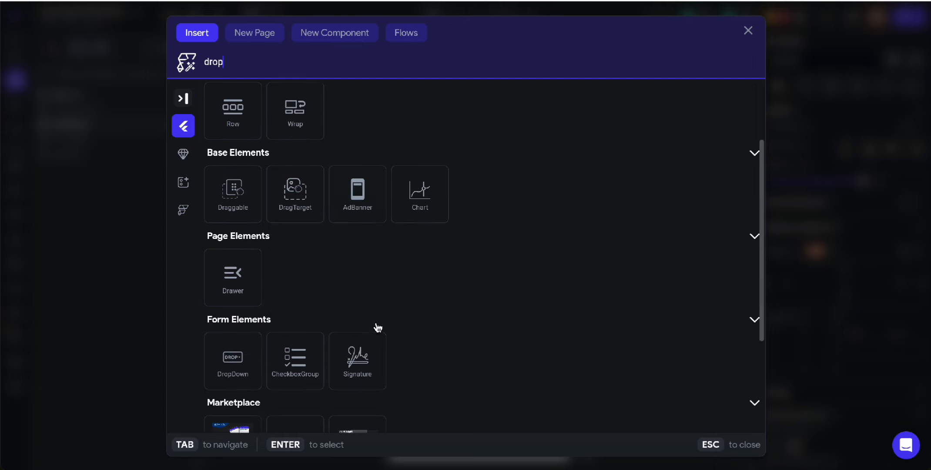
scroll(339, 306, "down", 2)
left_click(240, 282)
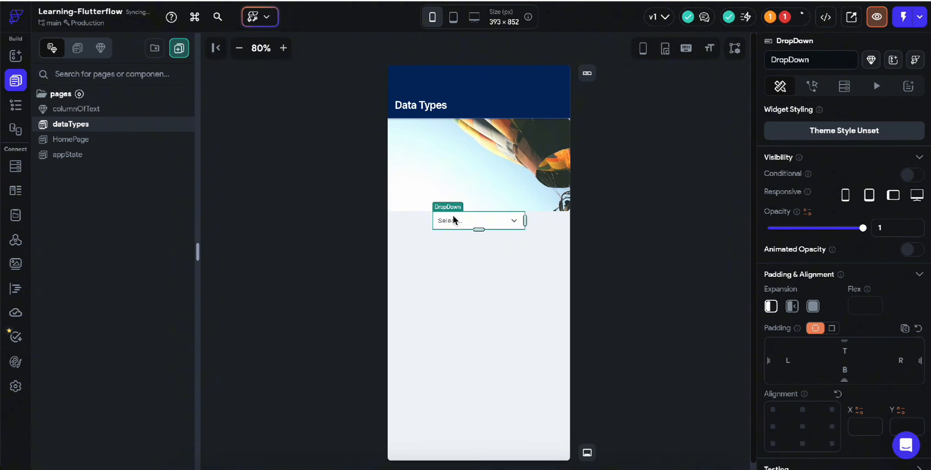
Set the DropDown widget's hint text to "Select Status".
scroll(884, 307, "down", 5)
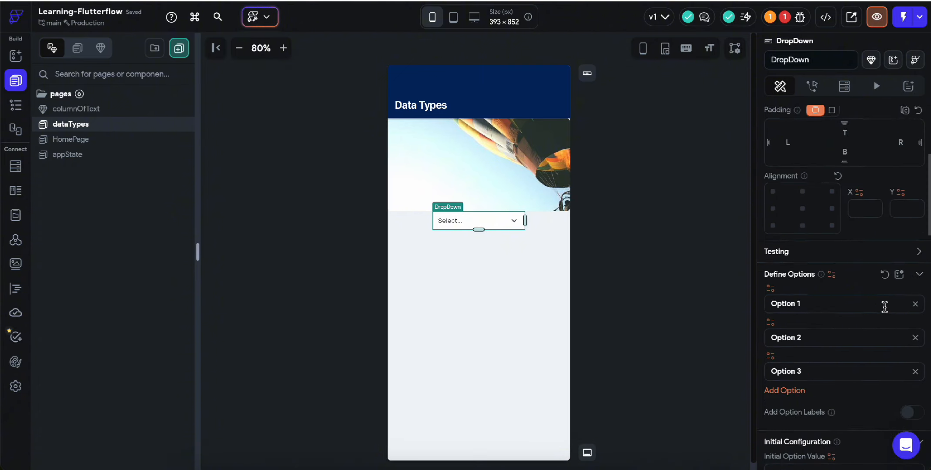
scroll(883, 306, "down", 1)
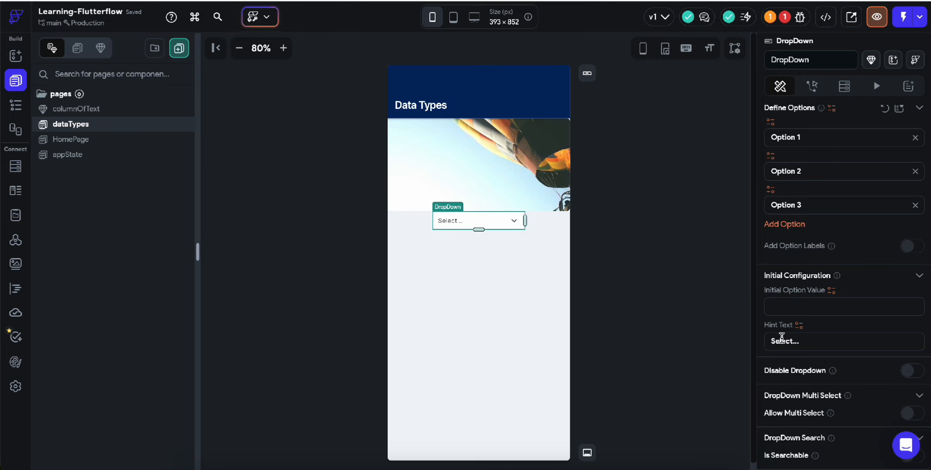
left_click(781, 336)
key("BackSpace")
key("BackSpace")
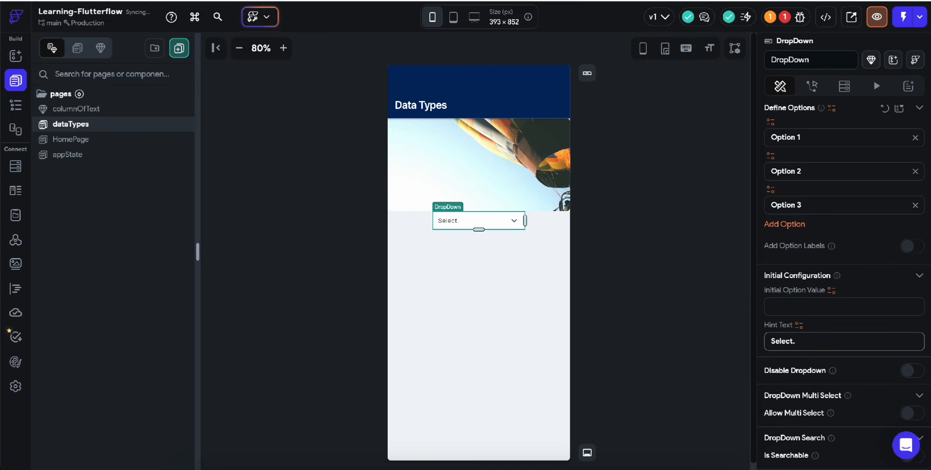
key("BackSpace")
type("Stat")
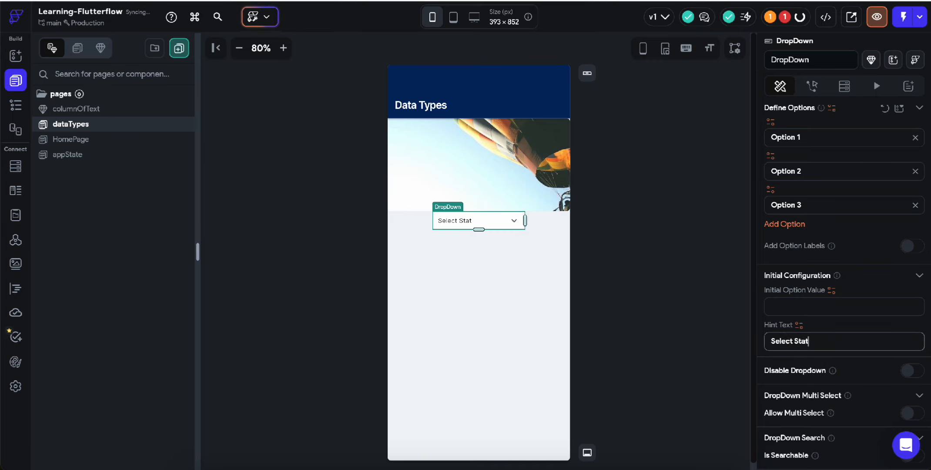
type("us")
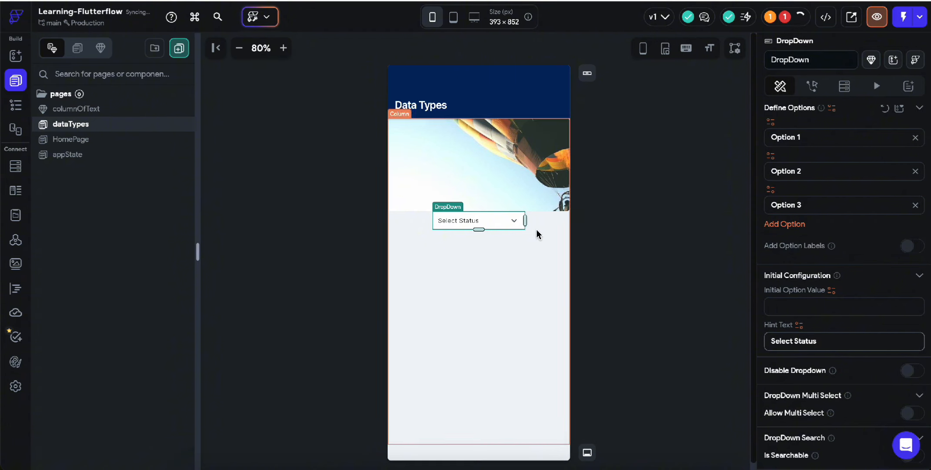
Bind the DropDown widget's options to the Values list of the productStatus enum.
scroll(904, 235, "up", 2)
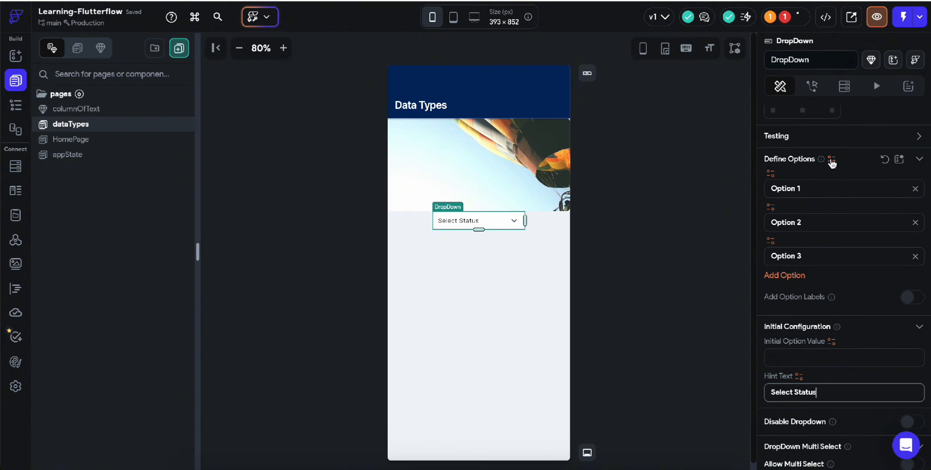
left_click(832, 158)
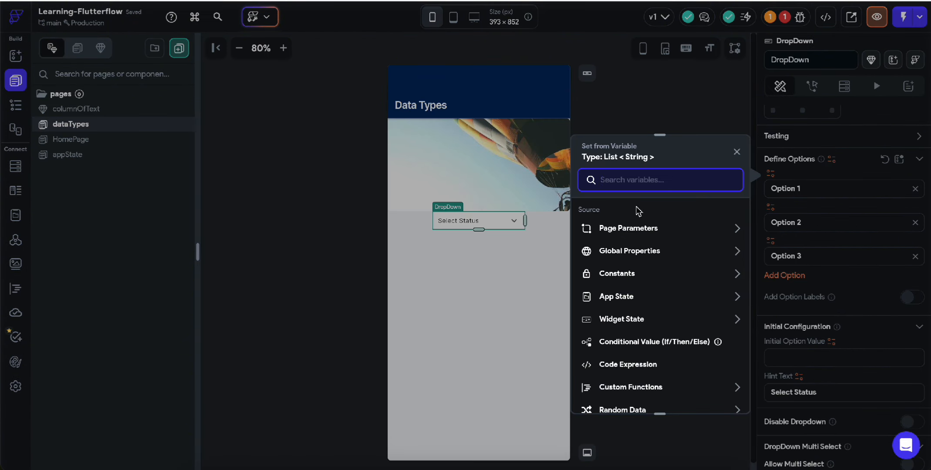
type("enum")
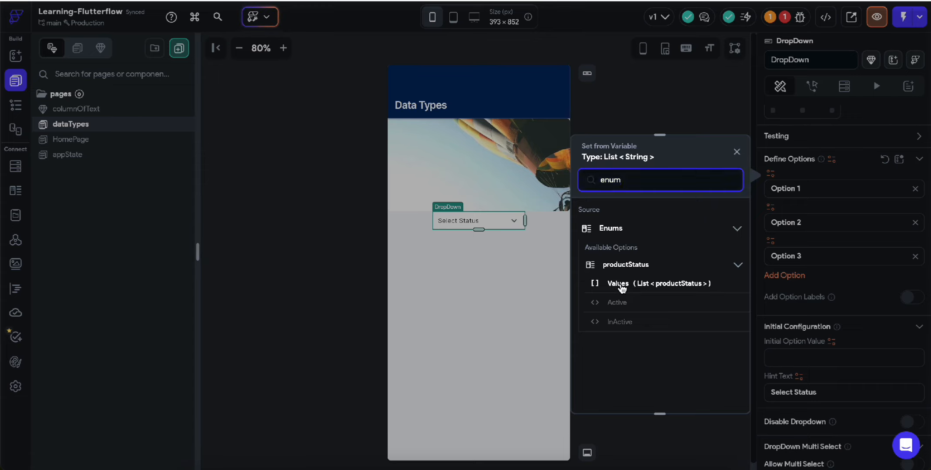
left_click(621, 285)
left_click(711, 394)
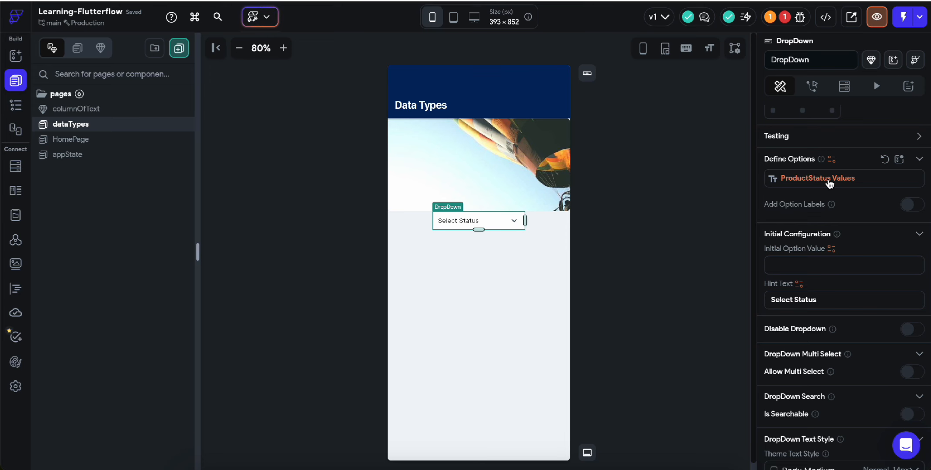
Inspect the project issue in the multiplication custom function and return to the dataTypes page.
left_click(785, 19)
left_click(738, 112)
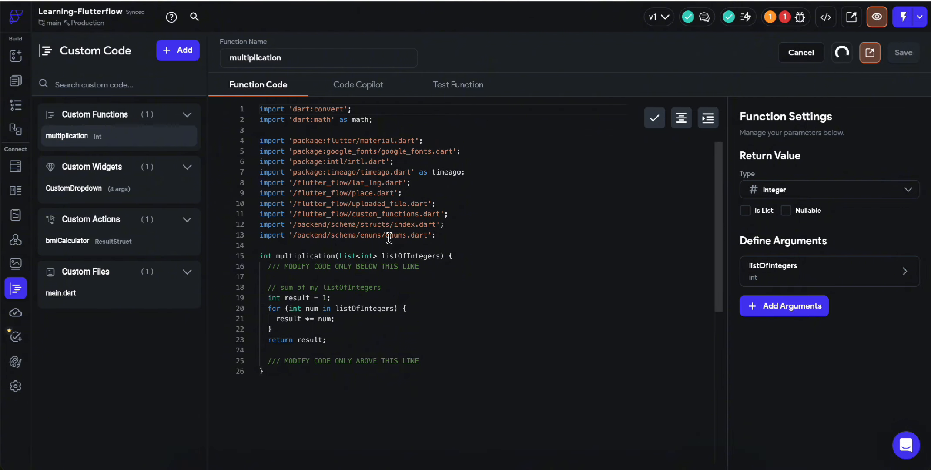
left_click(15, 81)
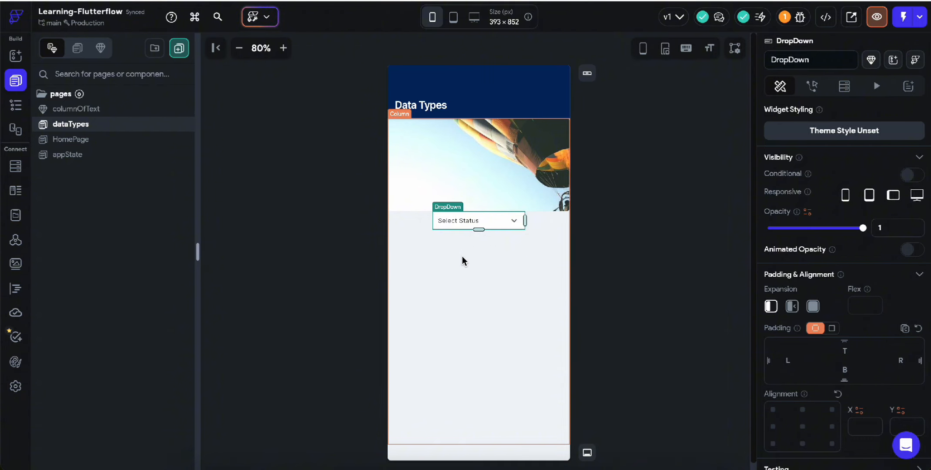
Set the DropDown widget's width to infinite and its height to 50 px.
scroll(840, 383, "down", 10)
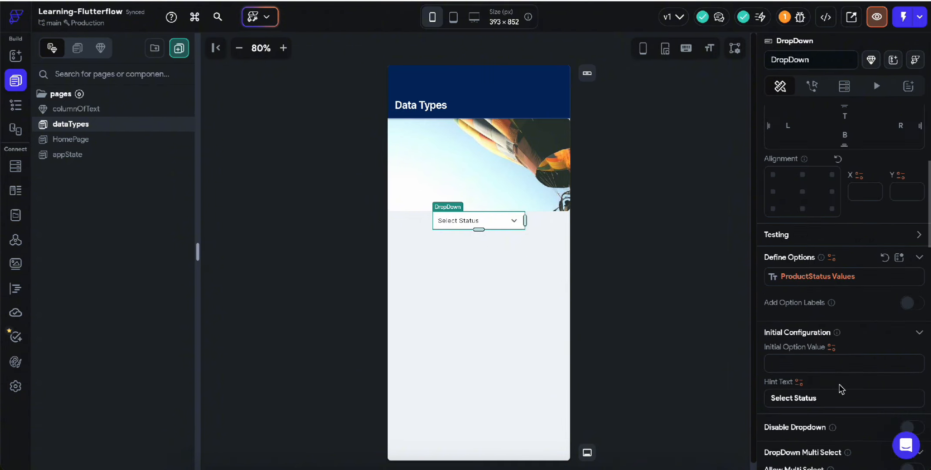
scroll(841, 389, "down", 4)
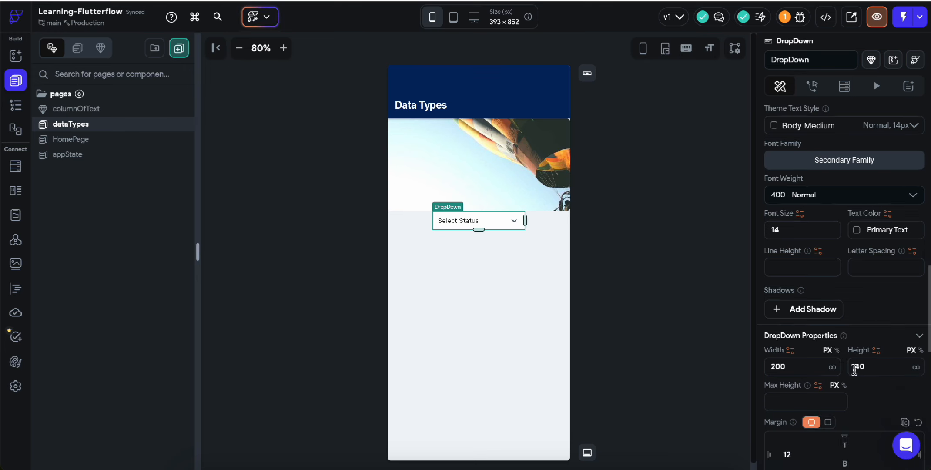
left_click(832, 368)
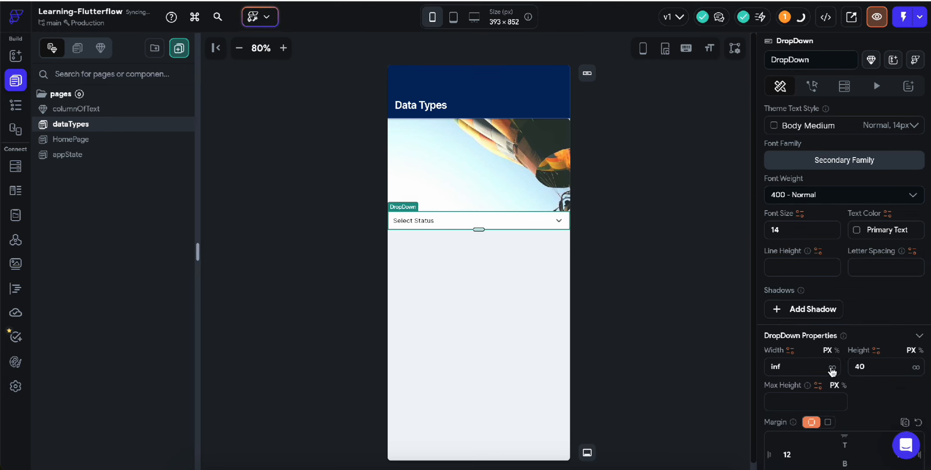
left_click(870, 367)
key("BackSpace")
key("BackSpace")
type("50")
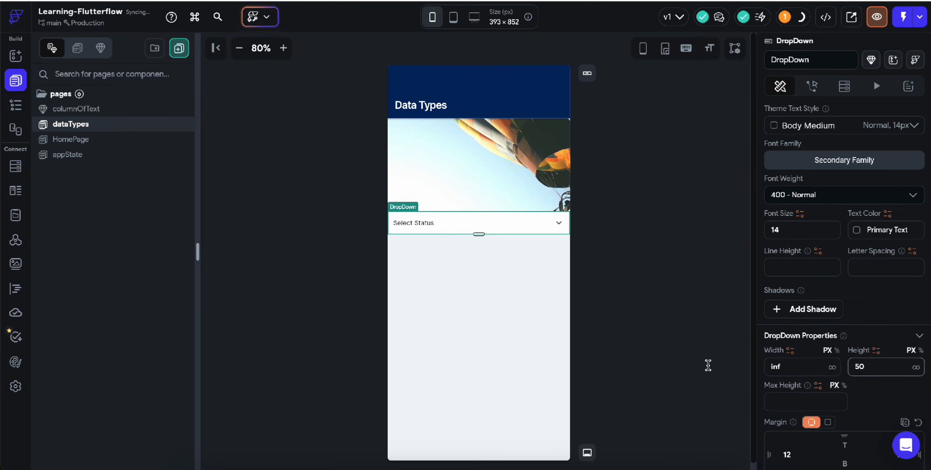
left_click(663, 249)
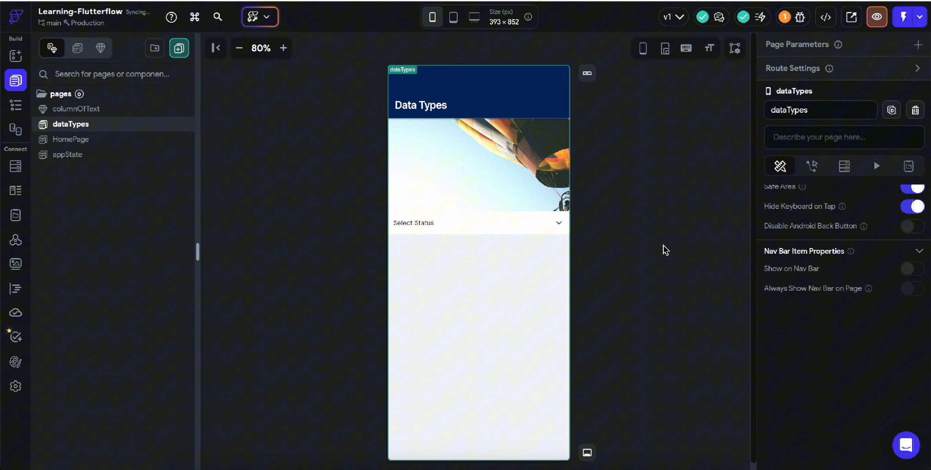
Set the items spacing of the column holding the image and dropdown to 10.
left_click(513, 282)
scroll(780, 395, "down", 5)
left_click(782, 251)
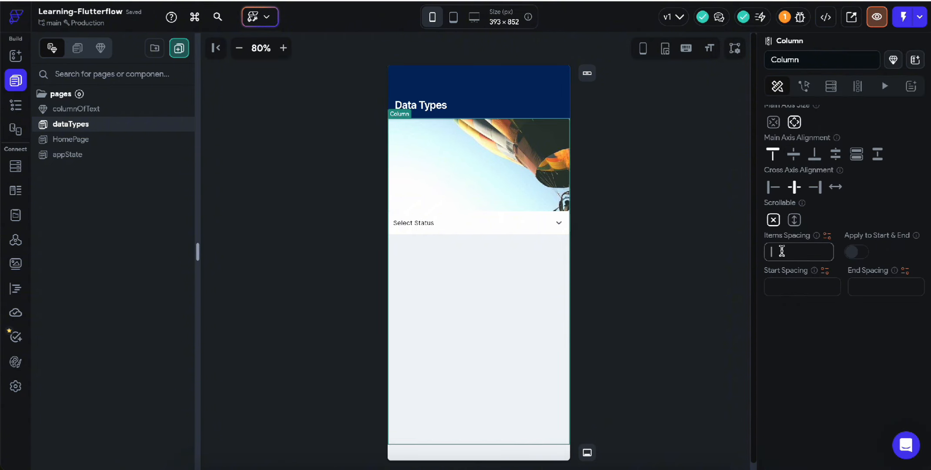
type("10")
left_click(649, 284)
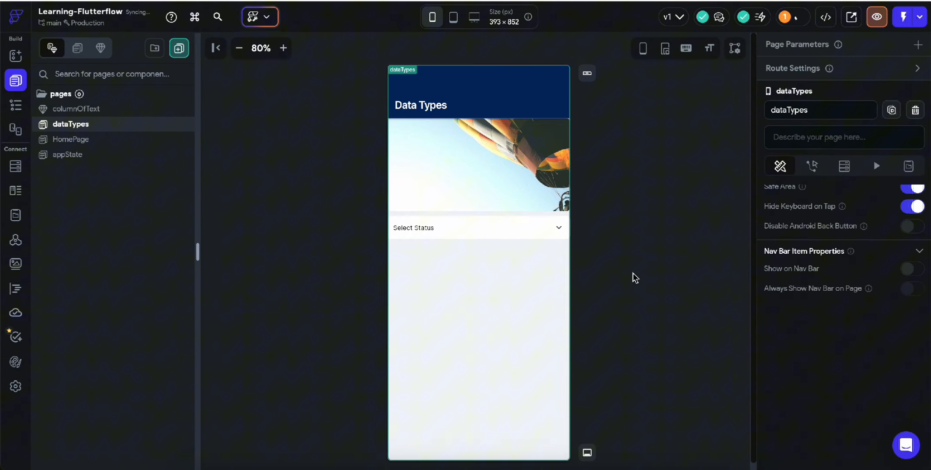
Apply a uniform padding of 12 to all sides of the page's column.
left_click(511, 287)
scroll(851, 245, "up", 3)
left_click(830, 255)
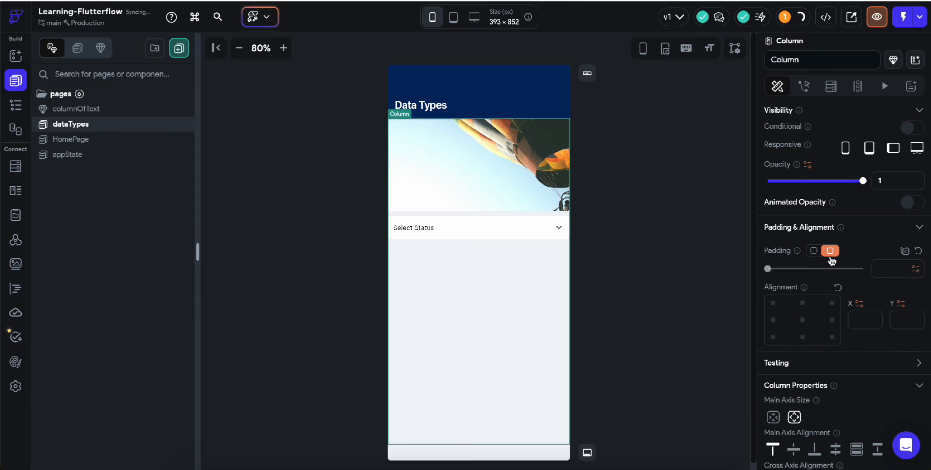
left_click(876, 269)
type("12")
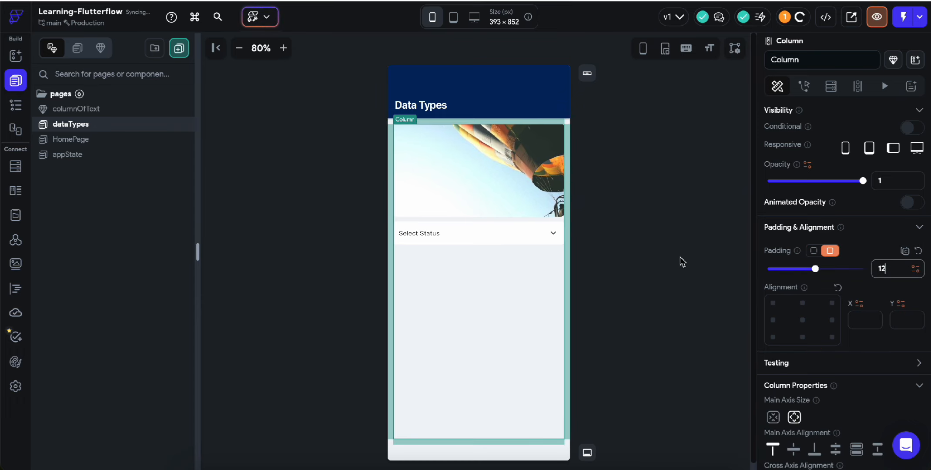
left_click(682, 261)
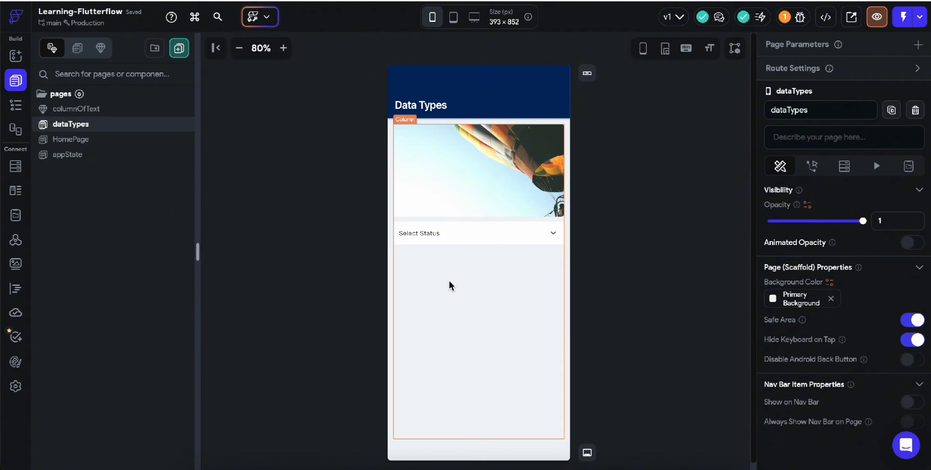
Review the productStatus enum values and the product data type's fields in the data schema, and return to the page builder.
left_click(481, 235)
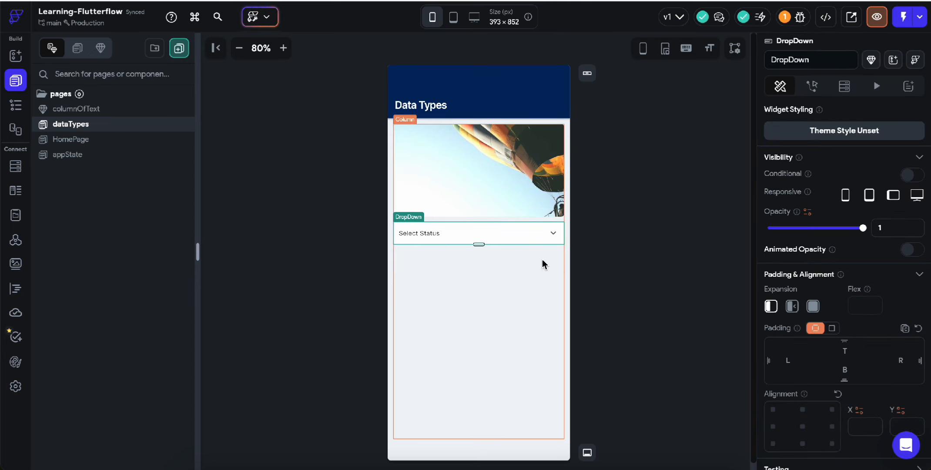
left_click(16, 194)
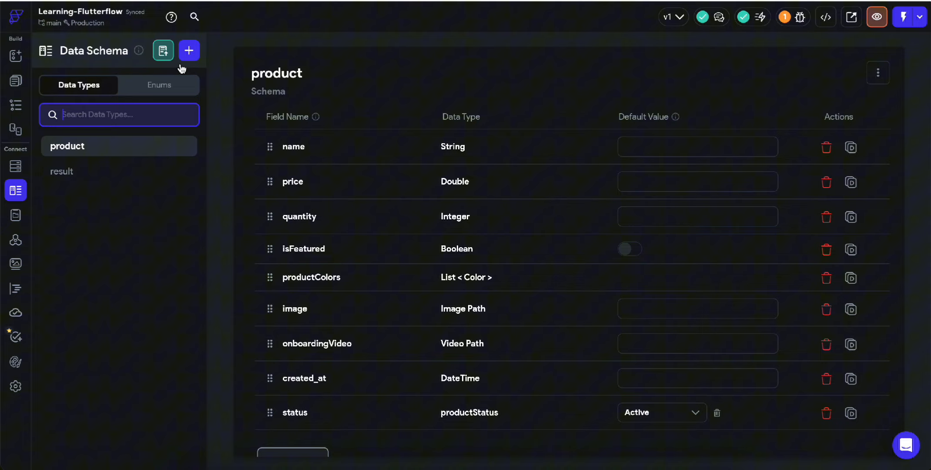
left_click(149, 89)
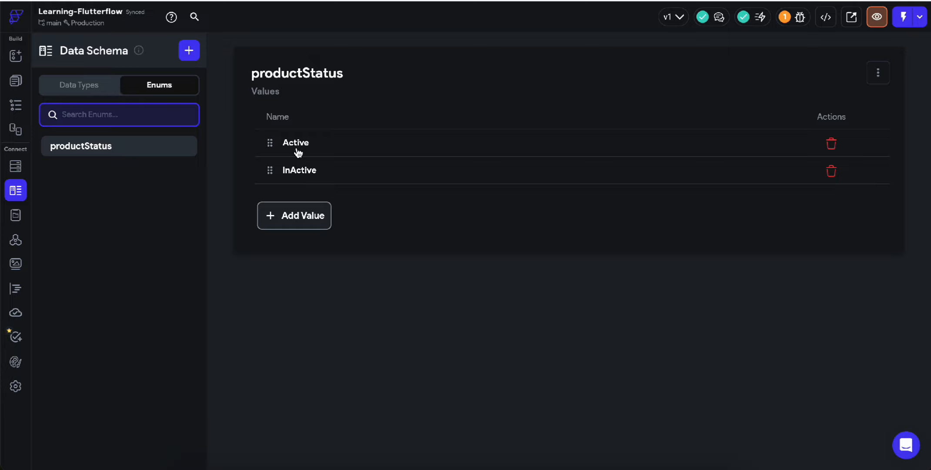
left_click(97, 90)
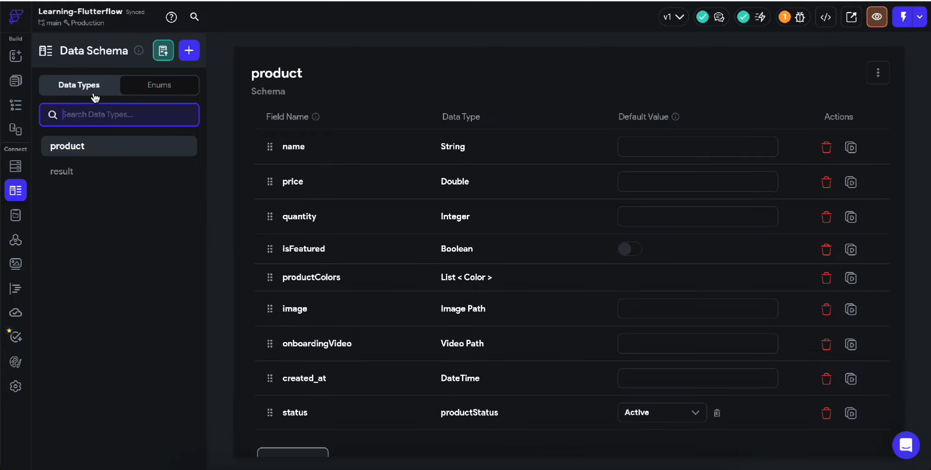
left_click(15, 82)
Insert a Card widget into the page's column below the status dropdown.
left_click(462, 298)
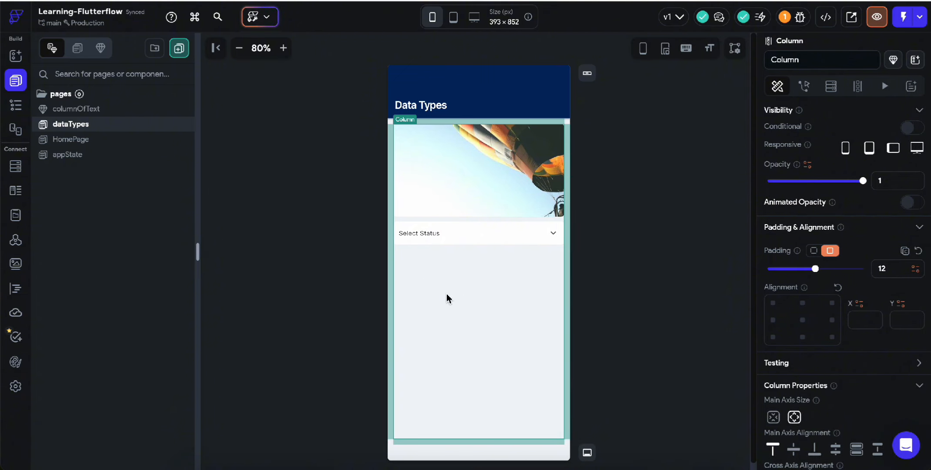
right_click(443, 291)
left_click(497, 274)
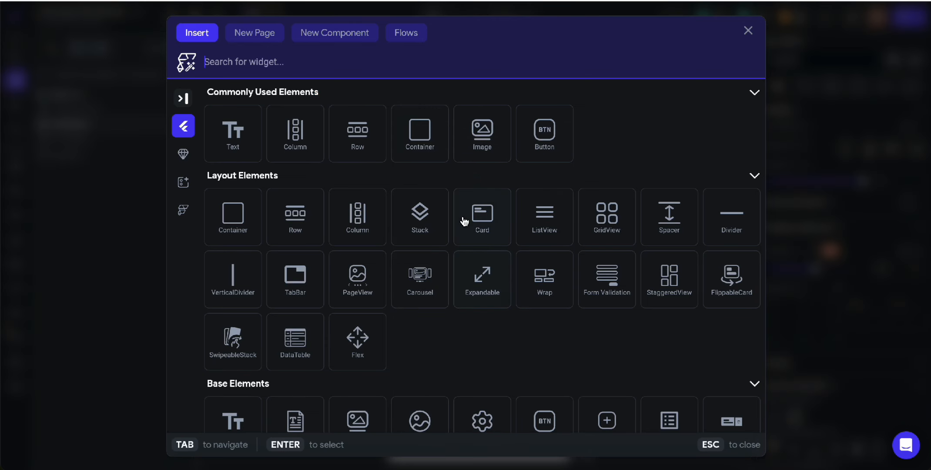
type("card")
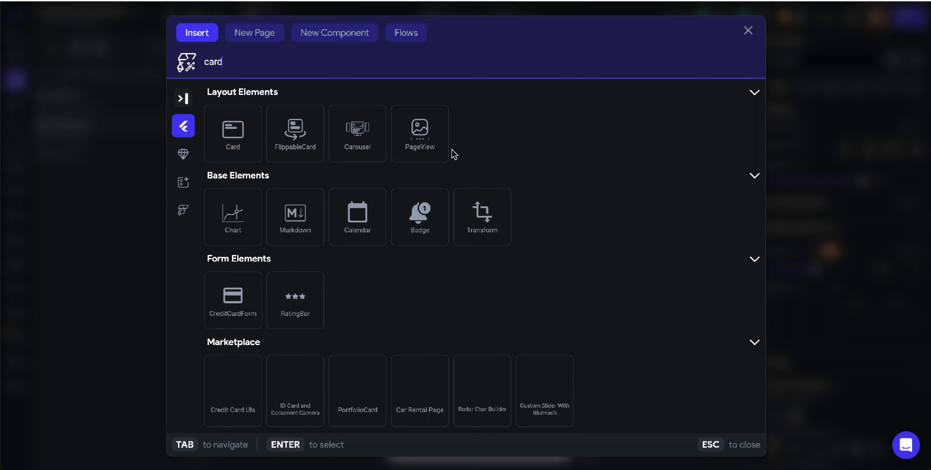
left_click(228, 140)
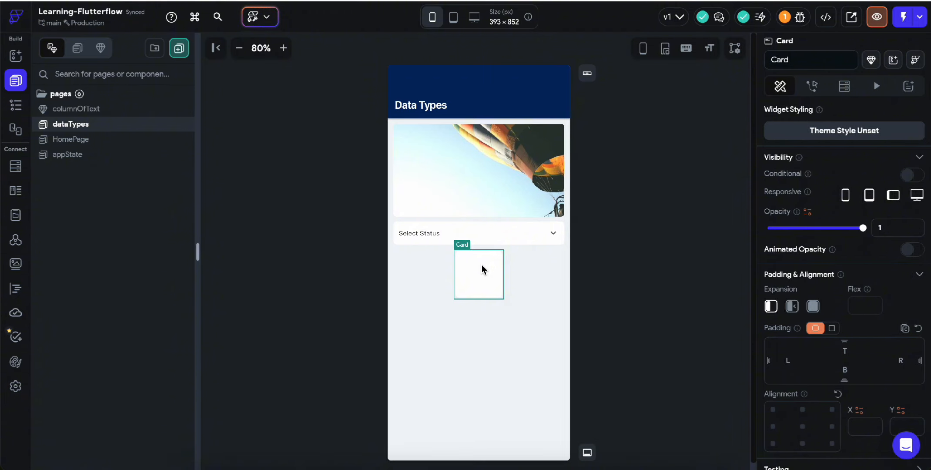
scroll(915, 217, "down", 2)
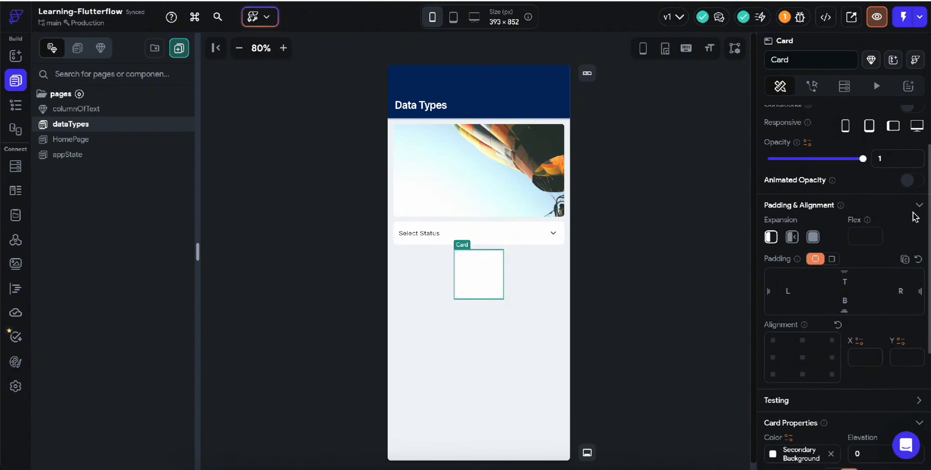
scroll(857, 296, "down", 5)
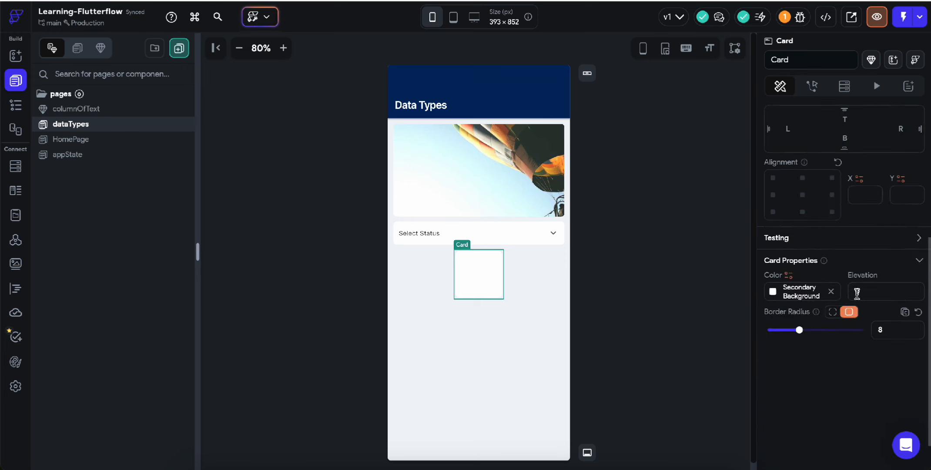
scroll(857, 296, "up", 7)
scroll(839, 389, "down", 4)
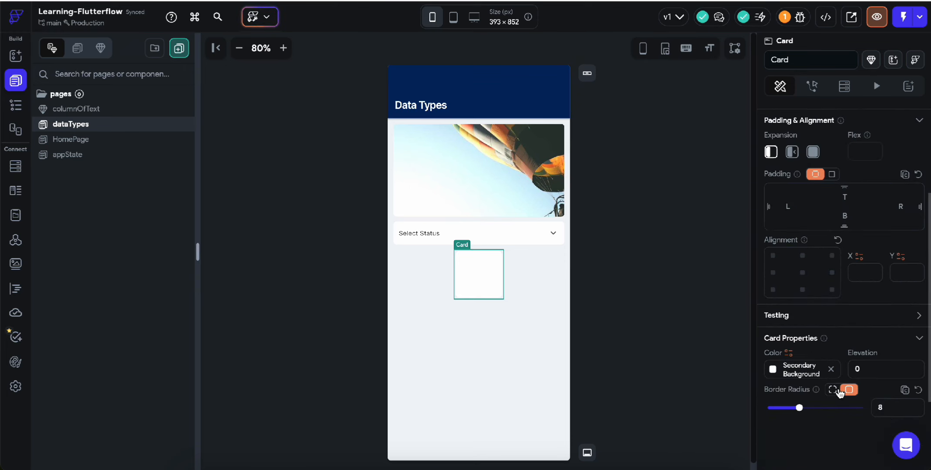
Insert a Column inside the Card and a Row inside that Column.
right_click(470, 271)
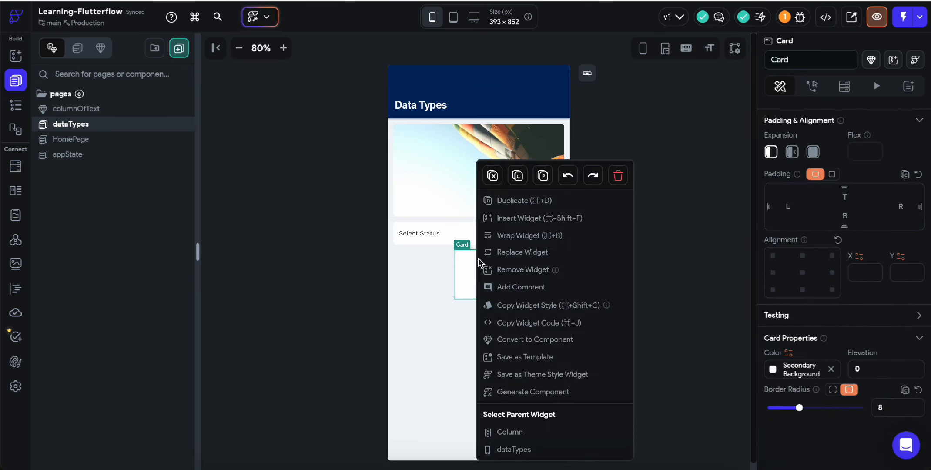
left_click(510, 218)
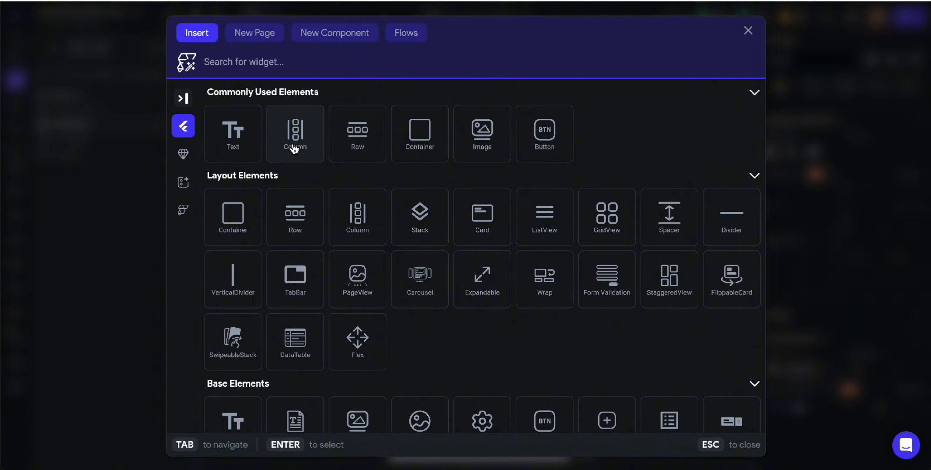
left_click(294, 146)
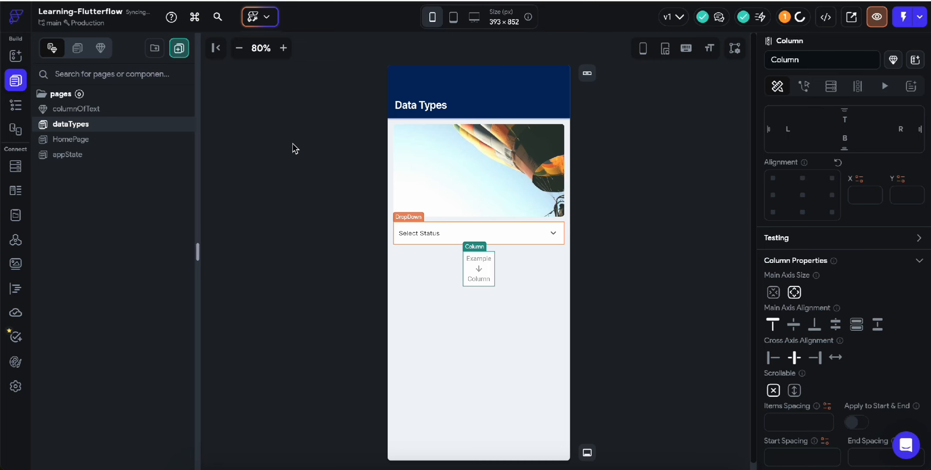
right_click(478, 273)
left_click(537, 235)
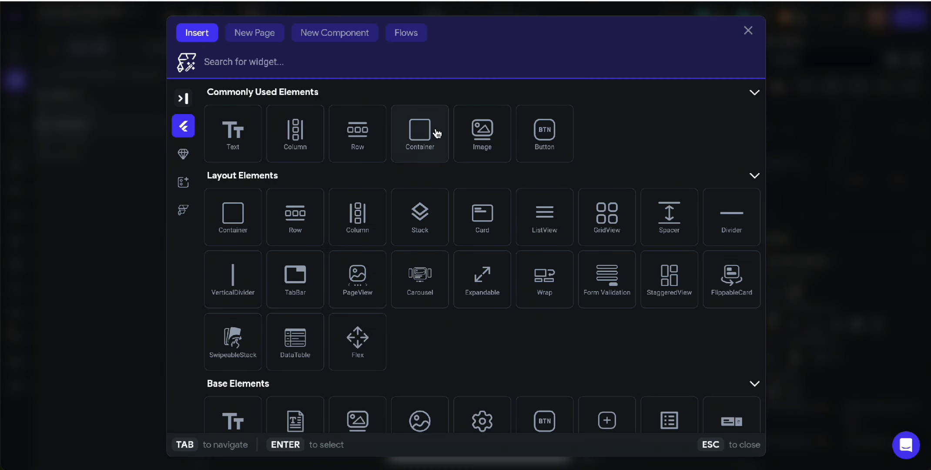
left_click(358, 133)
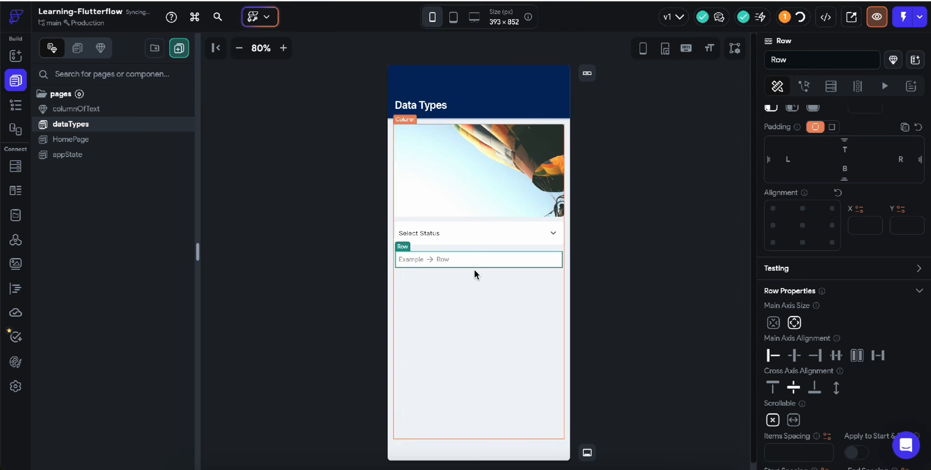
Move the balloon image from the page's column into the Row inside the Card.
right_click(473, 257)
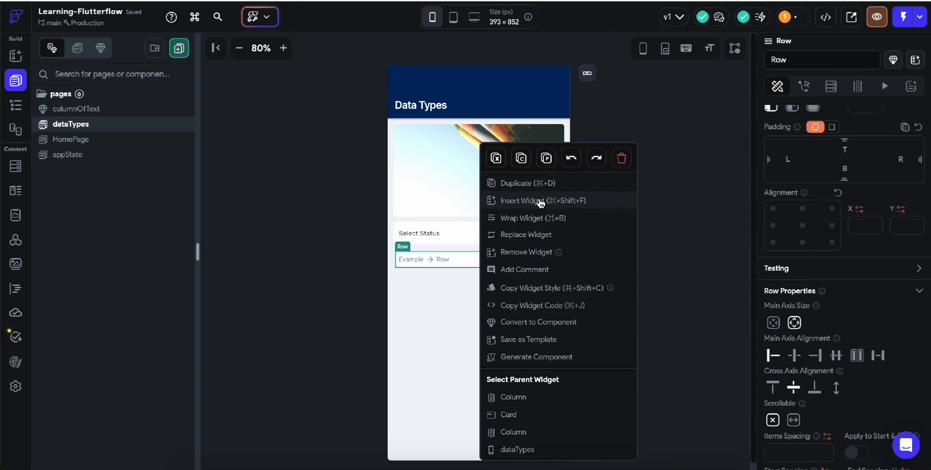
left_click(435, 181)
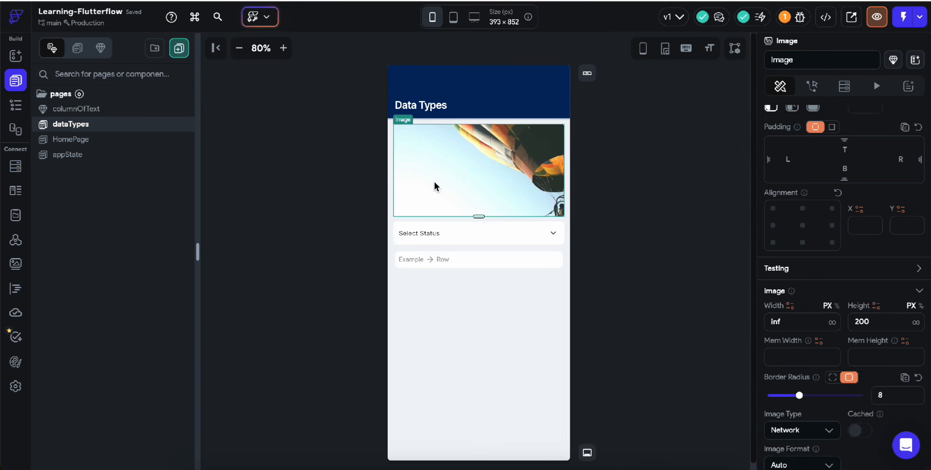
left_click_drag(456, 173, 456, 261)
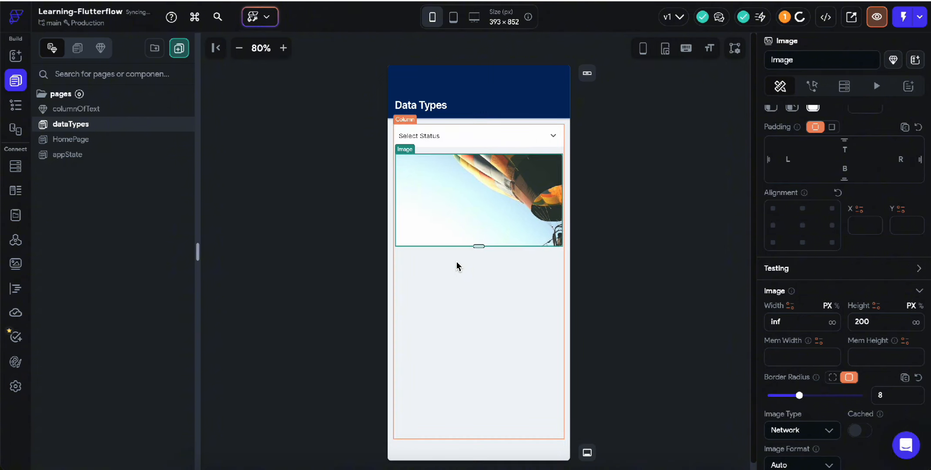
Give the Column inside the Card a uniform padding of 12 on all sides.
mouse_move(405, 150)
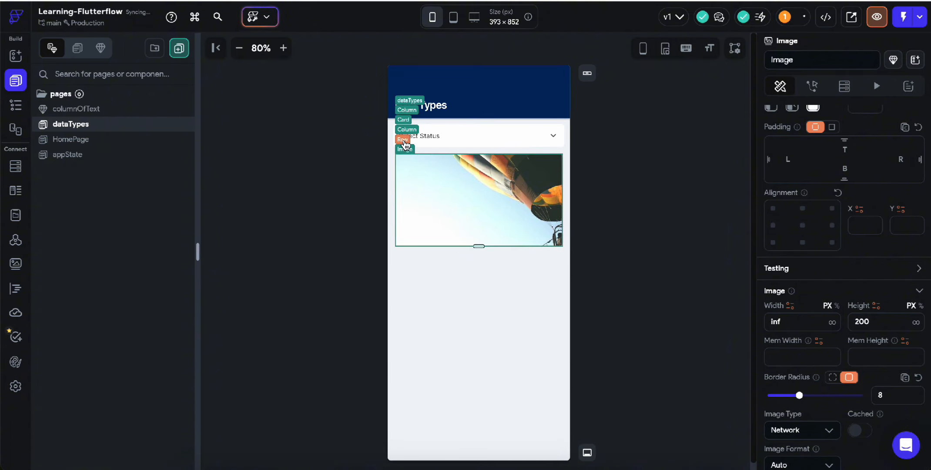
left_click(405, 134)
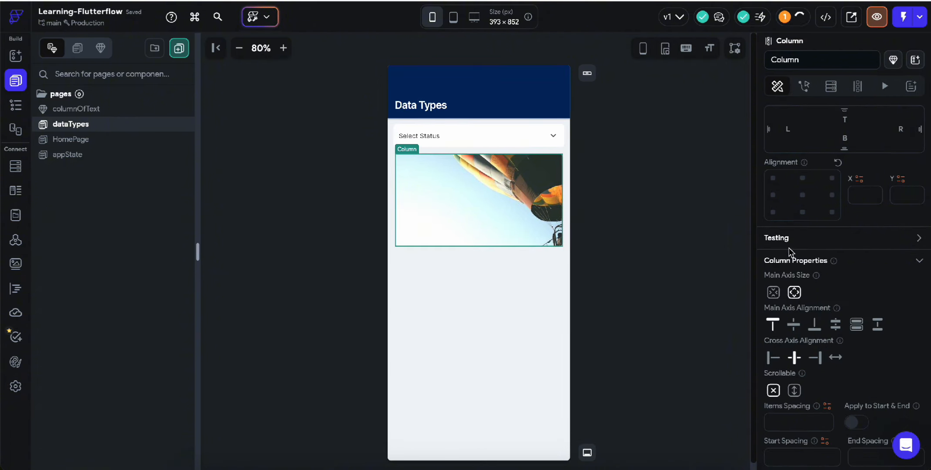
scroll(789, 247, "up", 2)
left_click(830, 147)
left_click(883, 166)
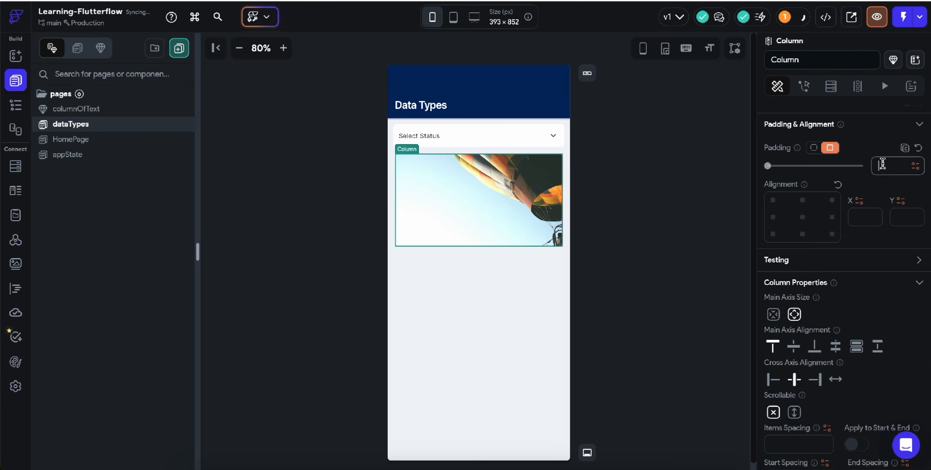
type("12")
left_click(682, 202)
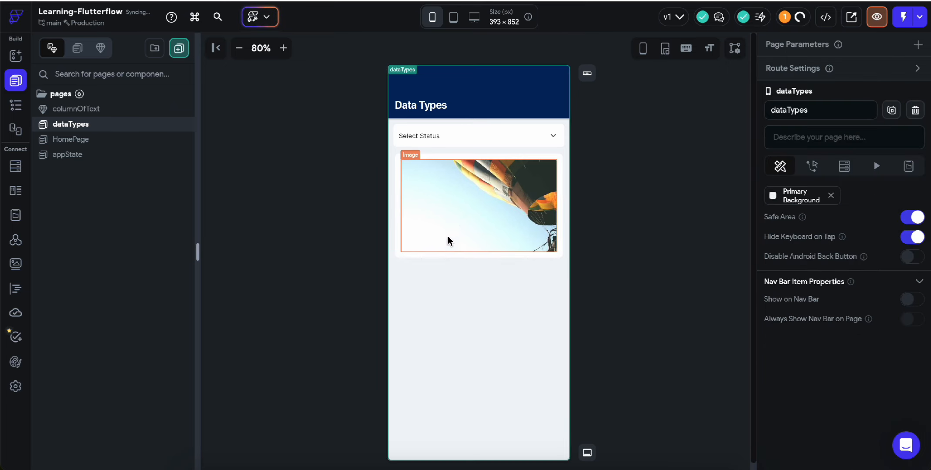
Insert a Text widget into the Card's Column below the balloon image.
left_click(452, 257)
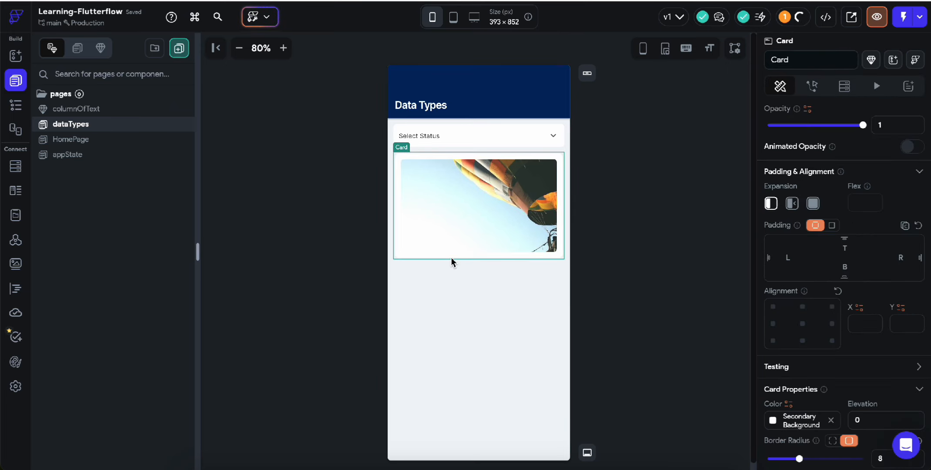
left_click(409, 163)
mouse_move(409, 157)
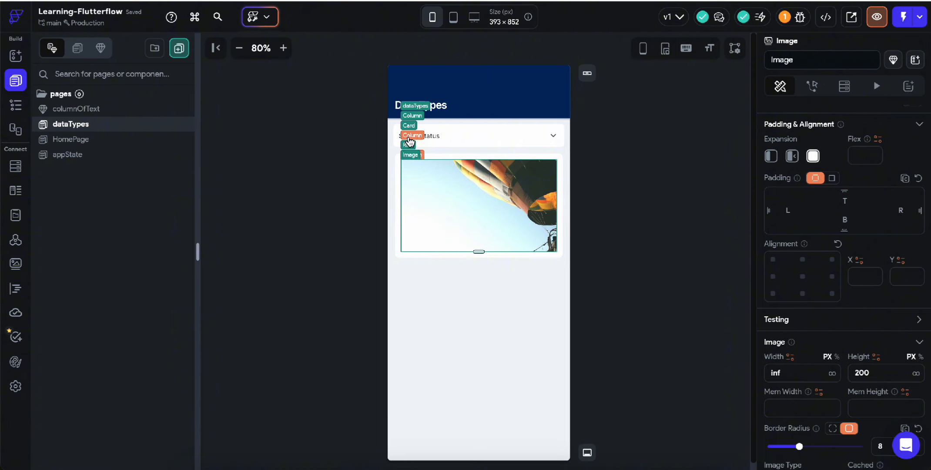
left_click(409, 136)
right_click(433, 201)
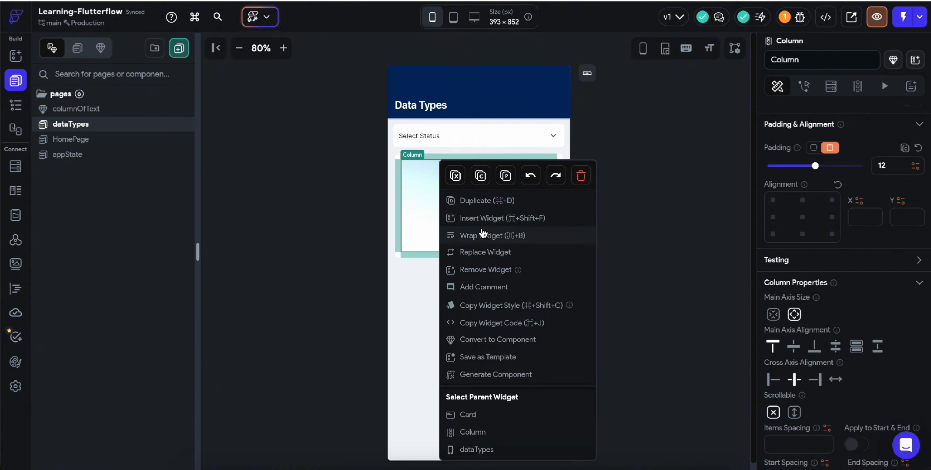
left_click(483, 217)
left_click(240, 148)
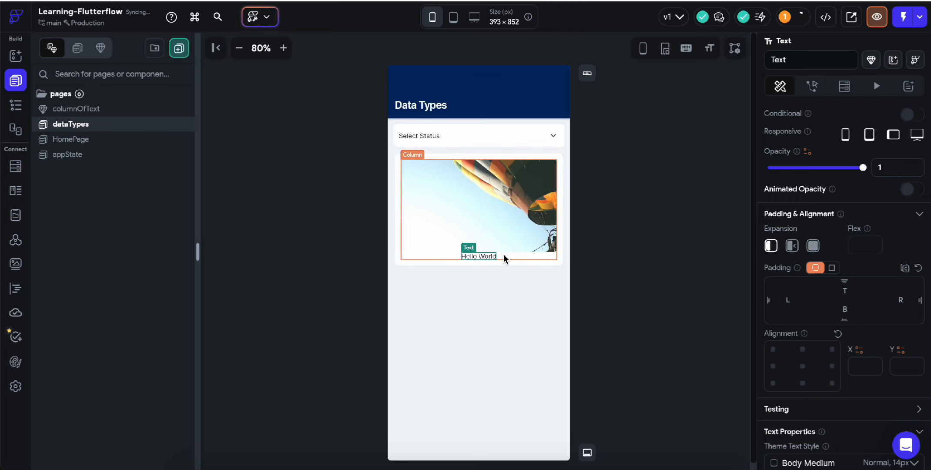
Set the items spacing of the Card's Column to 10.
left_click(544, 257)
scroll(859, 387, "down", 5)
left_click(800, 255)
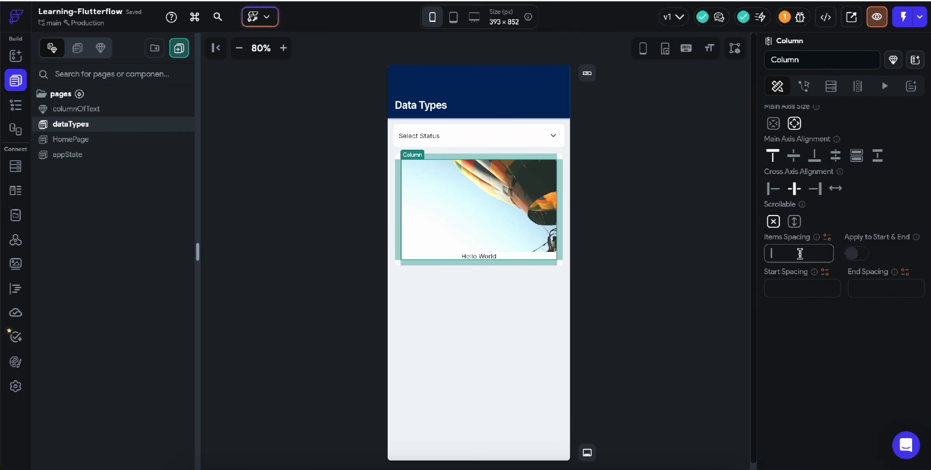
type("12")
key("BackSpace")
type("0")
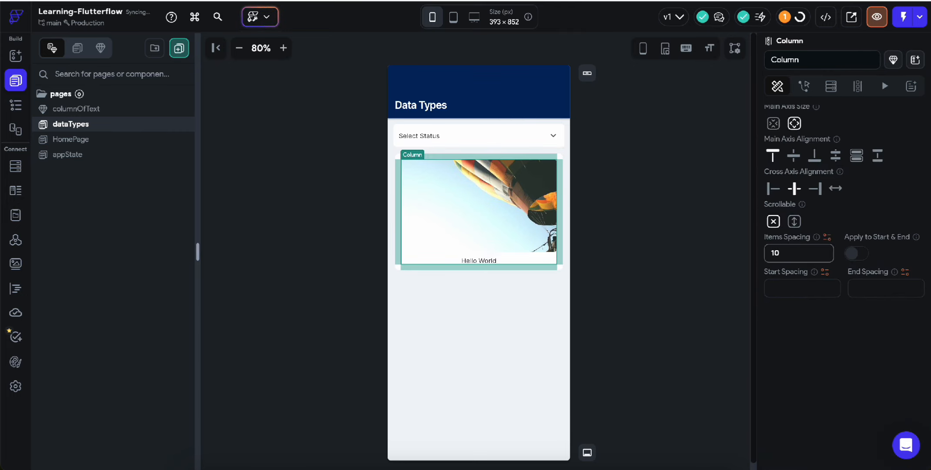
Set the font size of the Hello World text under the image to 16.
left_click(476, 261)
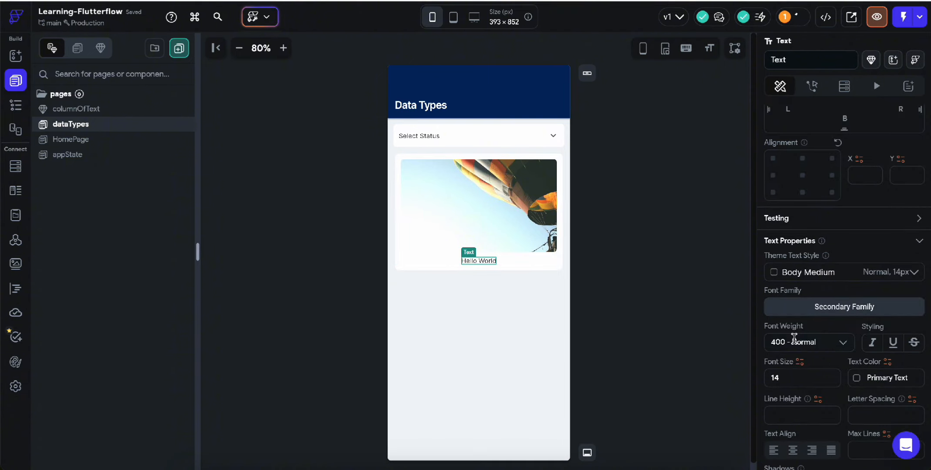
scroll(794, 338, "down", 1)
double_click(789, 352)
type("16")
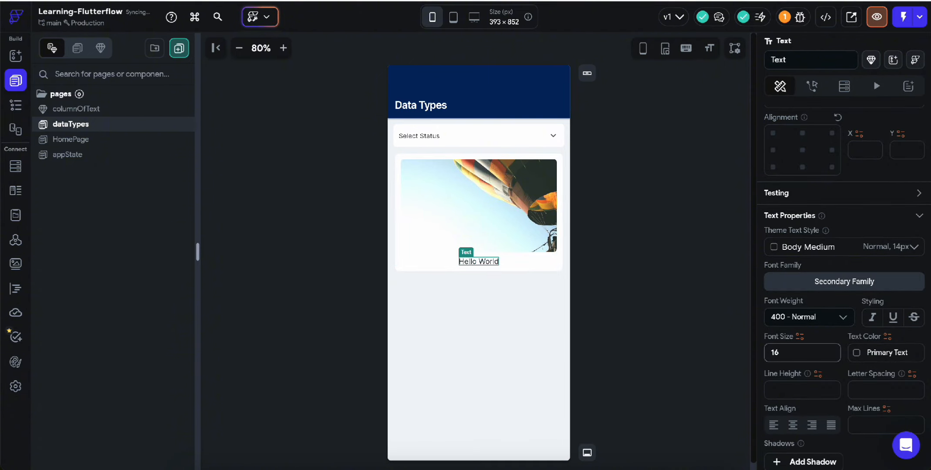
left_click(808, 317)
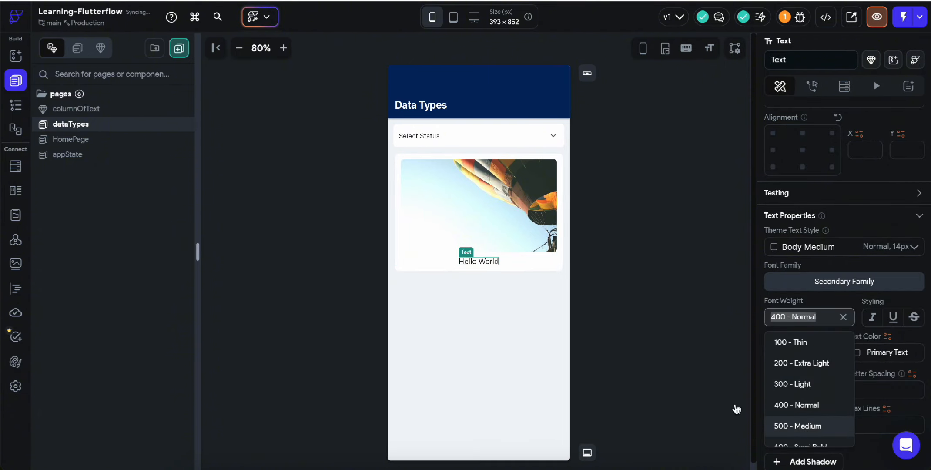
left_click(653, 329)
Change the text under the image from Hello World to "Name".
left_click(488, 262)
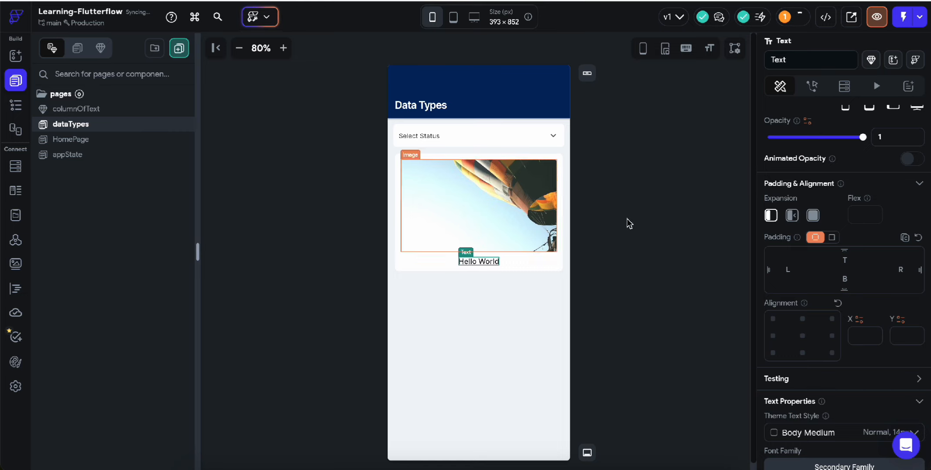
left_click(791, 173)
key("ctrl+a")
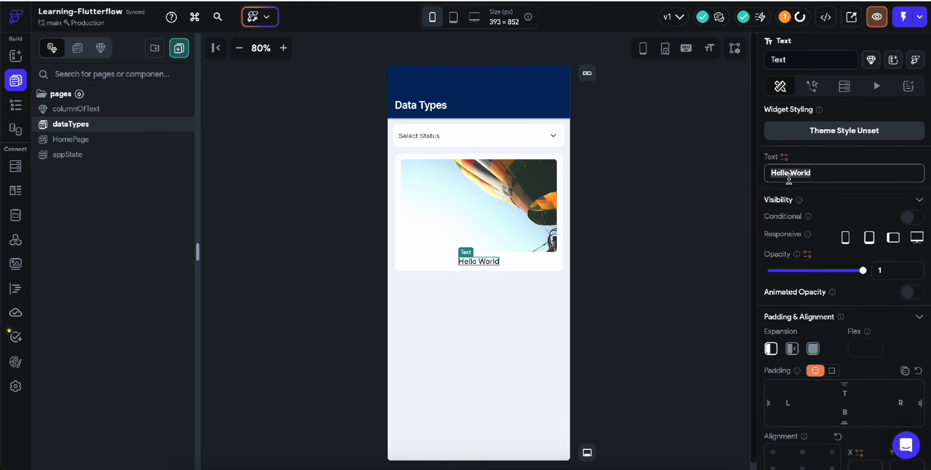
type("Nmae")
key("BackSpace")
key("BackSpace")
key("BackSpace")
type("ame")
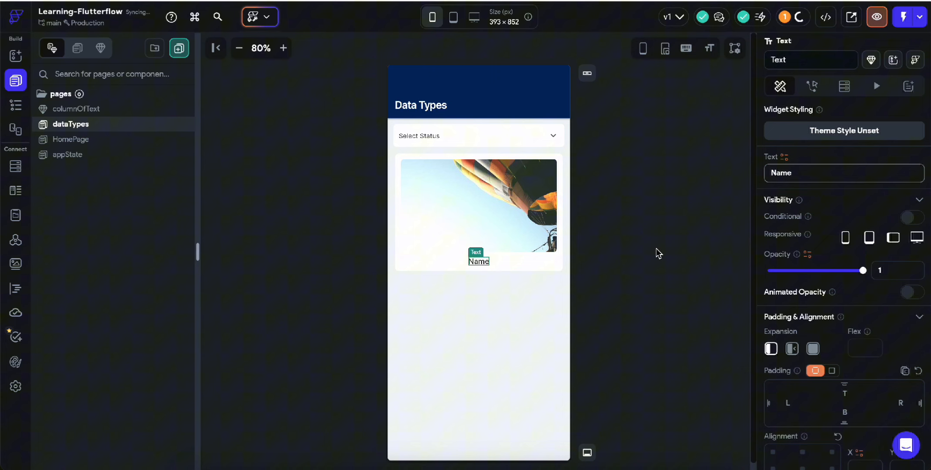
left_click(651, 247)
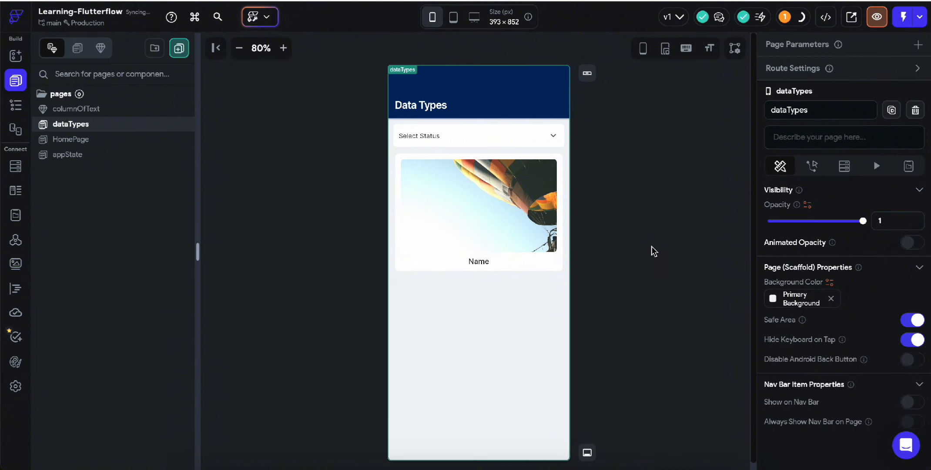
Duplicate the Name text three times within the Card's Column.
left_click(472, 262)
key("ctrl+d")
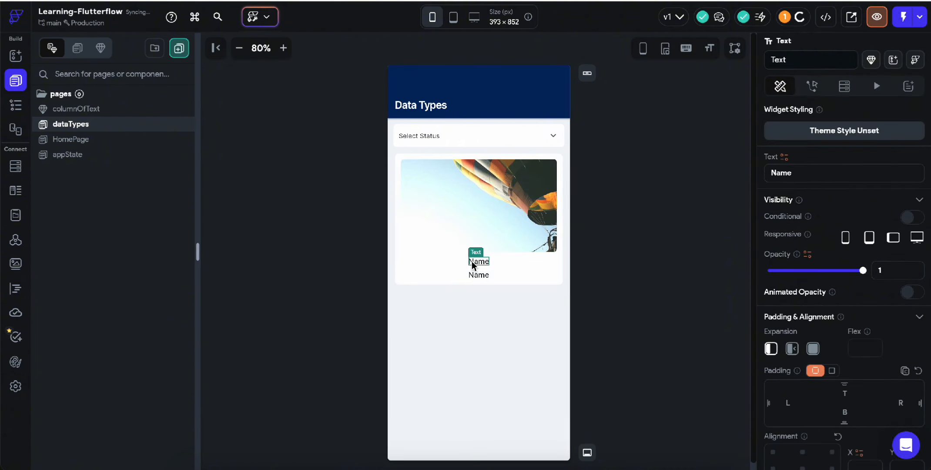
key("ctrl+d")
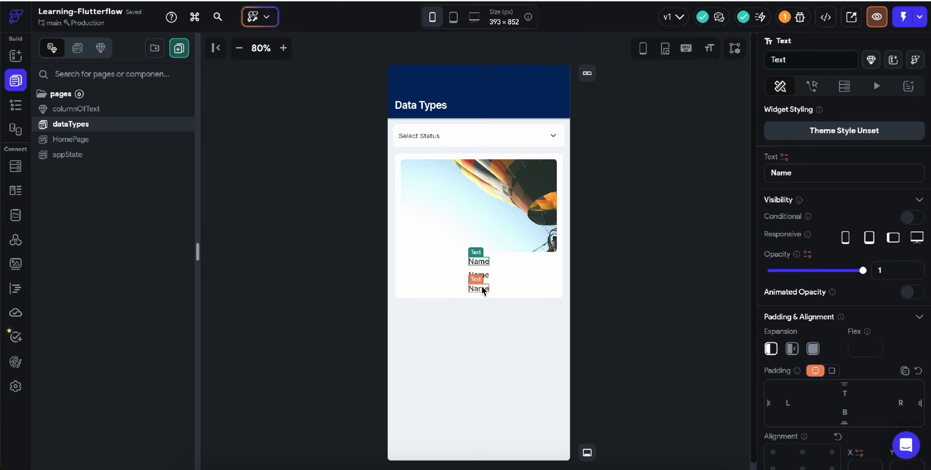
left_click(482, 286)
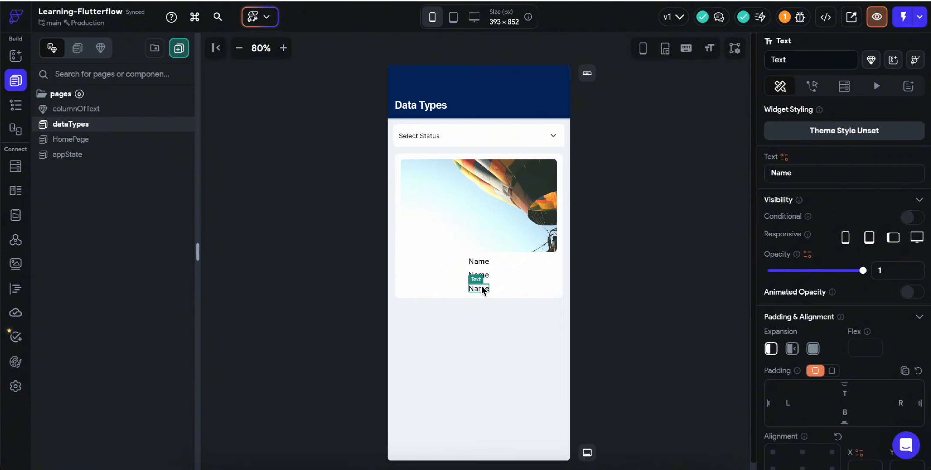
key("ctrl+d")
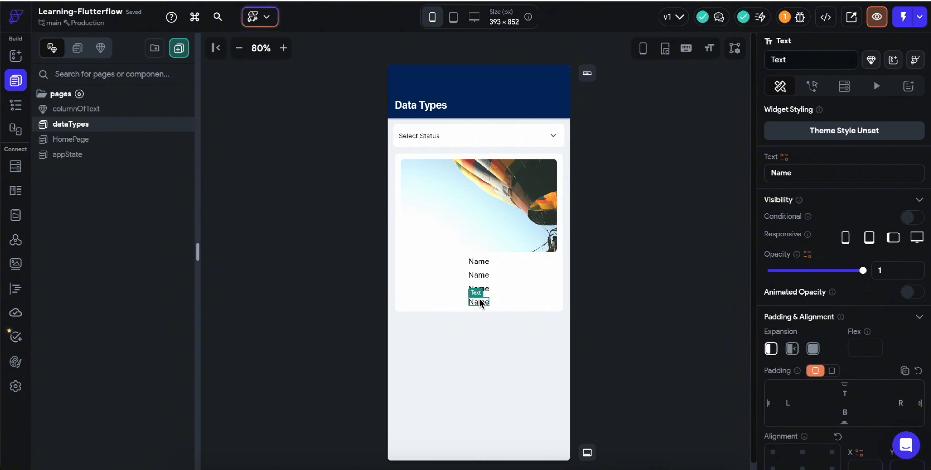
Wrap the lowest Name text in the Card in a Row.
right_click(484, 302)
left_click(535, 165)
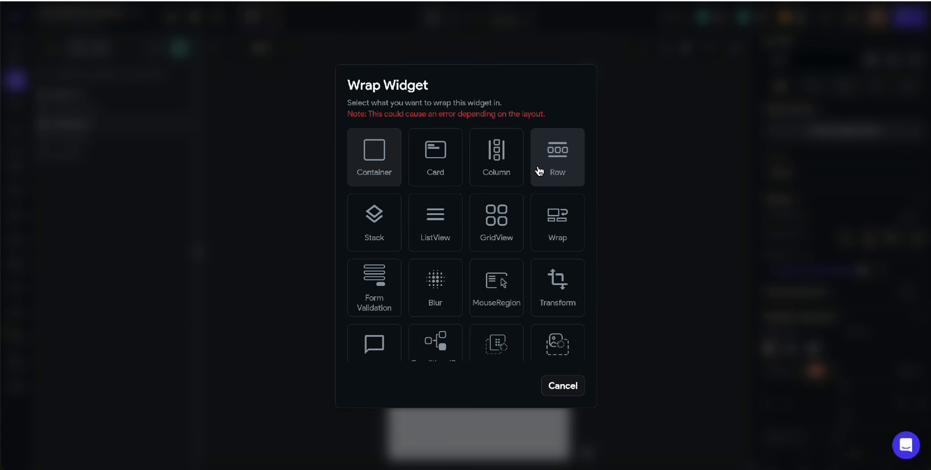
left_click(557, 157)
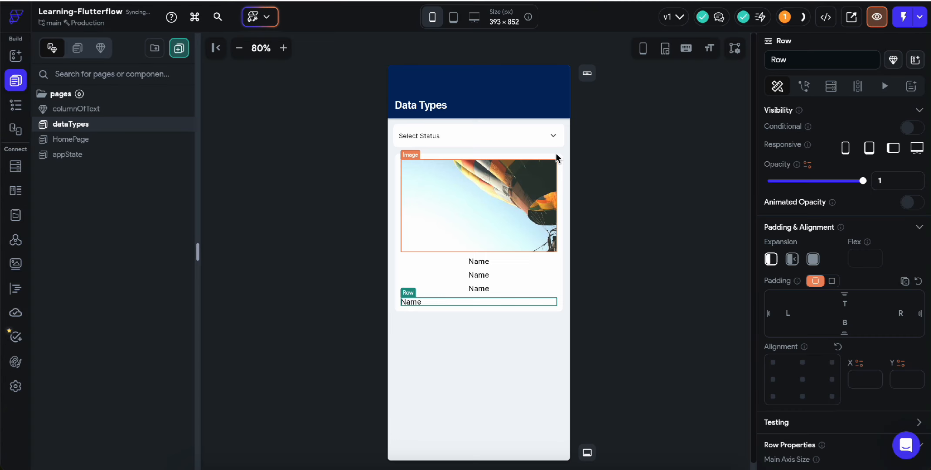
Change the text inside the new Row to "Colors".
left_click(418, 302)
double_click(418, 302)
type("Co")
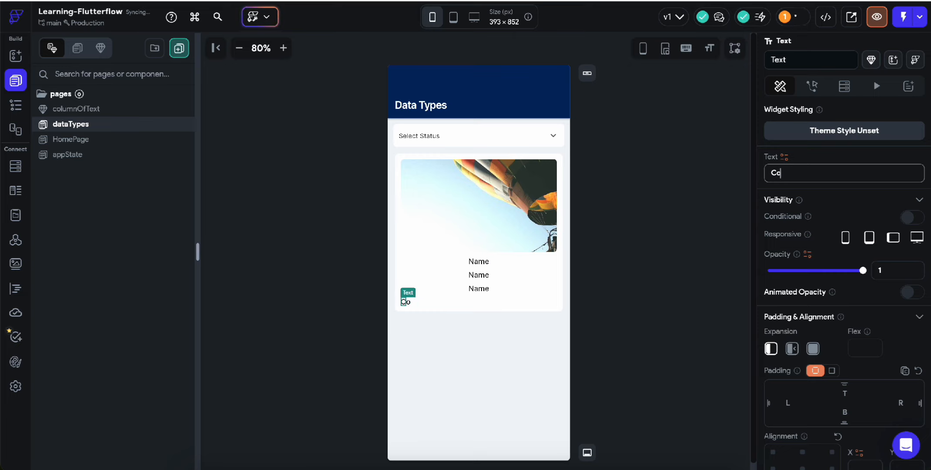
type("lors")
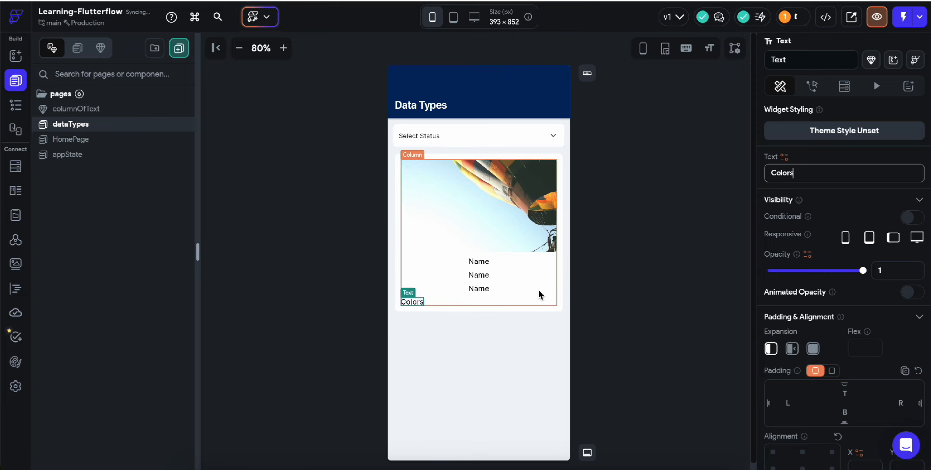
Set the main axis alignment of the Colors Row to Space Evenly.
left_click(531, 302)
scroll(793, 326, "down", 5)
scroll(793, 326, "down", 2)
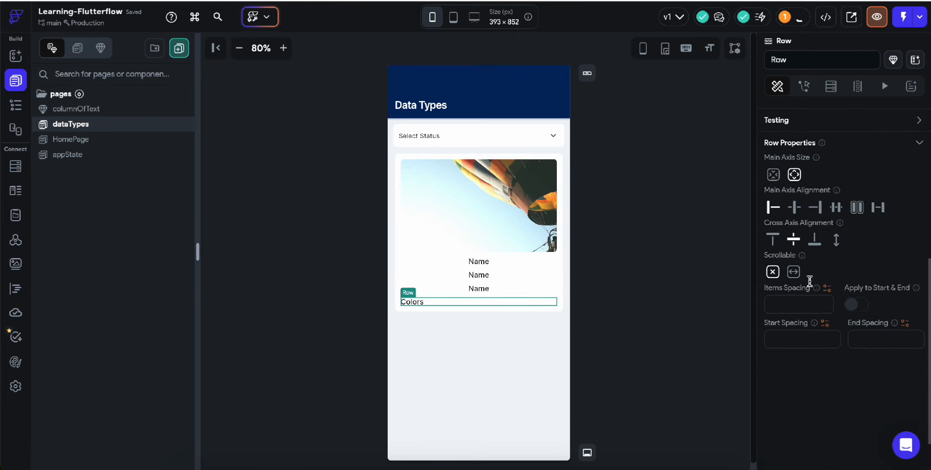
left_click(836, 209)
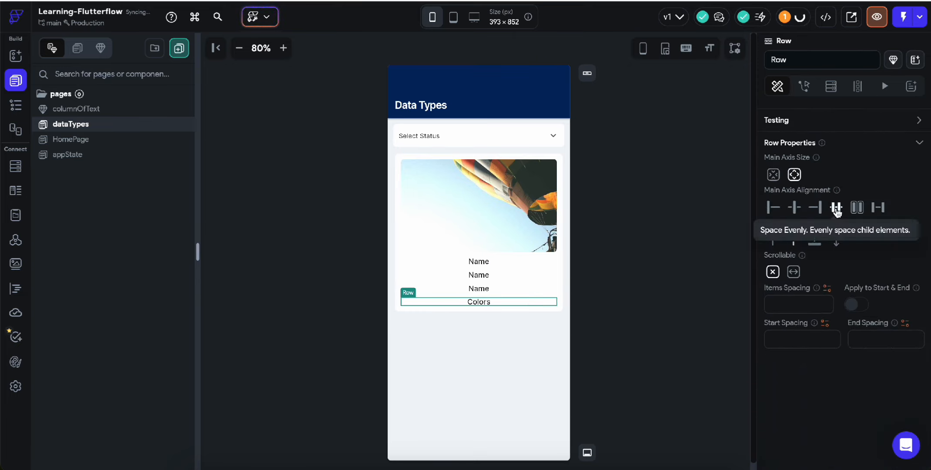
Insert a Container into the Row beside the Colors text.
right_click(502, 300)
left_click(562, 165)
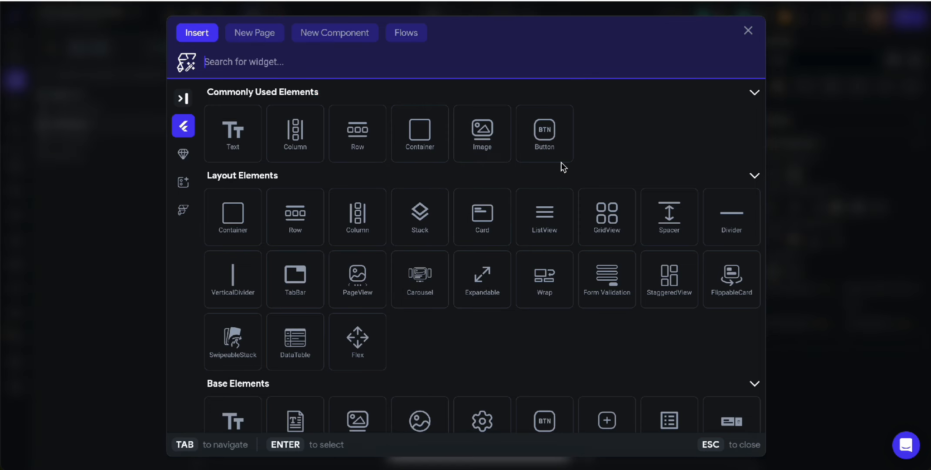
left_click(416, 150)
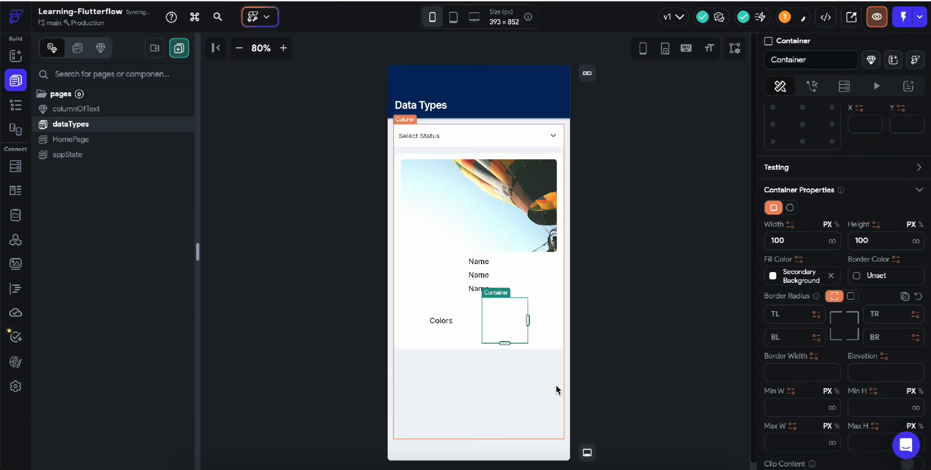
Set the Container's width to 10 px and its height to 20 px.
left_click(783, 240)
key("BackSpace")
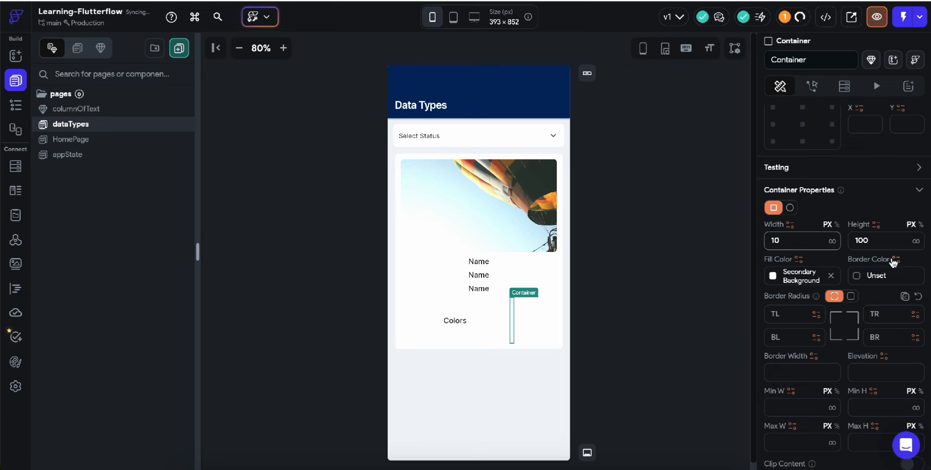
left_click(882, 240)
key("BackSpace")
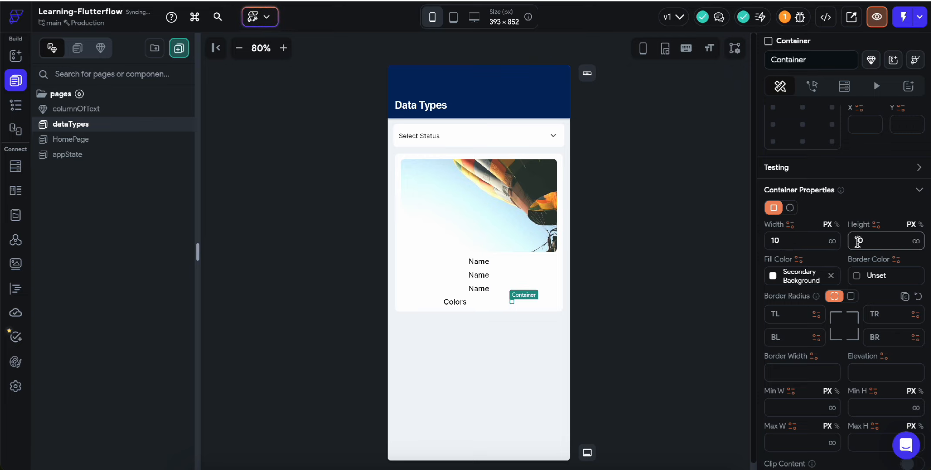
key("BackSpace")
type("2")
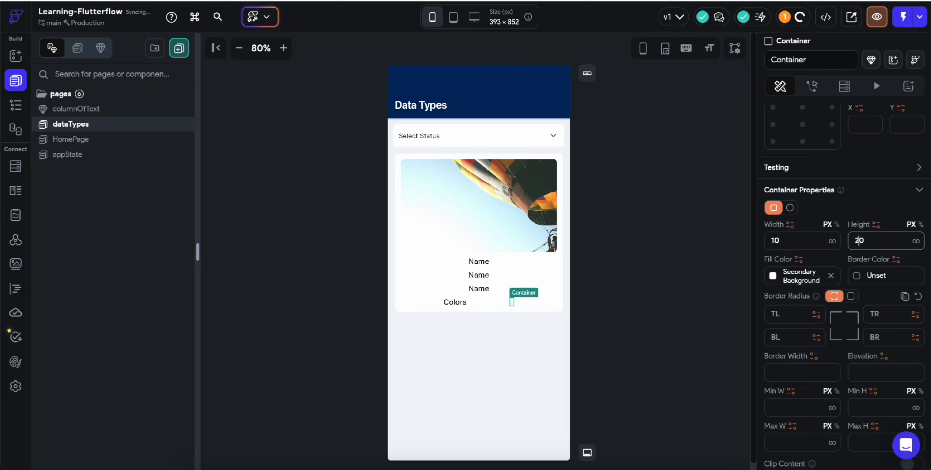
Resize the Container to 25 px wide and 25 px high and make its shape a circle.
left_click(774, 239)
key("BackSpace")
key("BackSpace")
type("25")
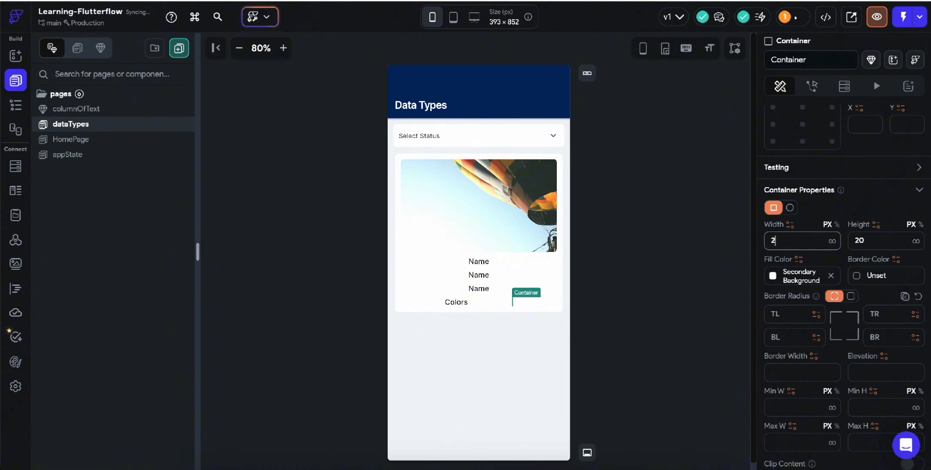
left_click(875, 244)
key("BackSpace")
type("5")
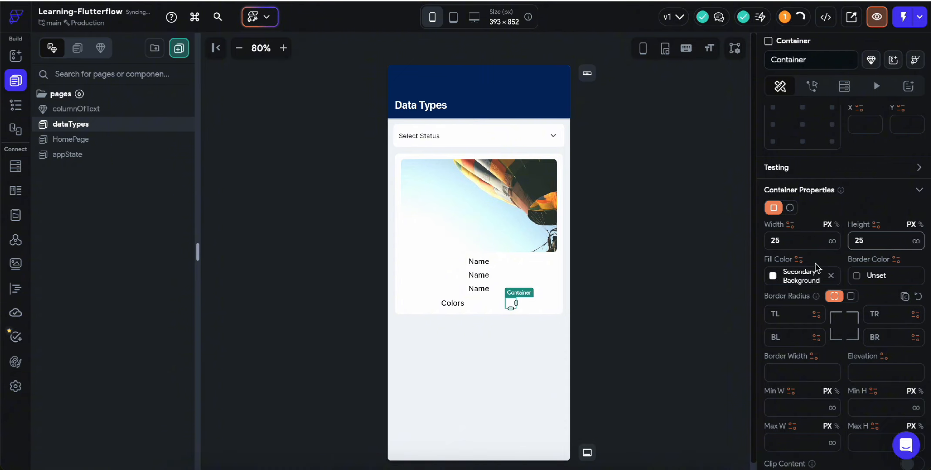
left_click(791, 208)
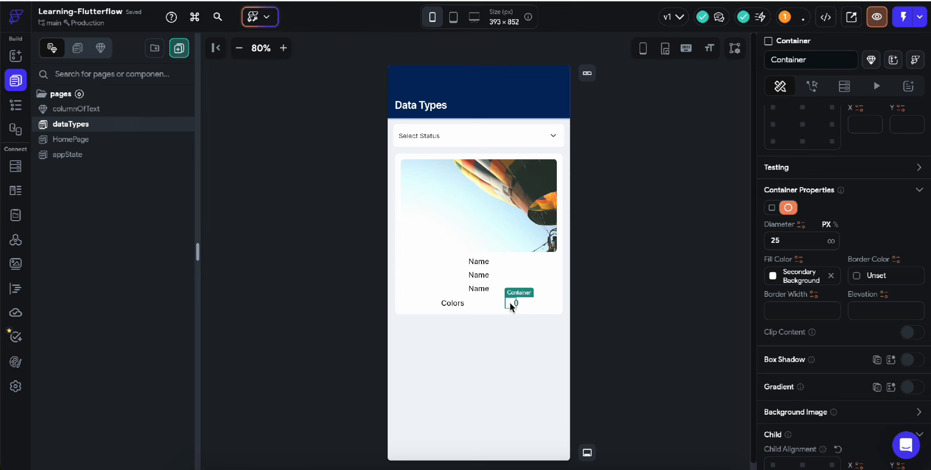
Set the circle Container's fill color to Secondary and duplicate it twice in the Colors Row.
left_click(773, 279)
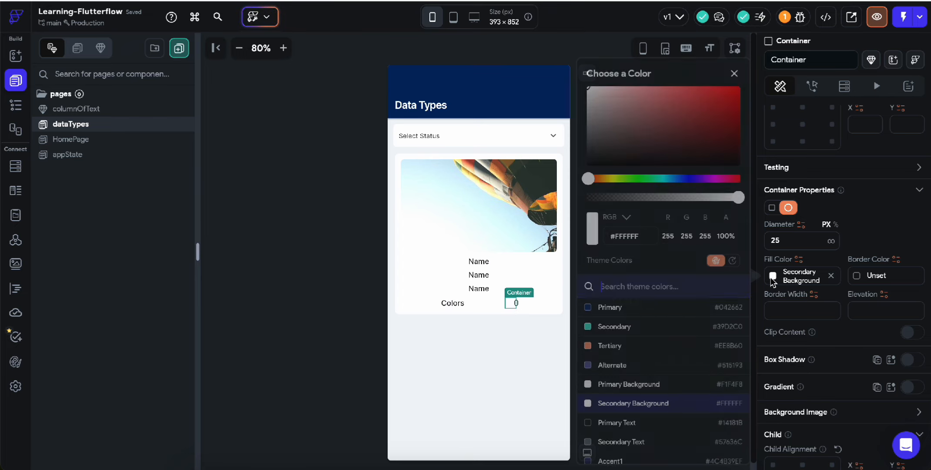
left_click(627, 327)
left_click(512, 304)
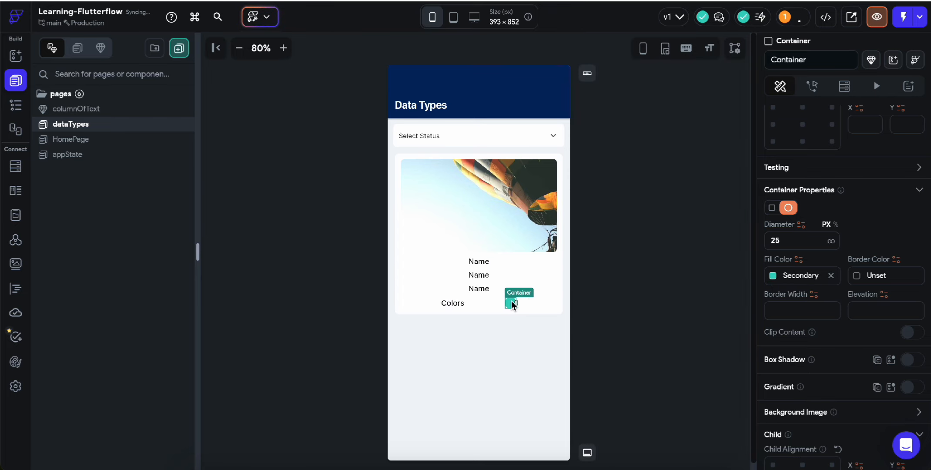
key("ctrl+d")
key("ctrl+d")
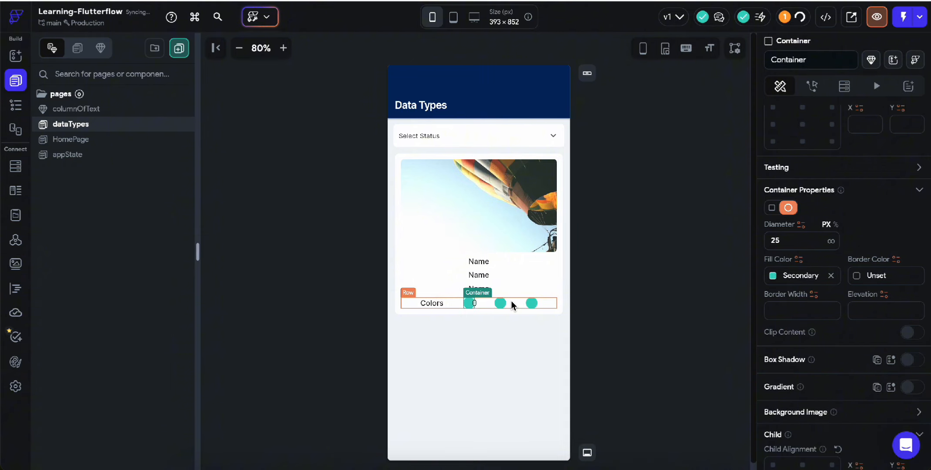
Set the Colors Row's main axis alignment to Center and its items spacing to 10.
left_click(449, 305)
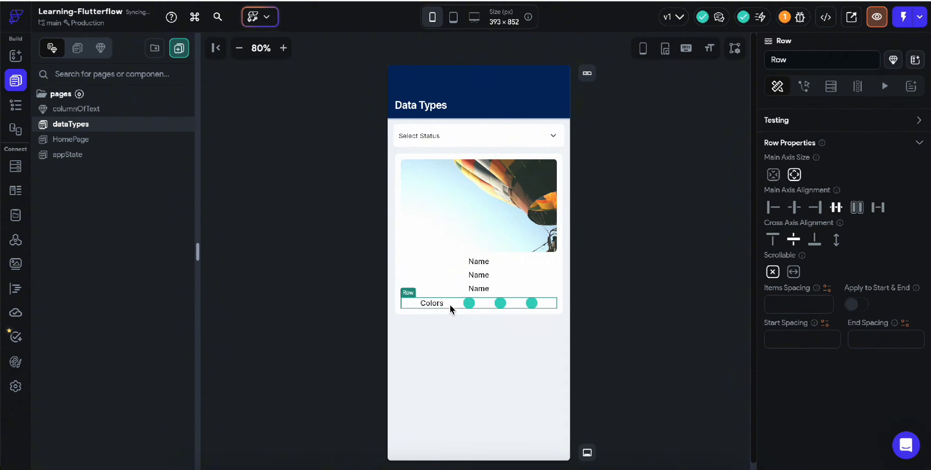
left_click(857, 209)
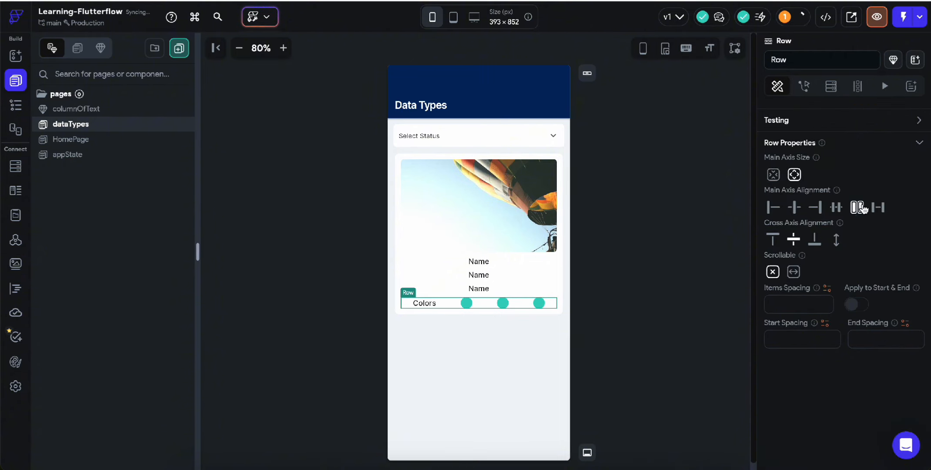
left_click(794, 207)
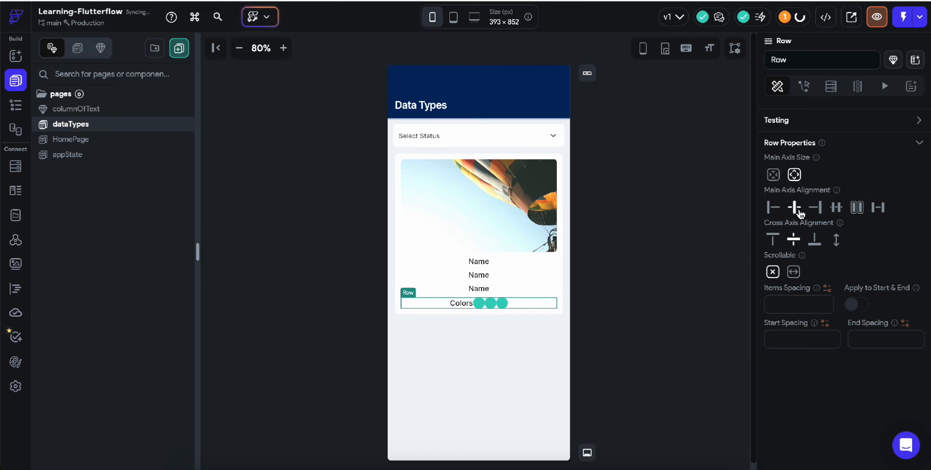
left_click(800, 309)
type("10")
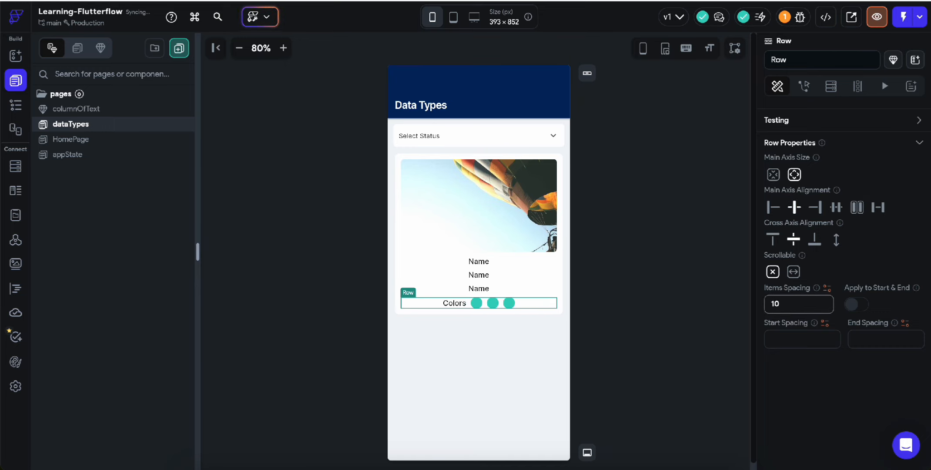
left_click(616, 320)
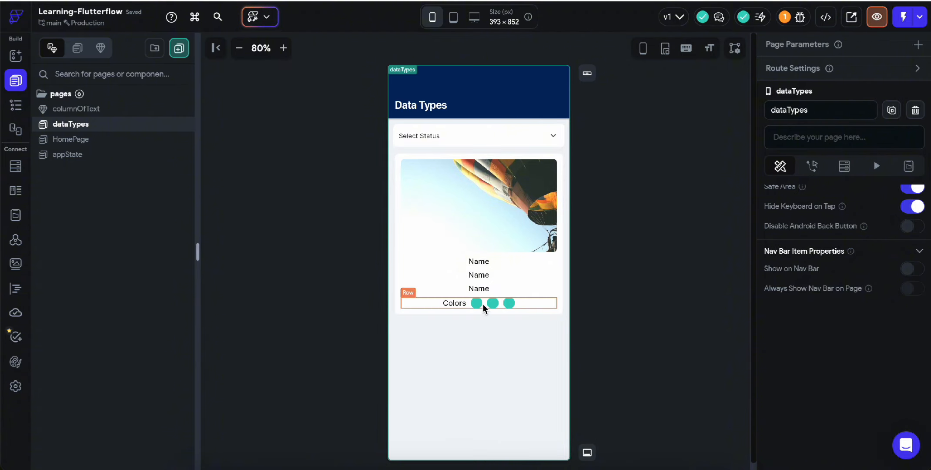
Delete two of the three circle Containers from the Colors Row.
left_click(480, 304)
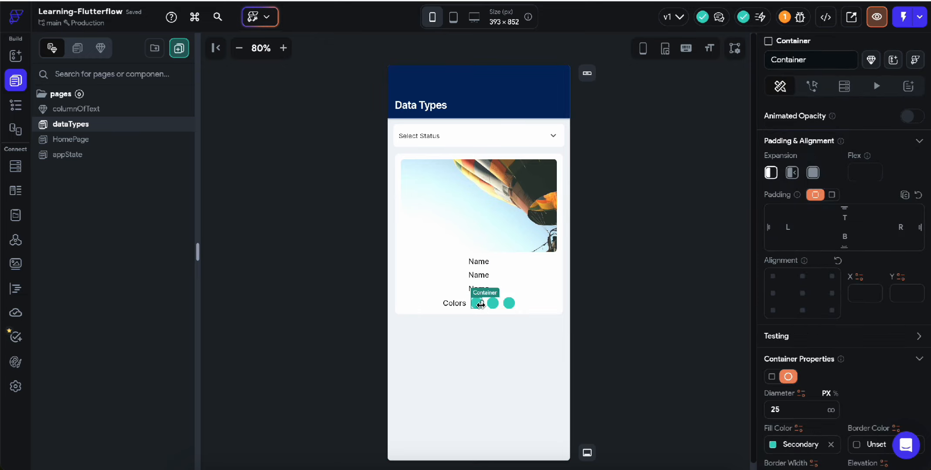
left_click_drag(480, 304, 506, 301)
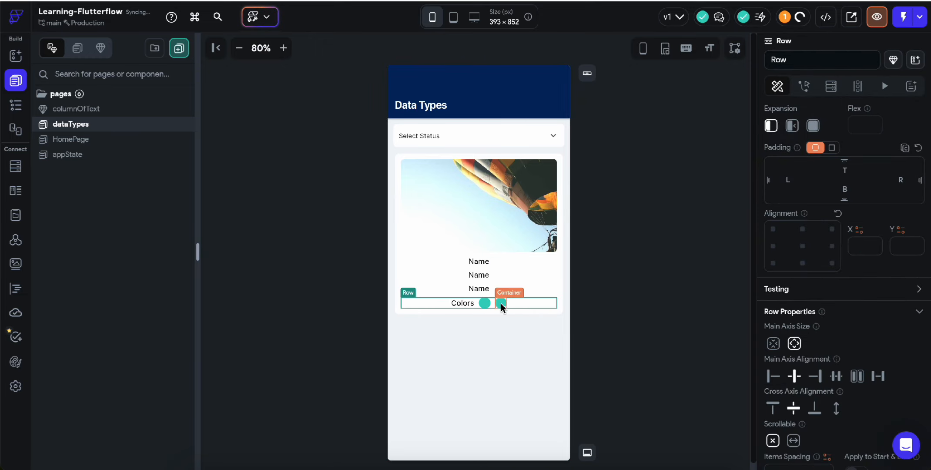
left_click(500, 303)
key("Delete")
Wrap the remaining circle Container in a ListView and set the ListView's items spacing to 10.
right_click(495, 307)
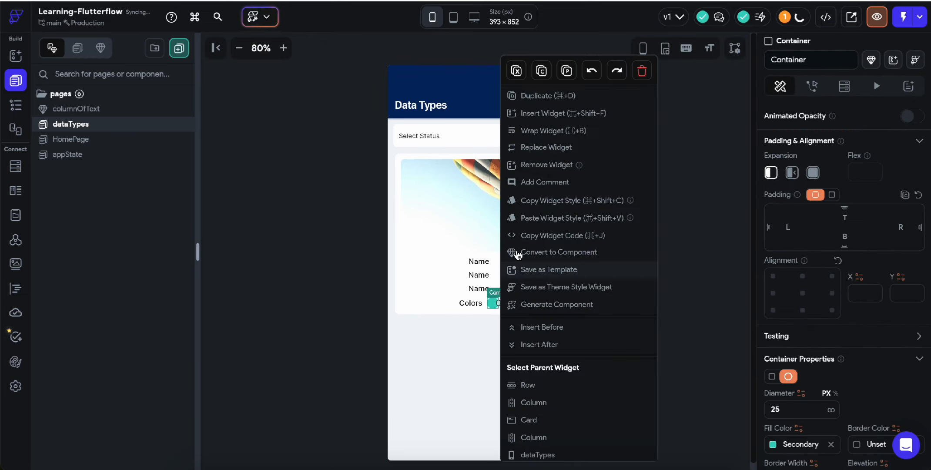
left_click(549, 112)
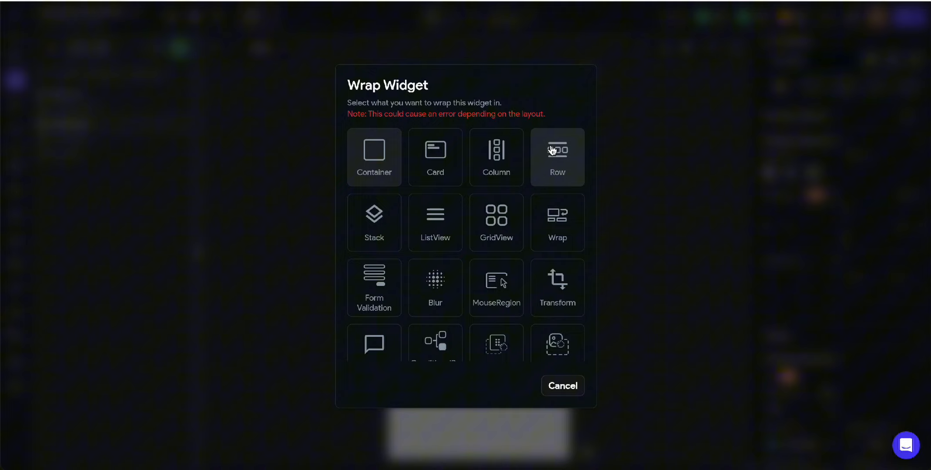
left_click(423, 244)
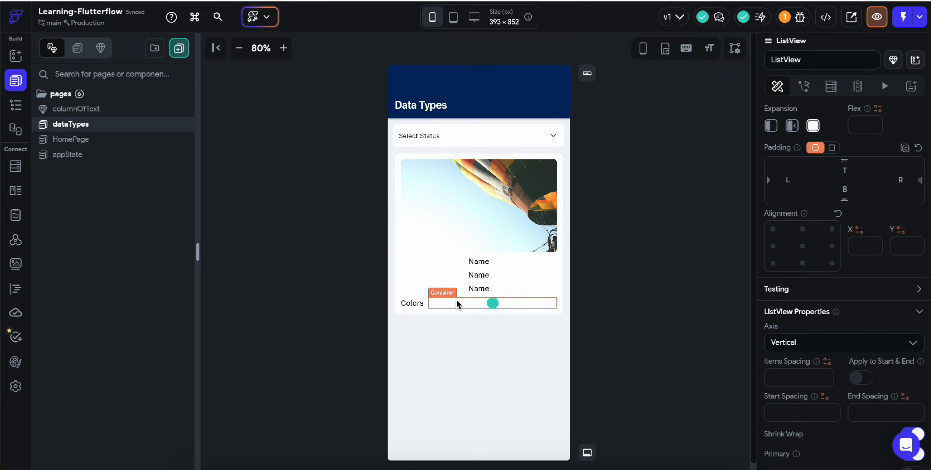
left_click(800, 383)
type("10")
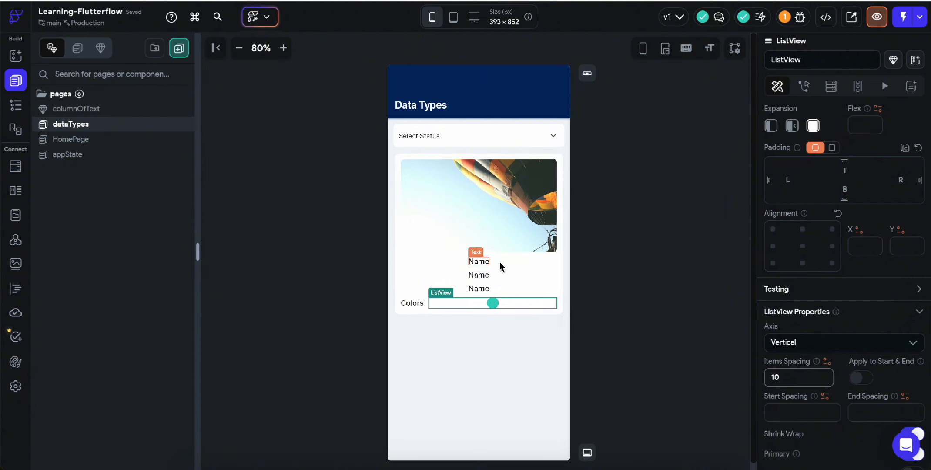
left_click(482, 261)
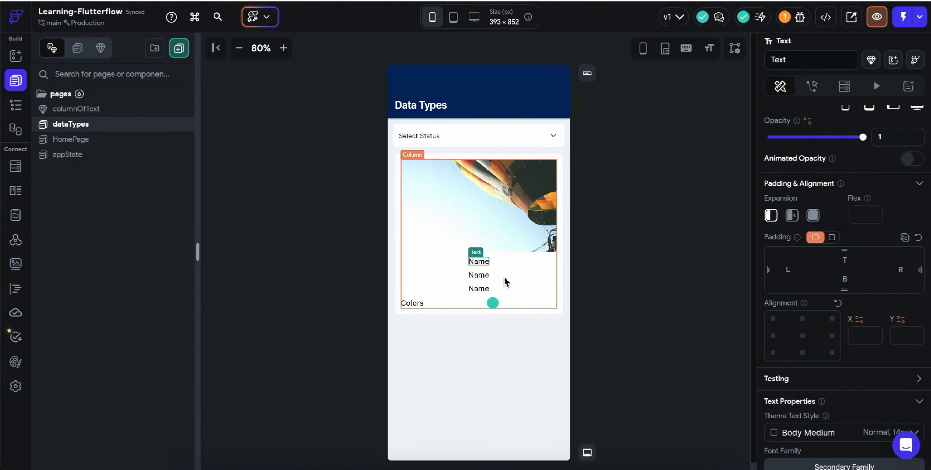
left_click(482, 303)
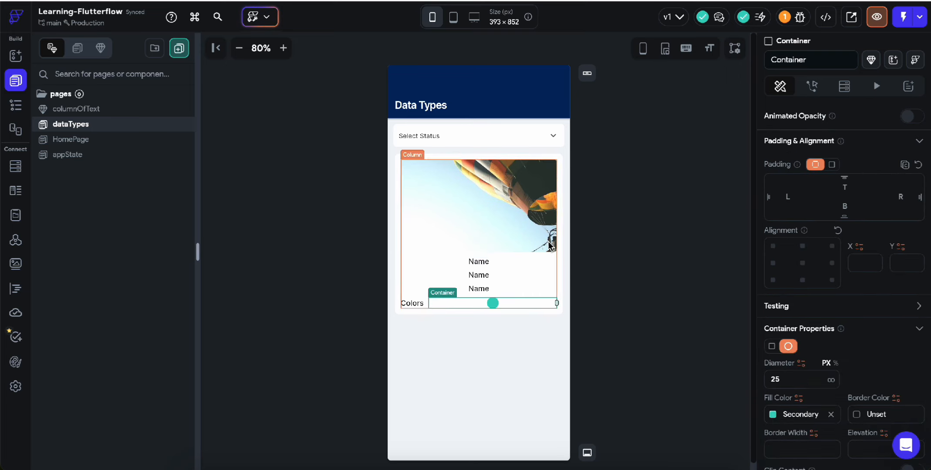
Bind the card Image's path to the image field of the myProduct app state variable.
left_click(493, 247)
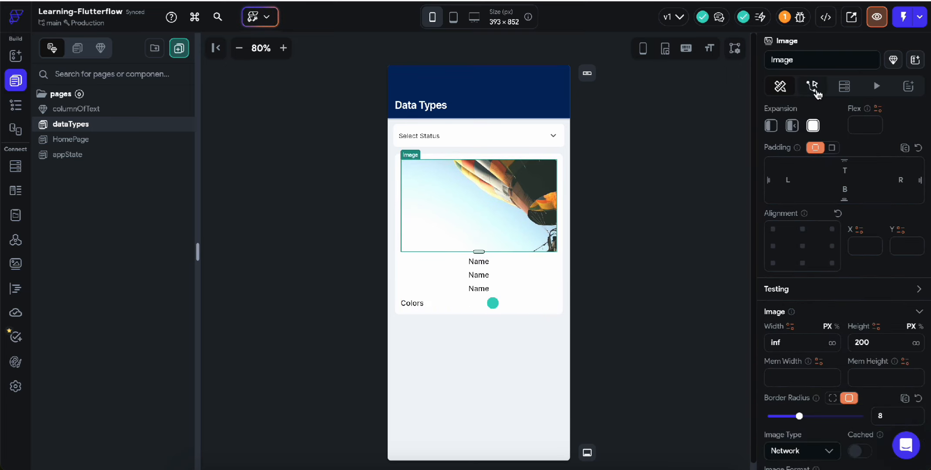
scroll(809, 174, "up", 3)
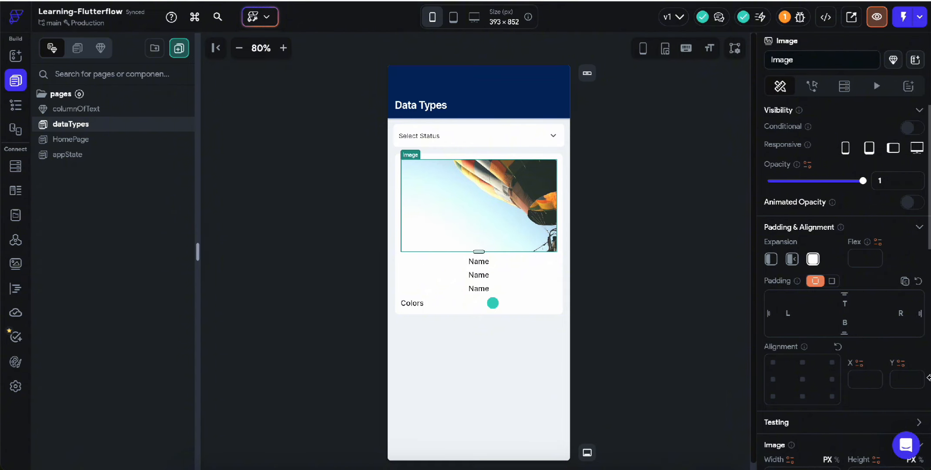
scroll(851, 389, "down", 6)
scroll(850, 389, "down", 3)
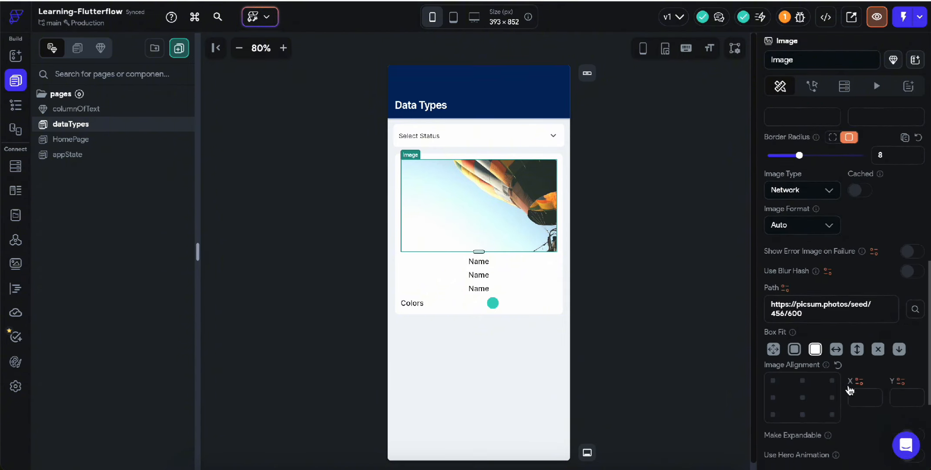
left_click(785, 261)
scroll(627, 370, "down", 2)
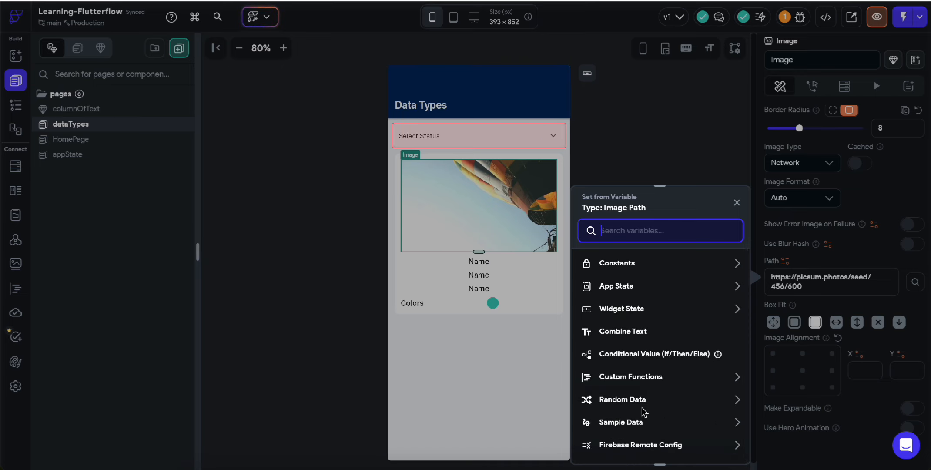
left_click(623, 287)
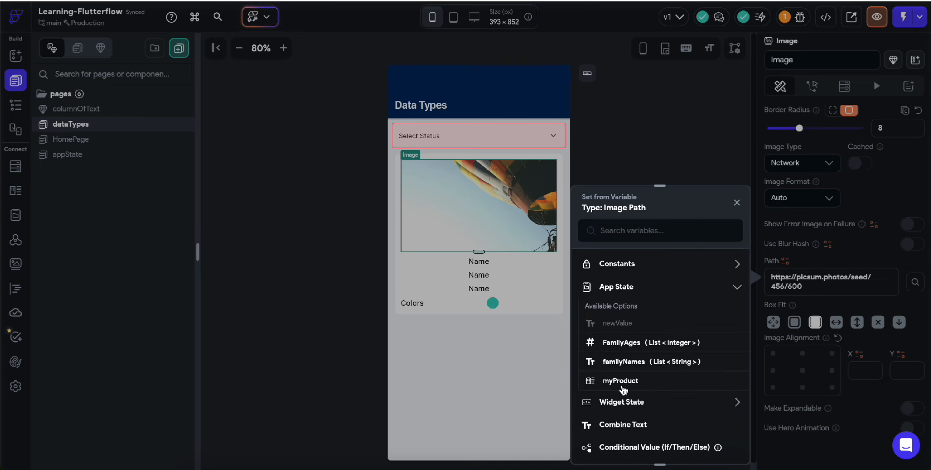
left_click(620, 381)
left_click(609, 300)
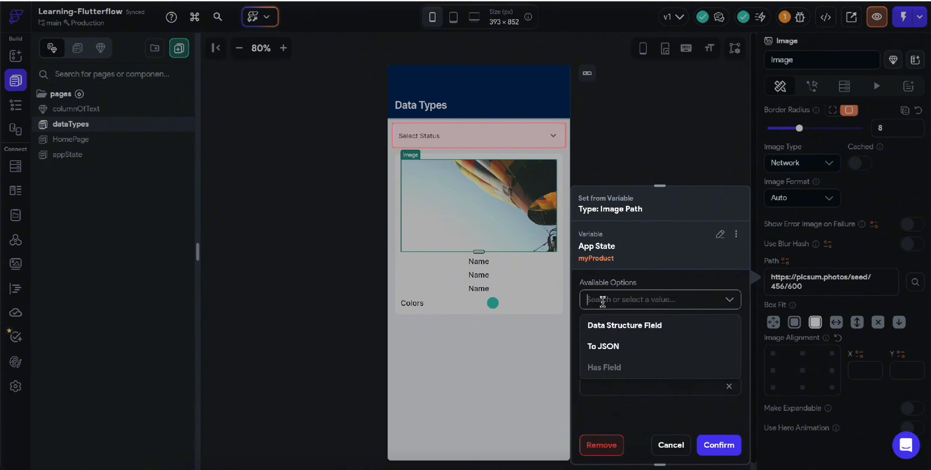
left_click(614, 327)
left_click(617, 335)
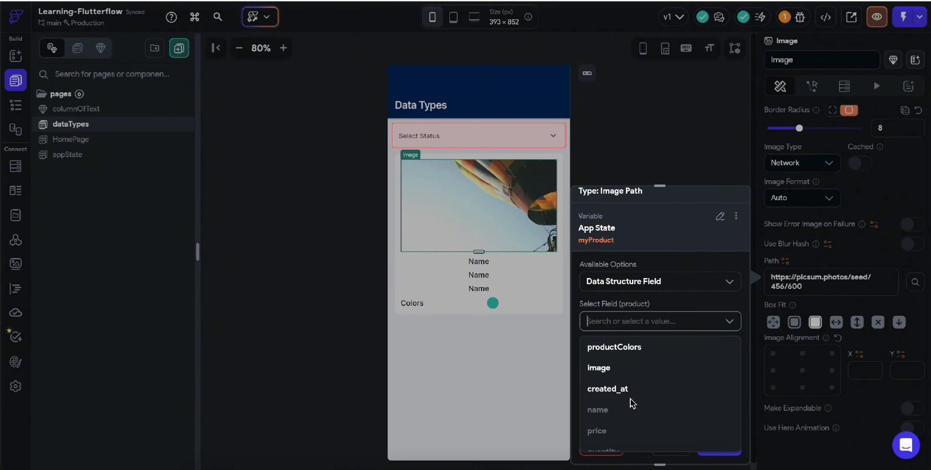
left_click(615, 374)
left_click(719, 445)
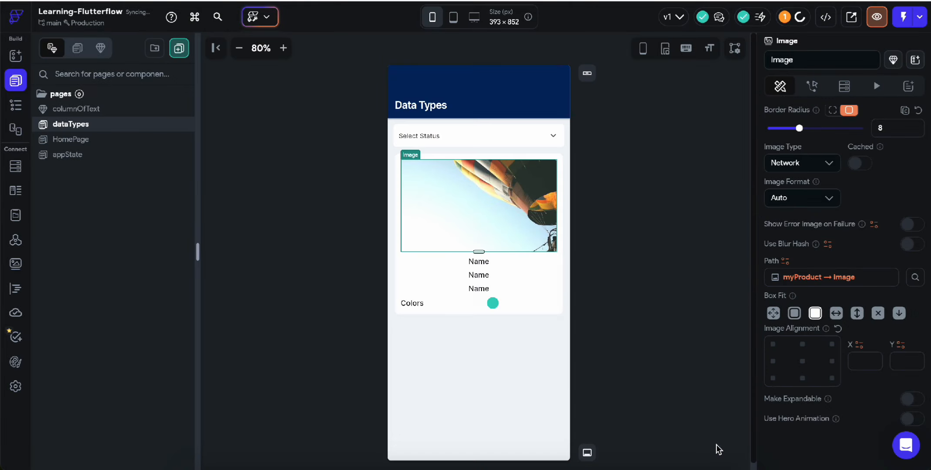
Bind the first Name text below the image to the name field of the myProduct app state variable.
left_click(479, 261)
scroll(809, 209, "up", 10)
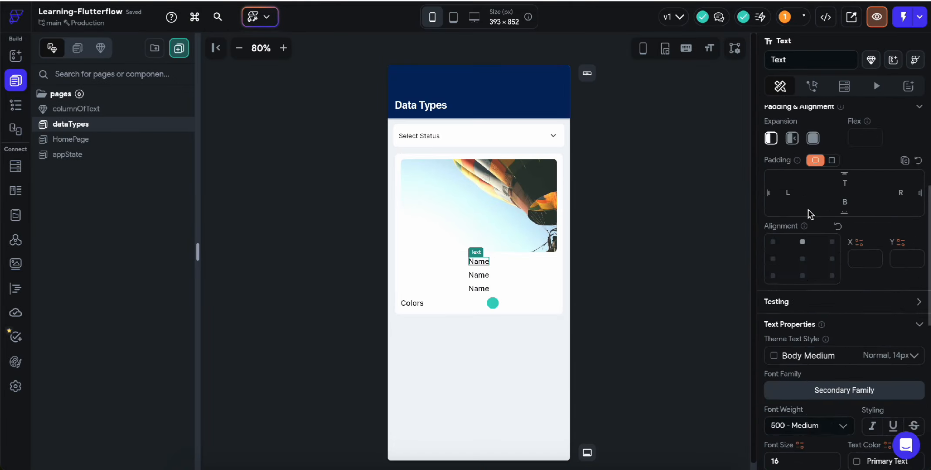
left_click(784, 158)
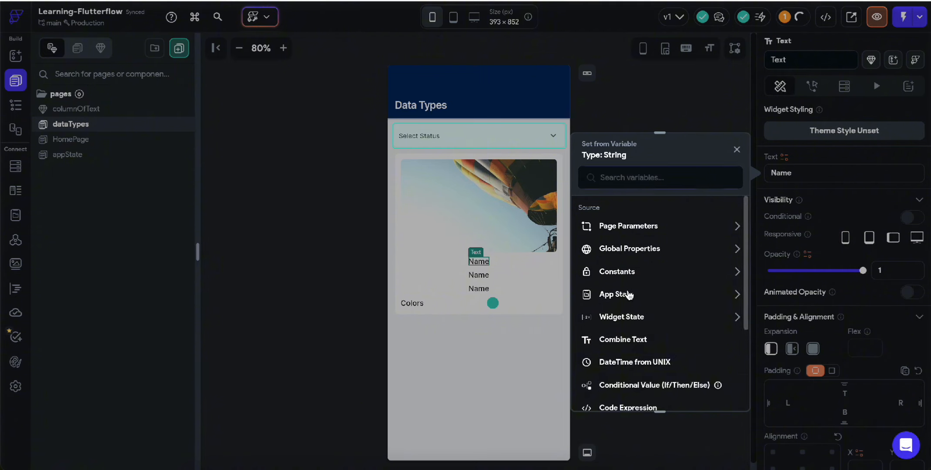
left_click(616, 295)
left_click(635, 388)
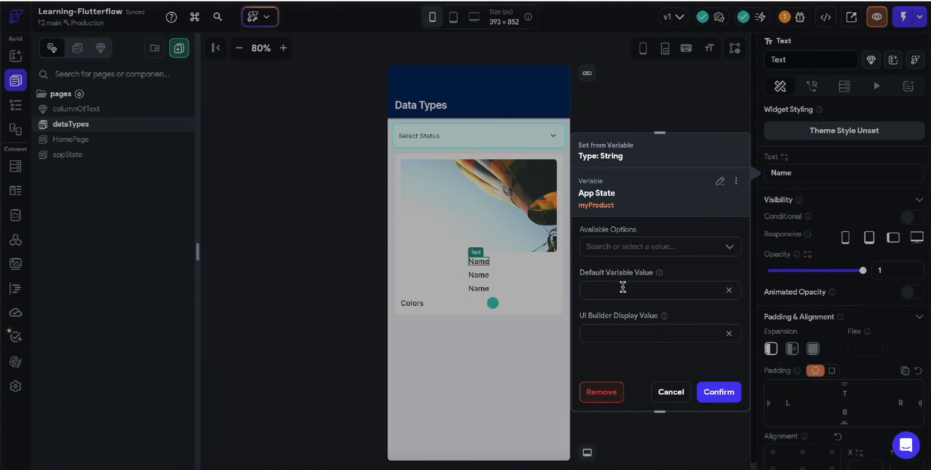
left_click(620, 247)
left_click(621, 274)
left_click(621, 285)
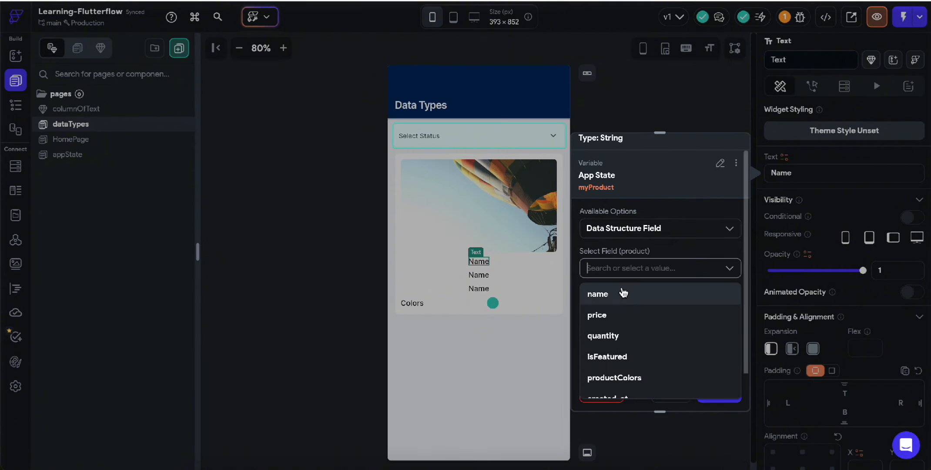
left_click(622, 294)
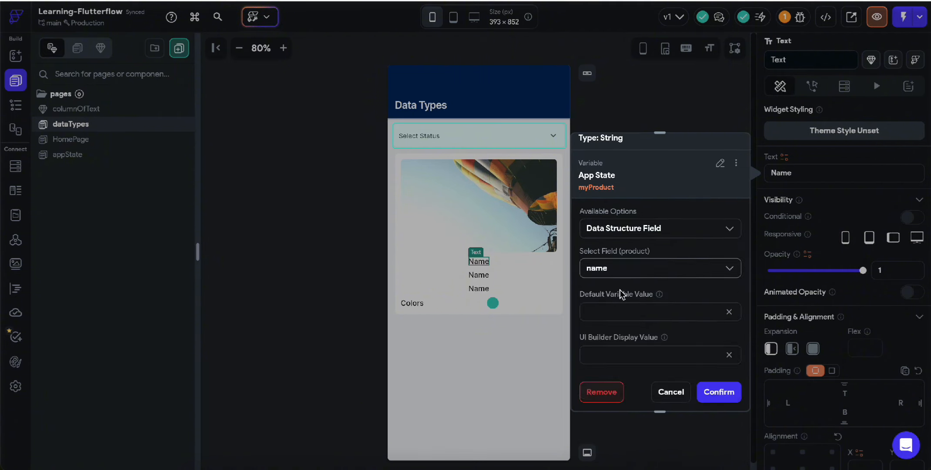
left_click(730, 393)
Copy the myProduct name variable from the first text below the image.
left_click(824, 178)
left_click(739, 183)
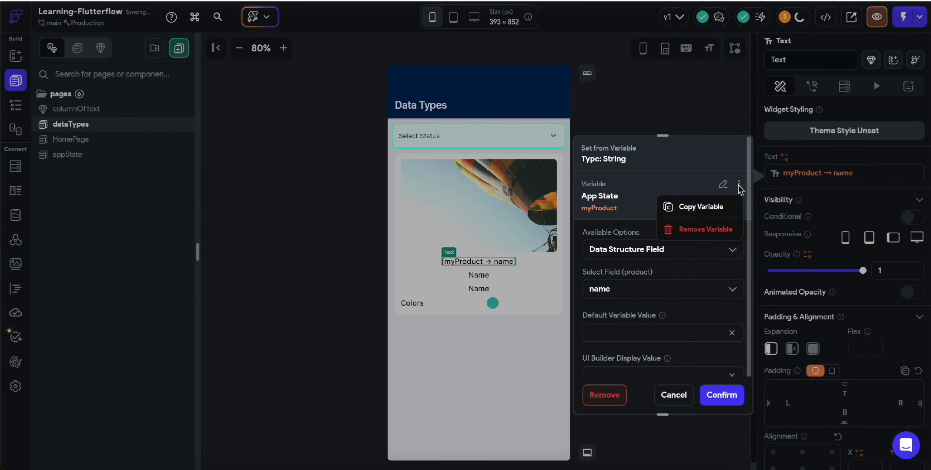
left_click(714, 204)
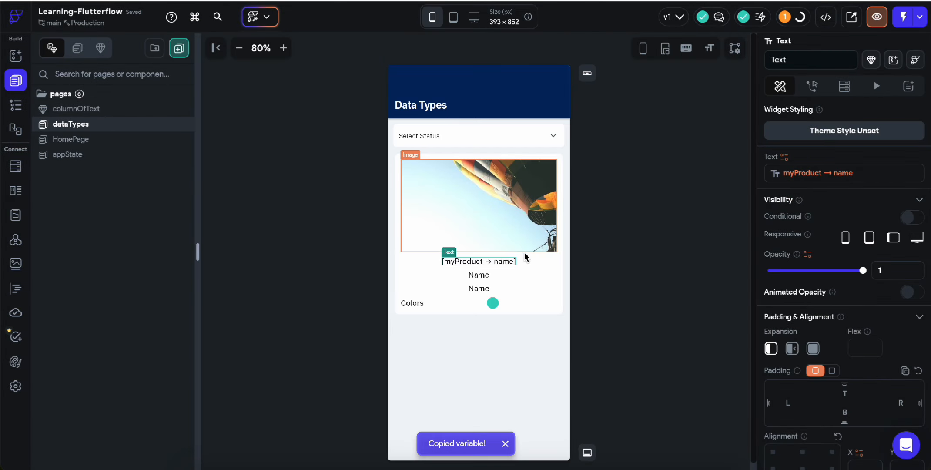
Paste the copied variable into the second text below the image and change its product field to price.
left_click(481, 274)
left_click(787, 158)
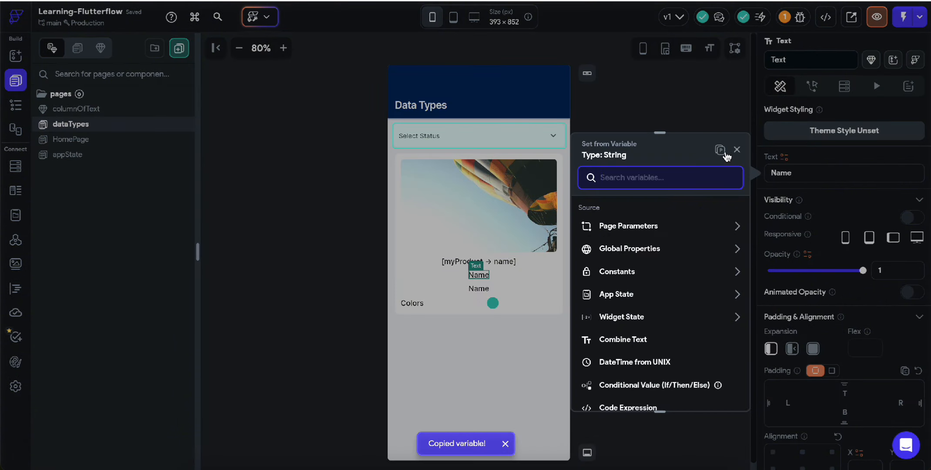
left_click(727, 158)
left_click(627, 291)
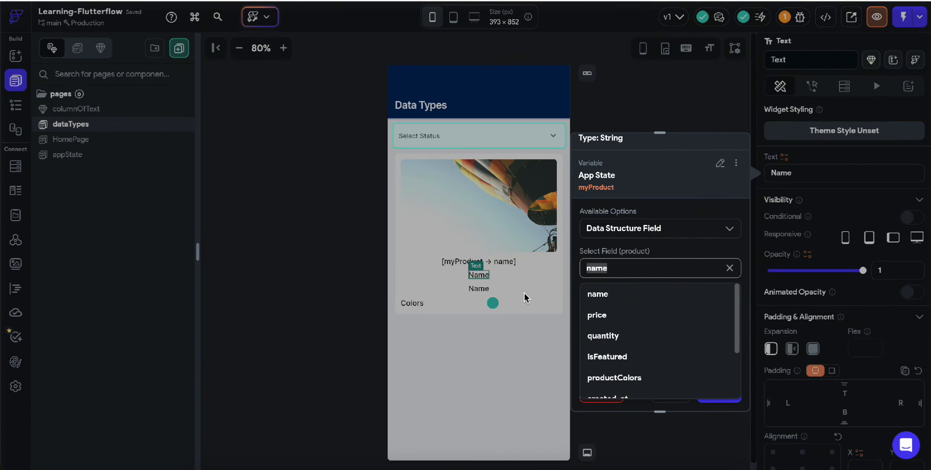
left_click(639, 315)
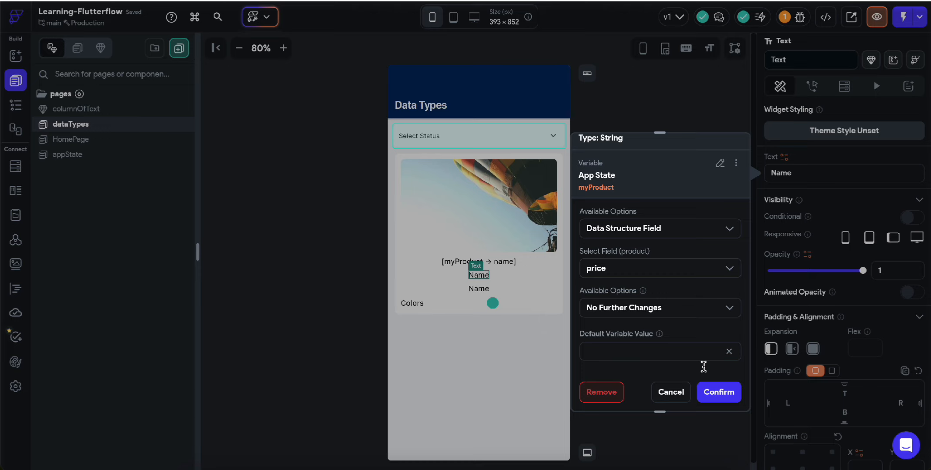
left_click(718, 390)
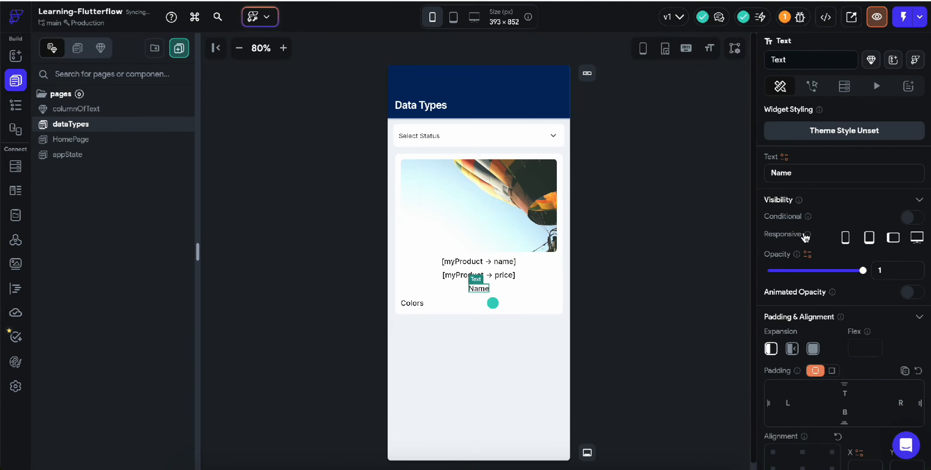
Change the product field of the third text's myProduct variable to quantity and apply it.
left_click(784, 157)
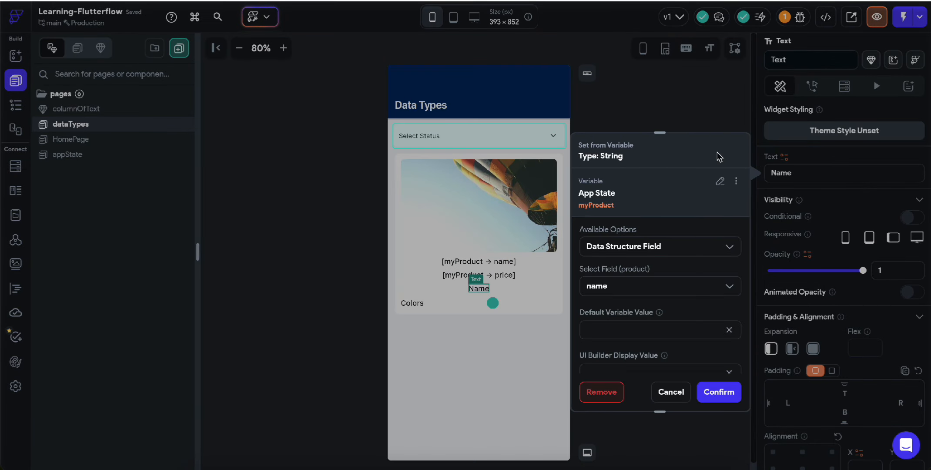
left_click(612, 288)
left_click(614, 334)
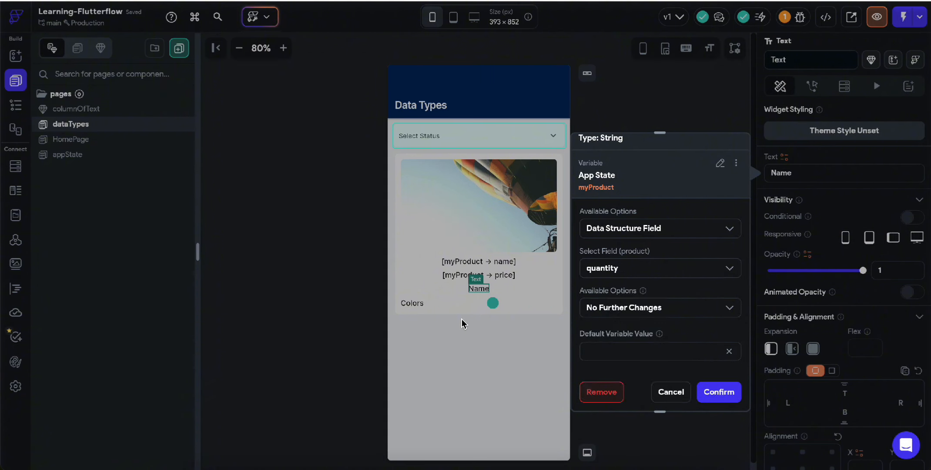
left_click(719, 392)
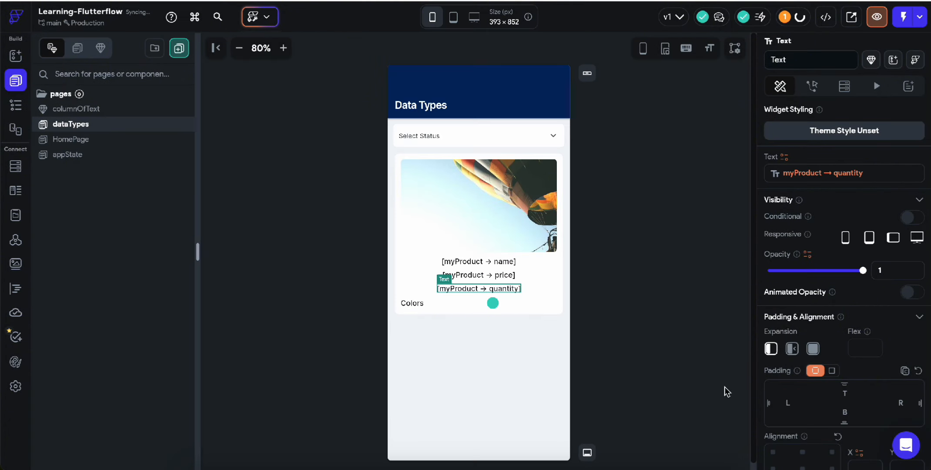
Apply a Number Format with the Decimal option to the price text's myProduct variable.
left_click(496, 276)
left_click(816, 176)
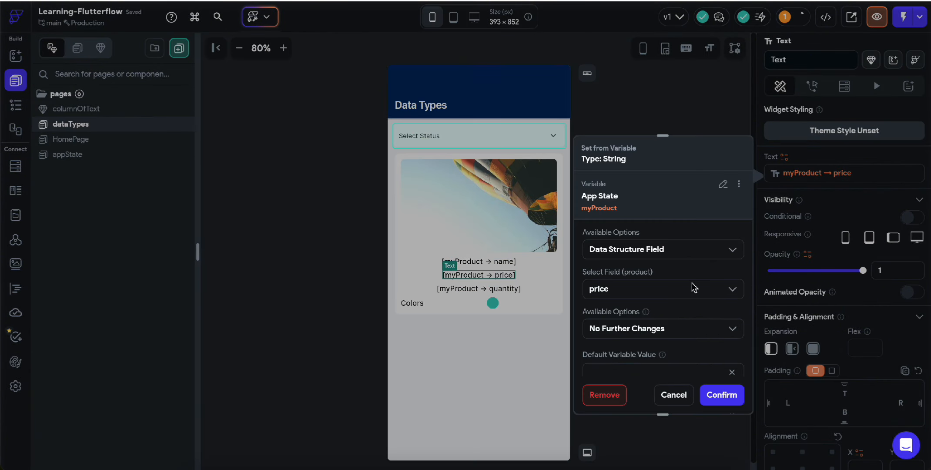
left_click(643, 331)
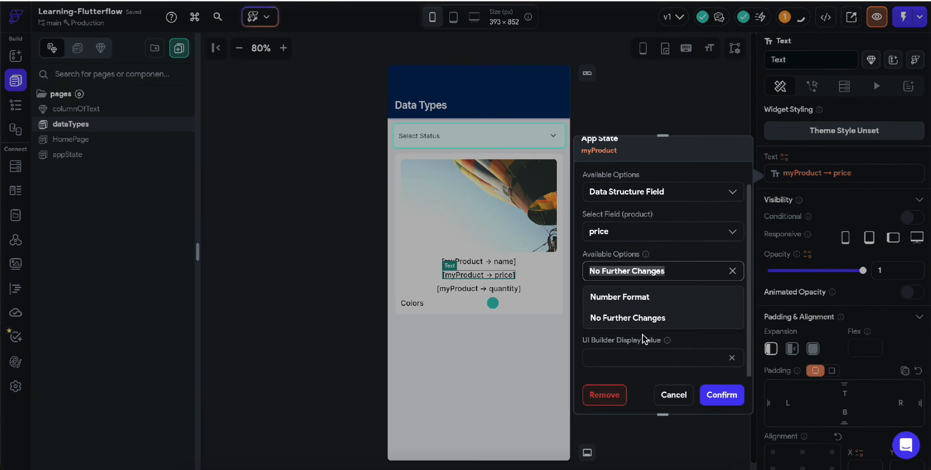
left_click(631, 298)
left_click(622, 314)
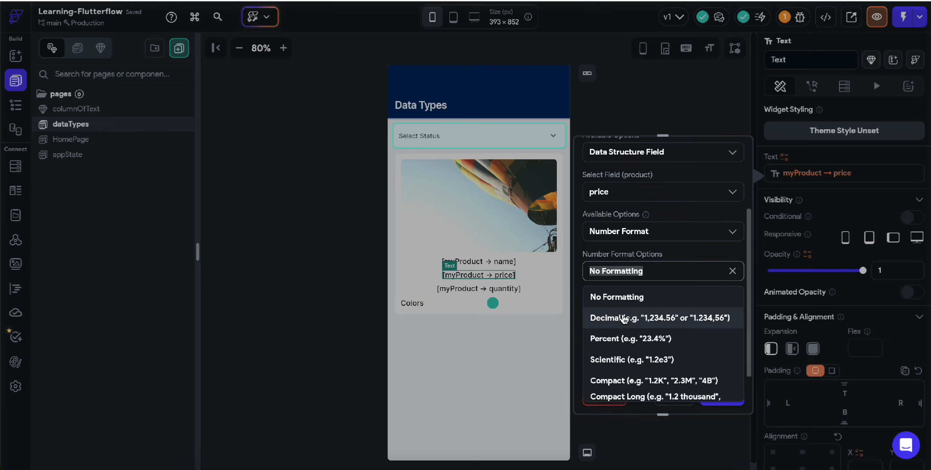
scroll(656, 384, "down", 1)
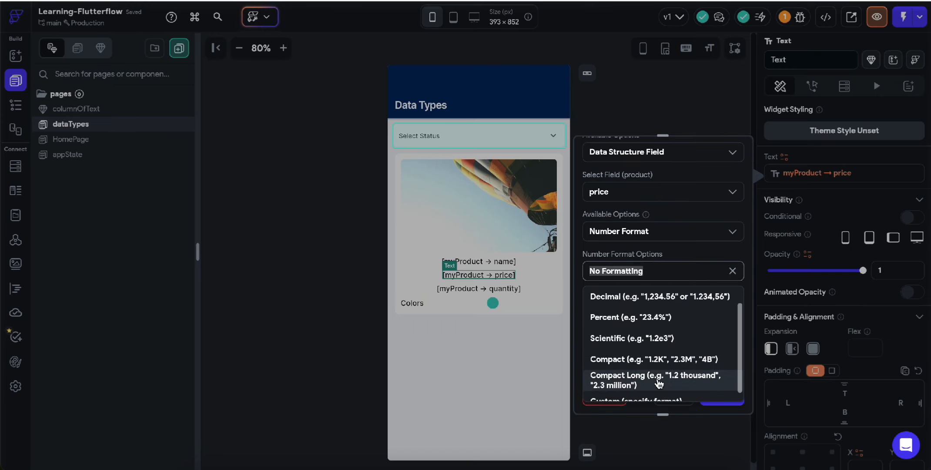
scroll(656, 384, "up", 1)
scroll(642, 312, "down", 1)
left_click(641, 299)
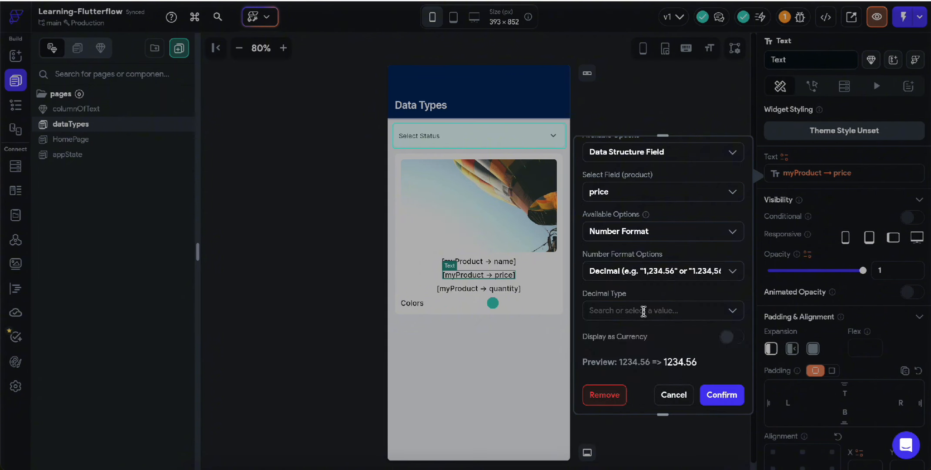
Set the price's decimal type to Automatic and display it as currency with the $ symbol.
left_click(642, 305)
left_click(641, 303)
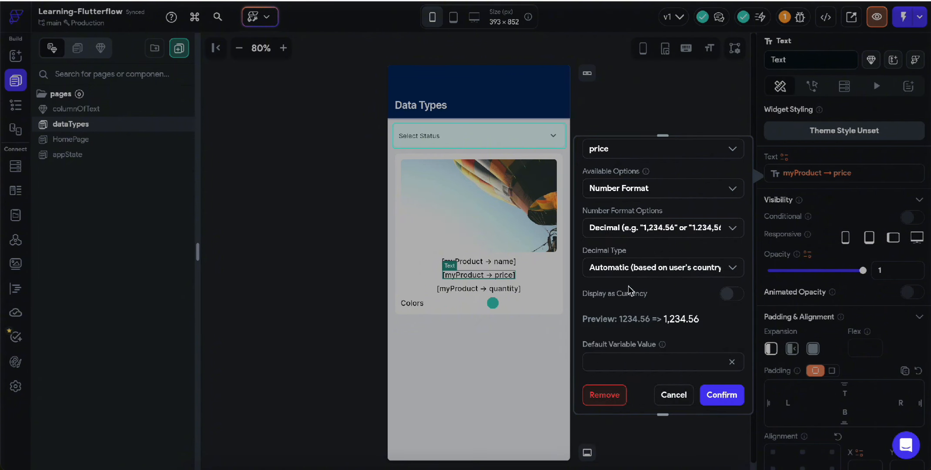
left_click(732, 296)
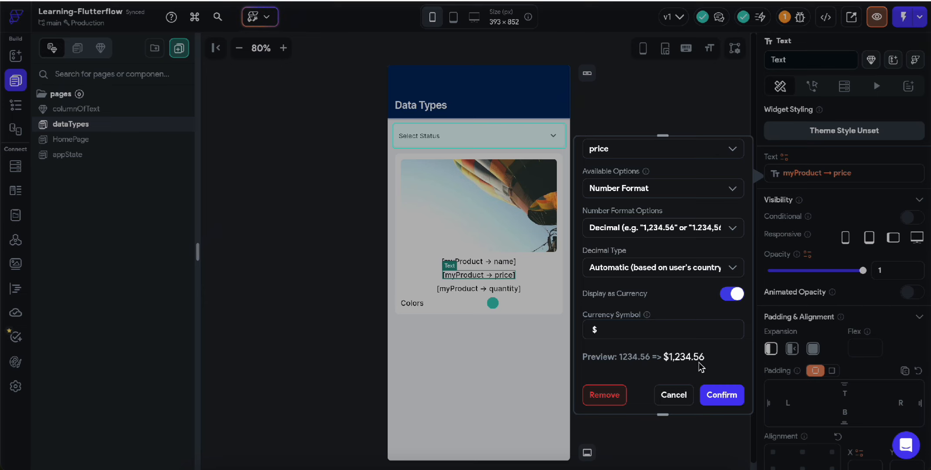
left_click(719, 394)
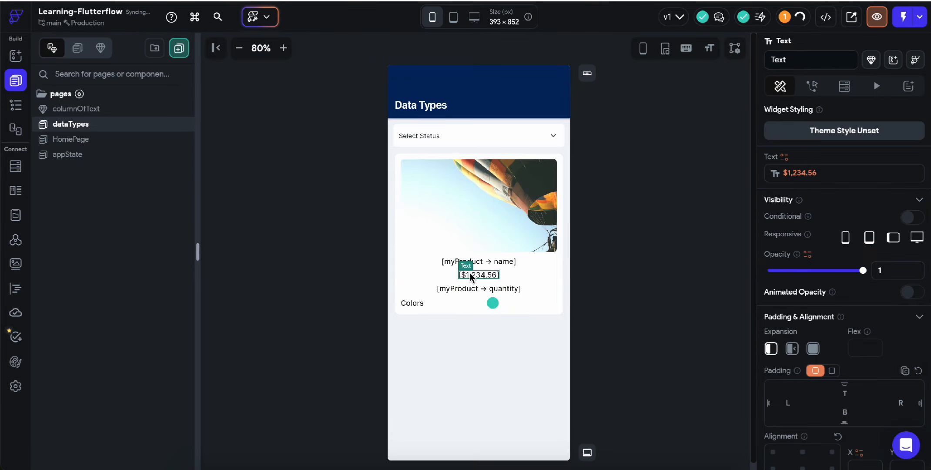
Set the Colors ListView to generate its children from the productColors field of the myProduct app state variable.
left_click(504, 300)
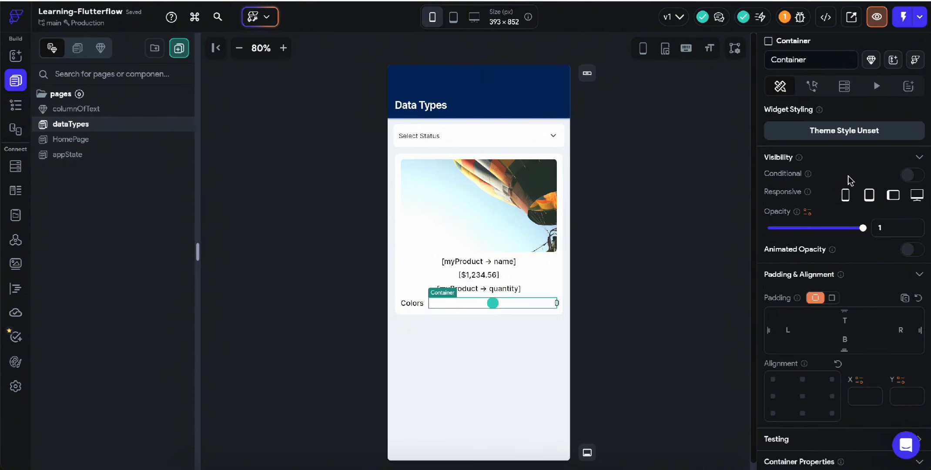
scroll(832, 218, "down", 3)
scroll(837, 303, "up", 3)
left_click(441, 282)
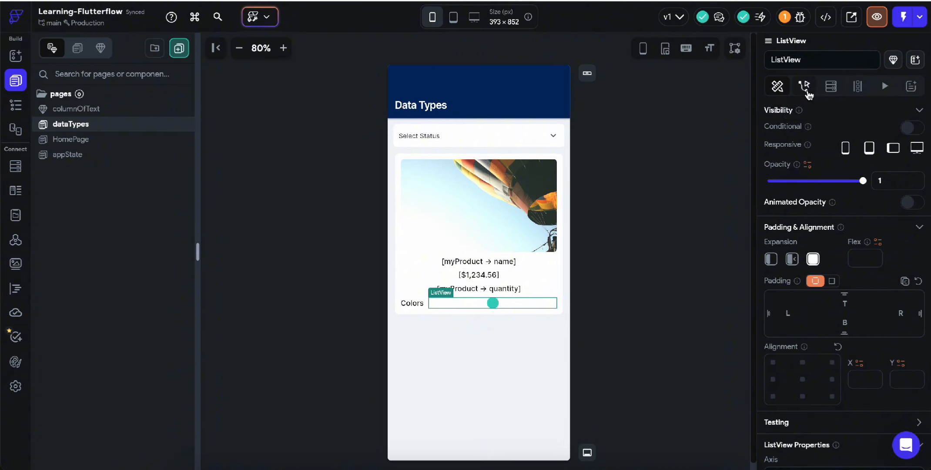
left_click(860, 87)
left_click(838, 217)
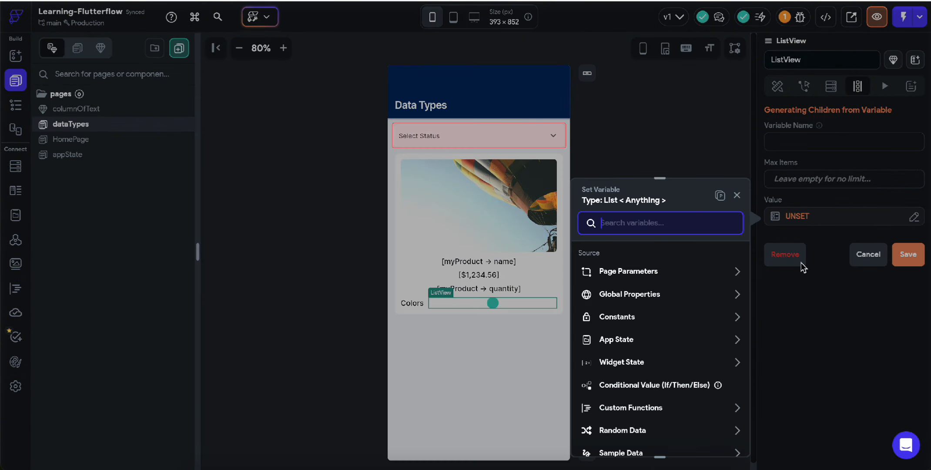
left_click(625, 340)
scroll(638, 394, "down", 2)
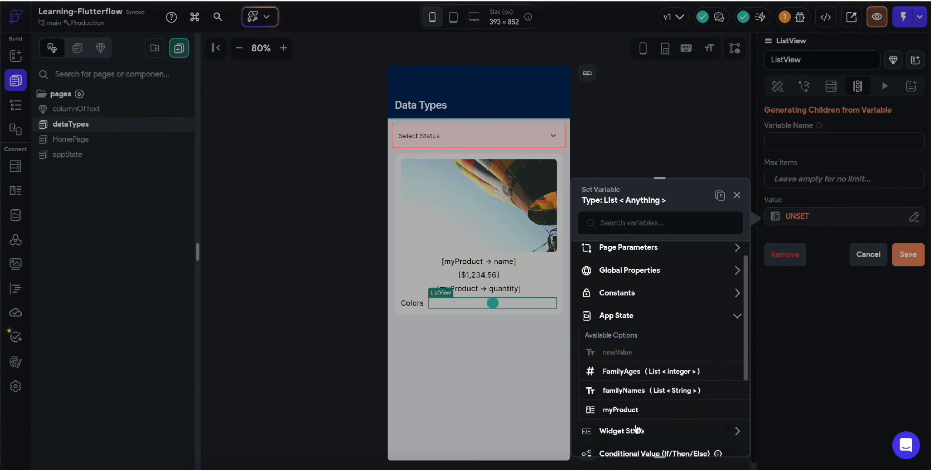
left_click(631, 415)
left_click(624, 291)
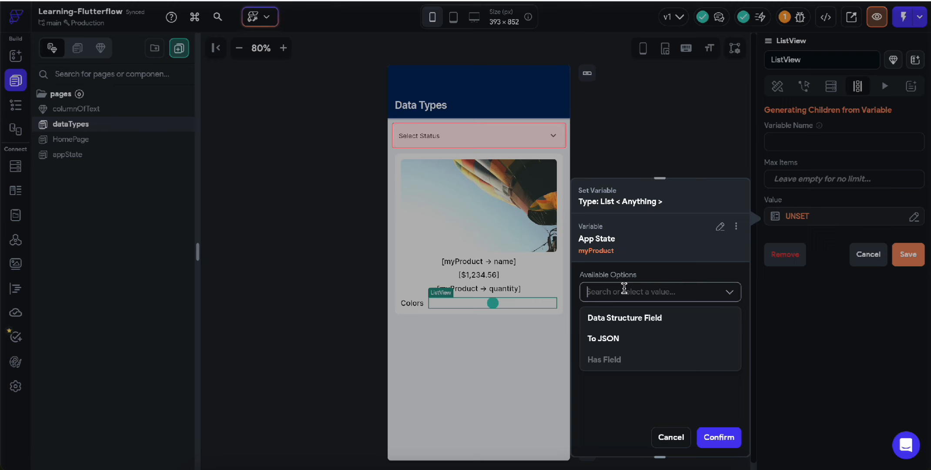
left_click(624, 315)
left_click(628, 330)
left_click(629, 359)
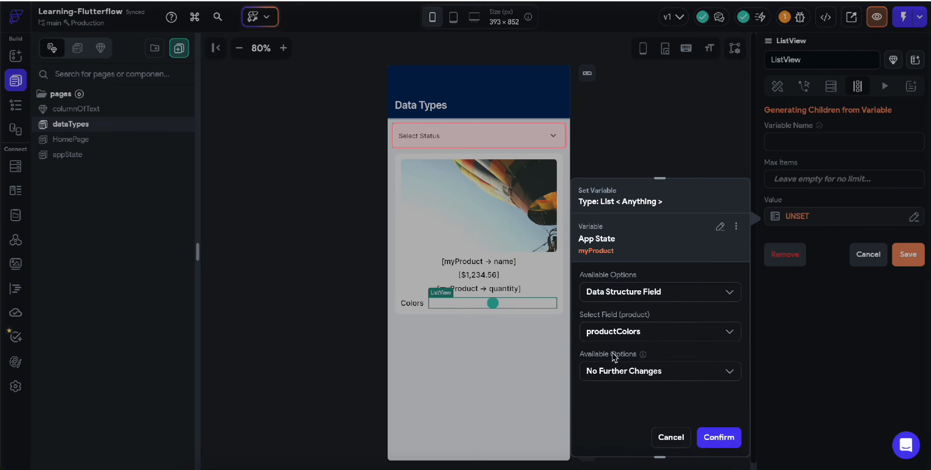
left_click(718, 437)
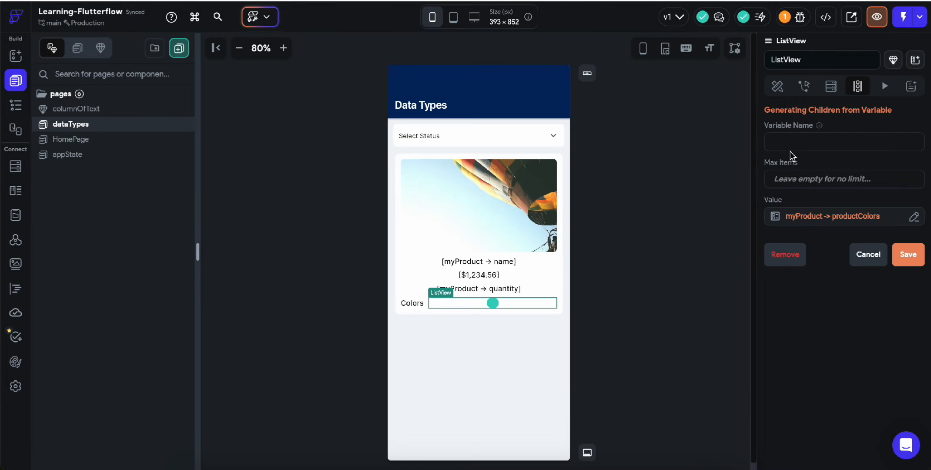
Name the ListView's generated children variable colors and save it.
type("colors")
left_click(911, 256)
left_click(564, 290)
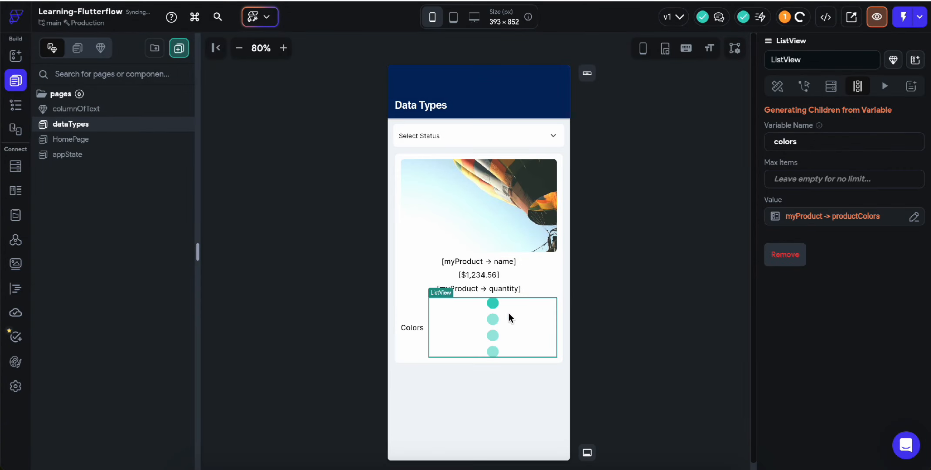
Replace the ListView beside the Colors label with a Row.
right_click(462, 320)
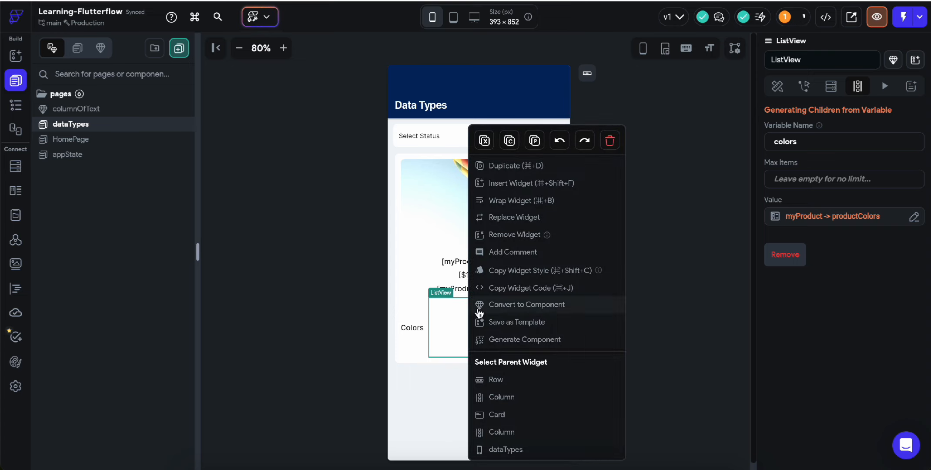
left_click(517, 217)
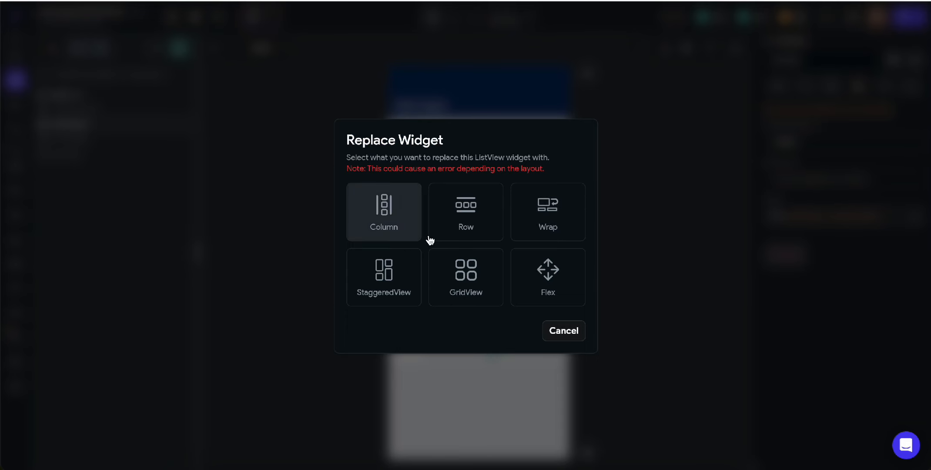
left_click(462, 225)
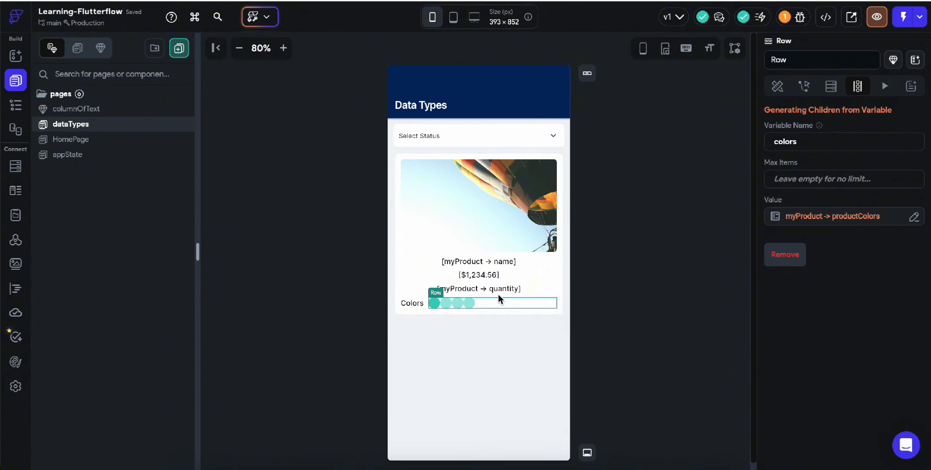
Set the items spacing of the color circles' Row to 10.
left_click(798, 88)
left_click(778, 86)
scroll(820, 343, "down", 5)
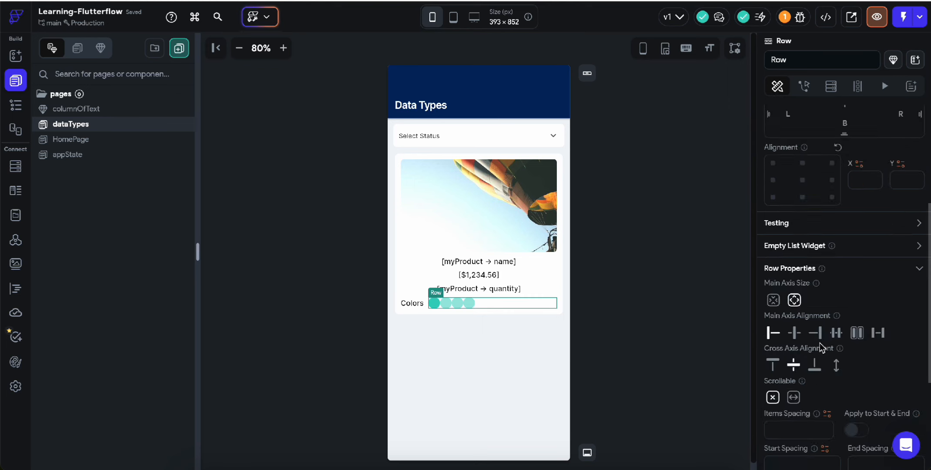
left_click(786, 323)
type("10")
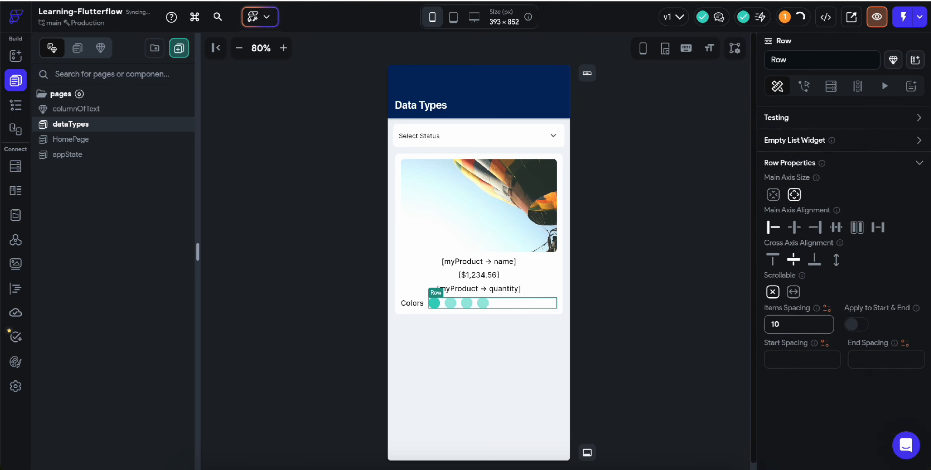
Bind the first circle container's fill color to the colors item variable, with Primary as the default variable value.
left_click(434, 305)
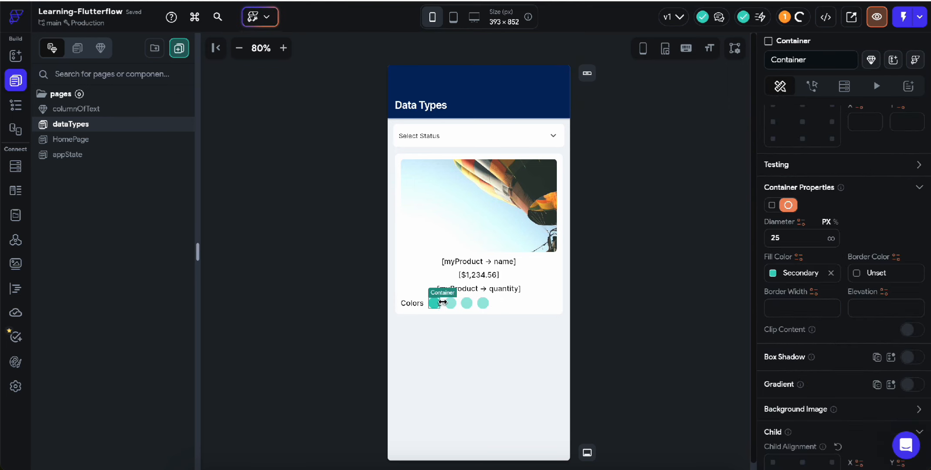
left_click(799, 257)
left_click(626, 303)
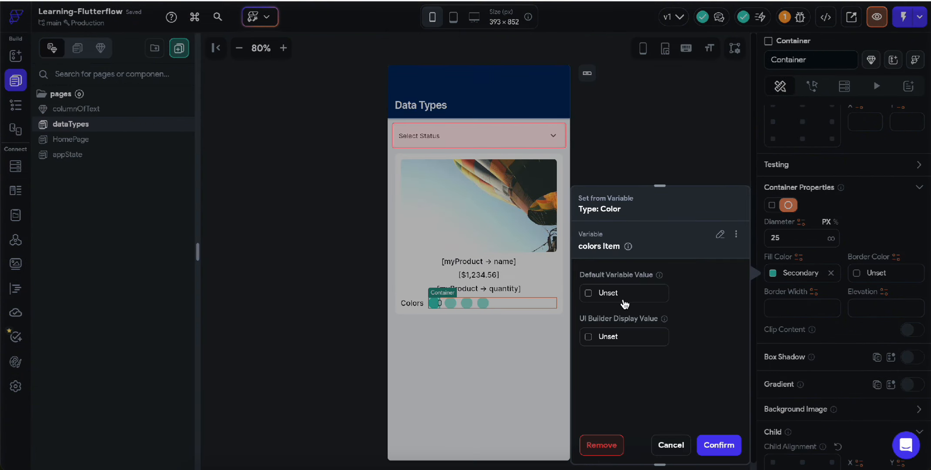
left_click(591, 294)
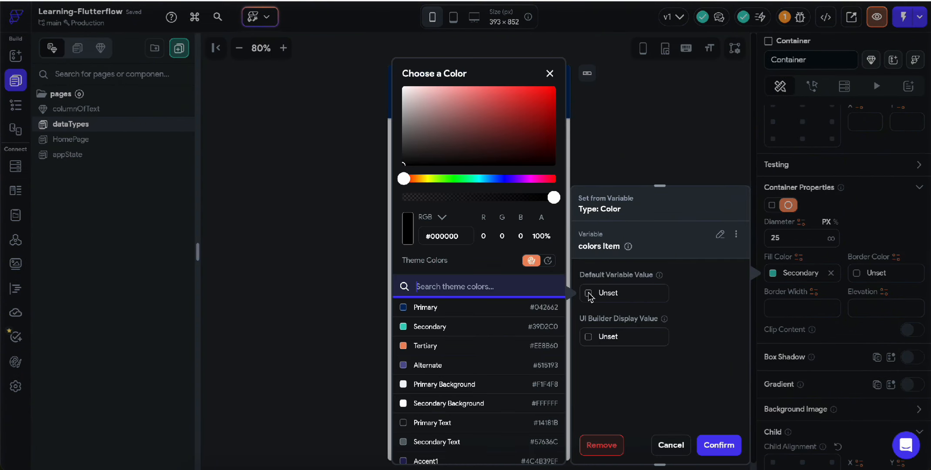
left_click(441, 311)
left_click(681, 369)
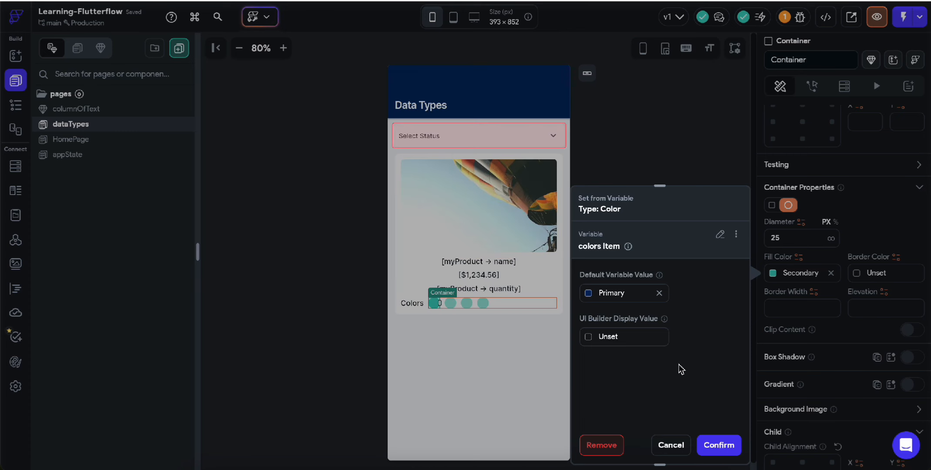
left_click(724, 446)
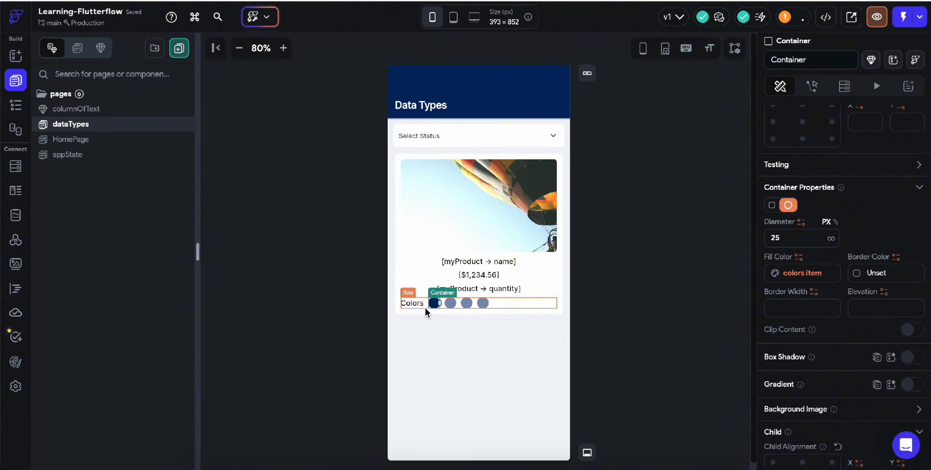
Duplicate the quantity text and replace the copy's variable with a Combine Text whose first text is "Created Date: ".
left_click(502, 289)
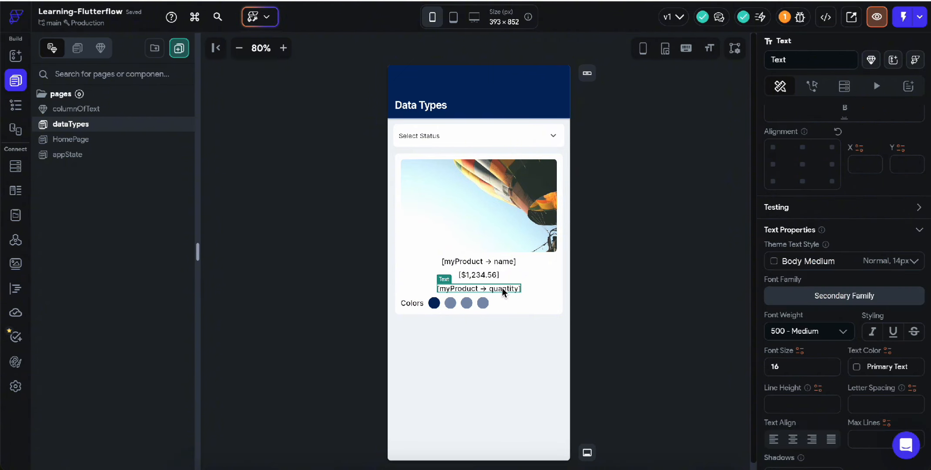
key("ctrl+d")
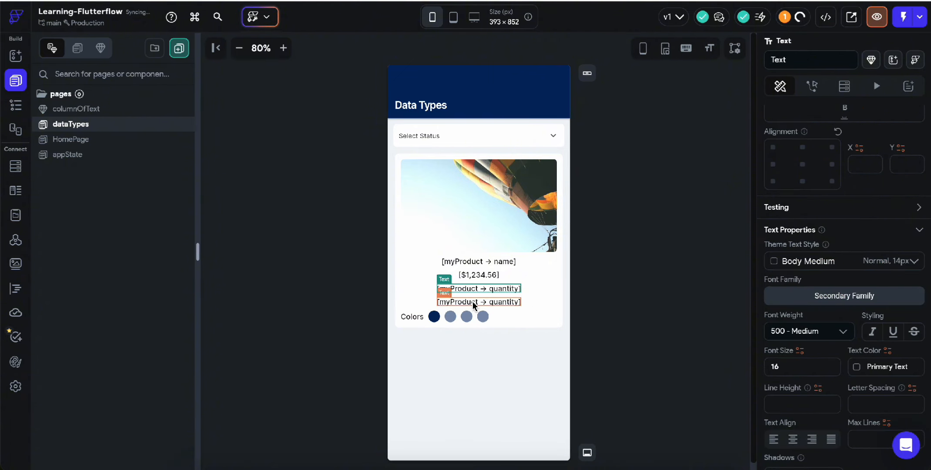
scroll(798, 196, "up", 6)
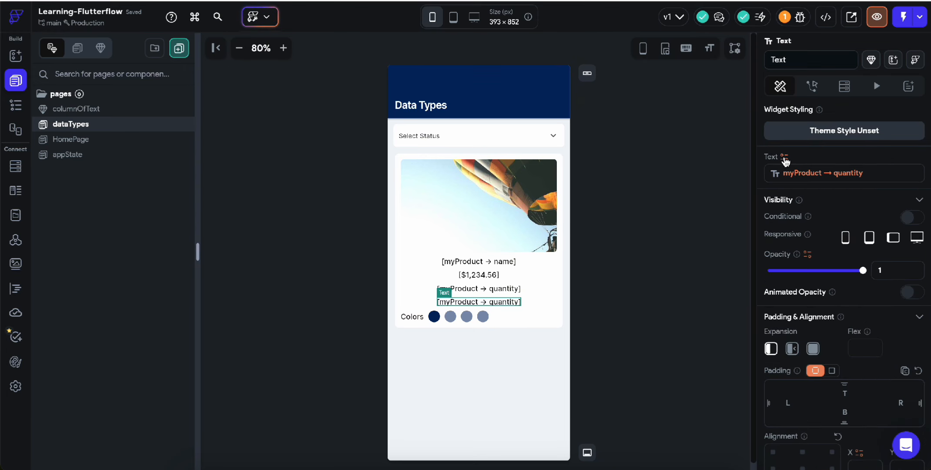
left_click(784, 157)
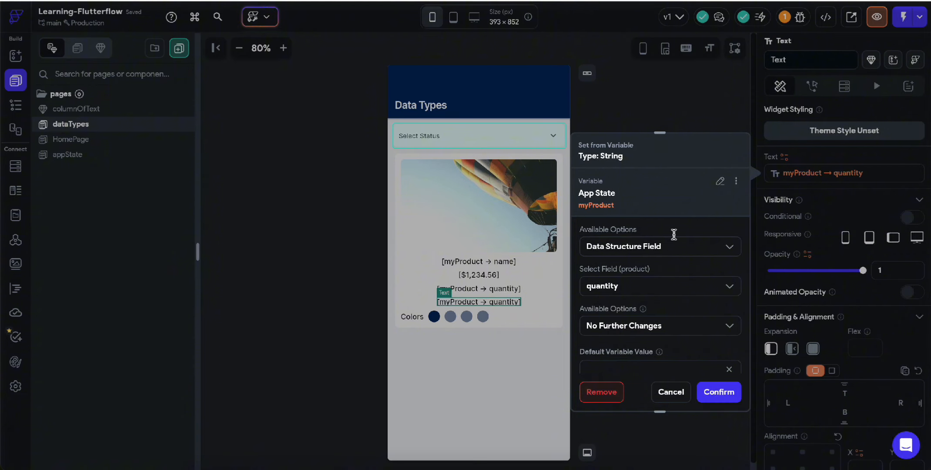
left_click(720, 182)
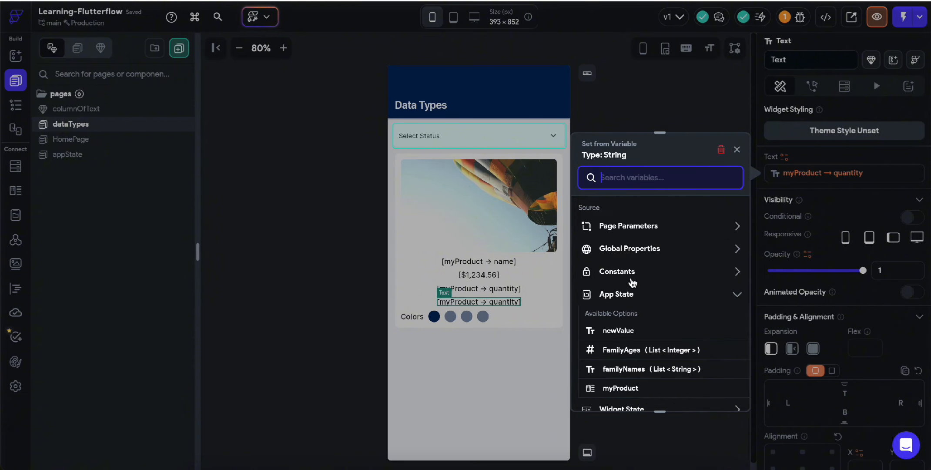
type("combine")
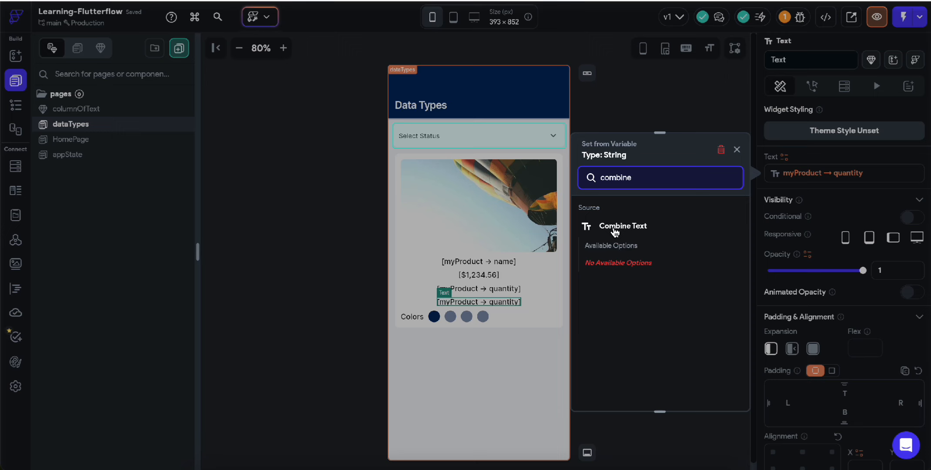
left_click(615, 232)
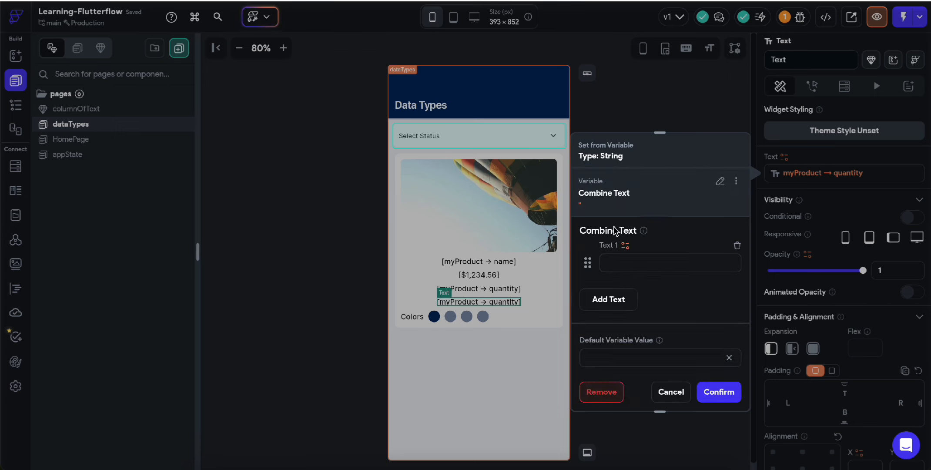
left_click(616, 261)
type("Created Date:")
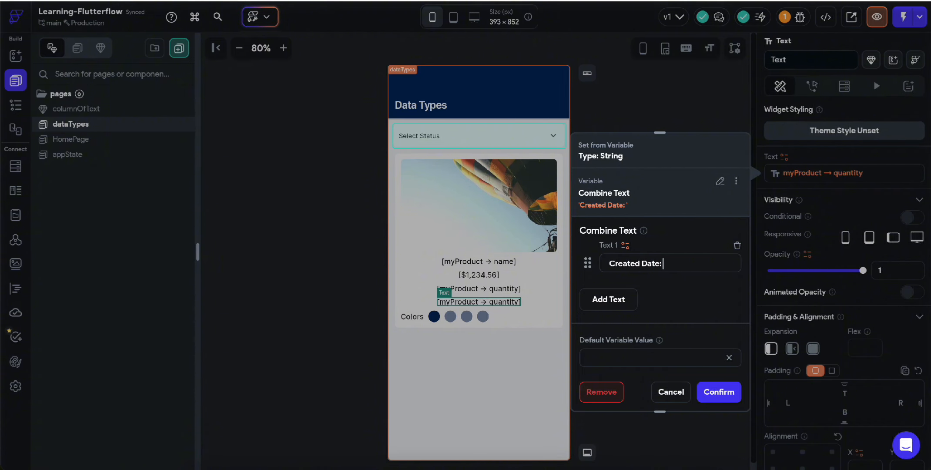
Add a second text to the Created Date combination and bind it to the created_at field of the myProduct app state.
left_click(605, 299)
left_click(626, 286)
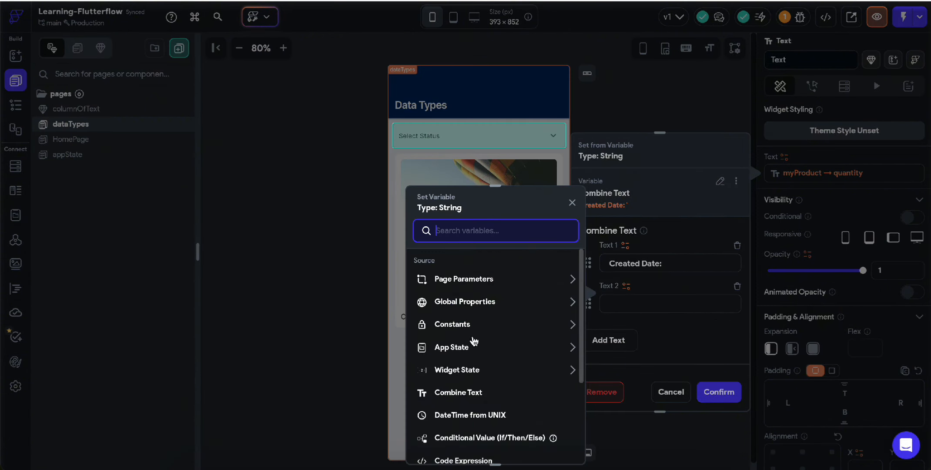
scroll(503, 394, "down", 2)
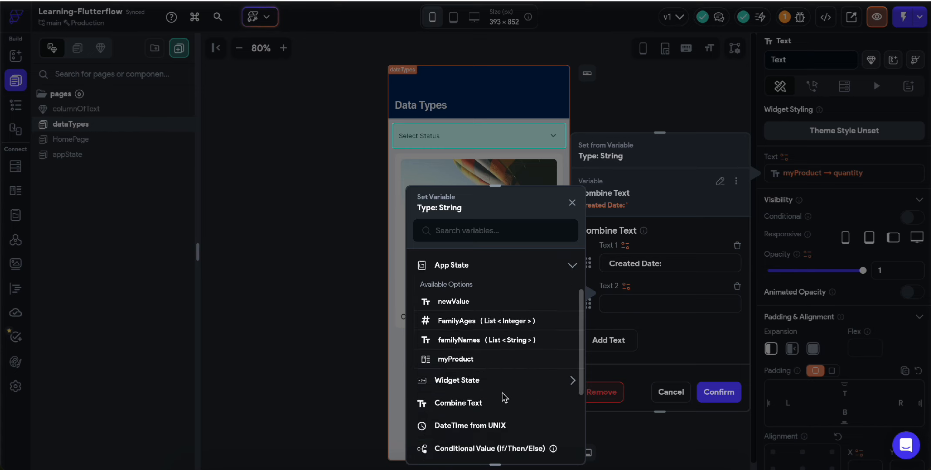
left_click(458, 360)
left_click(462, 298)
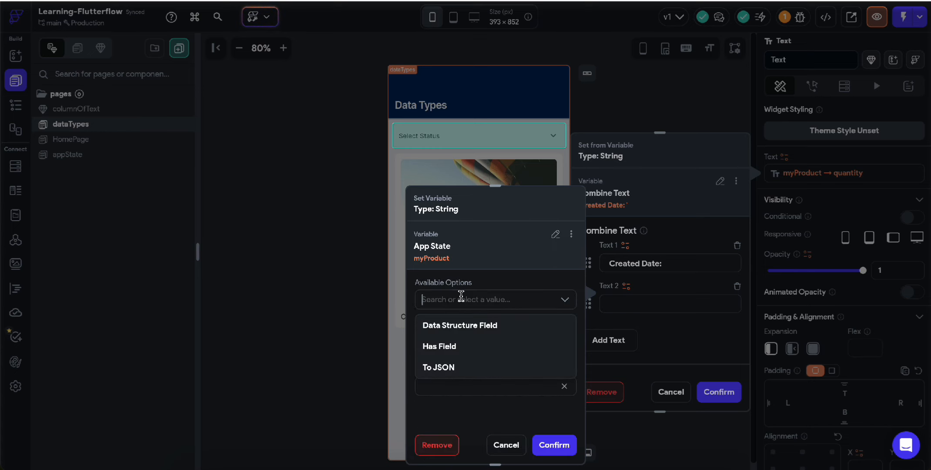
left_click(462, 326)
left_click(466, 339)
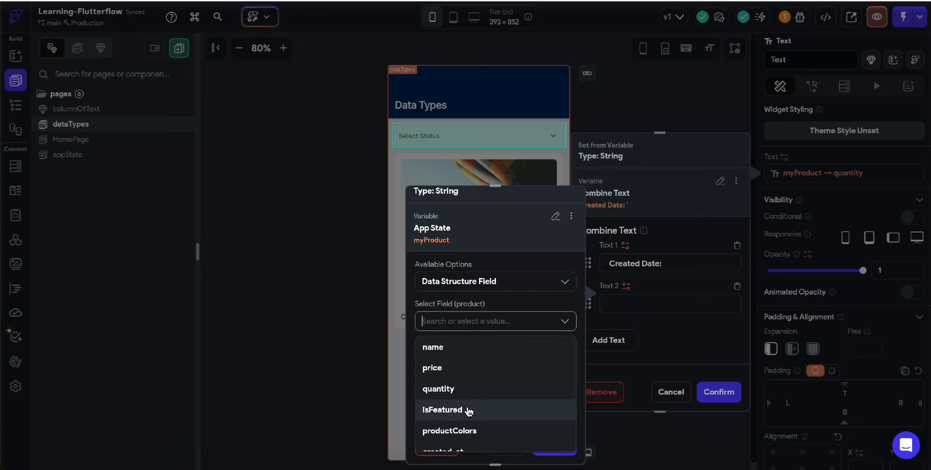
scroll(470, 409, "down", 2)
left_click(465, 387)
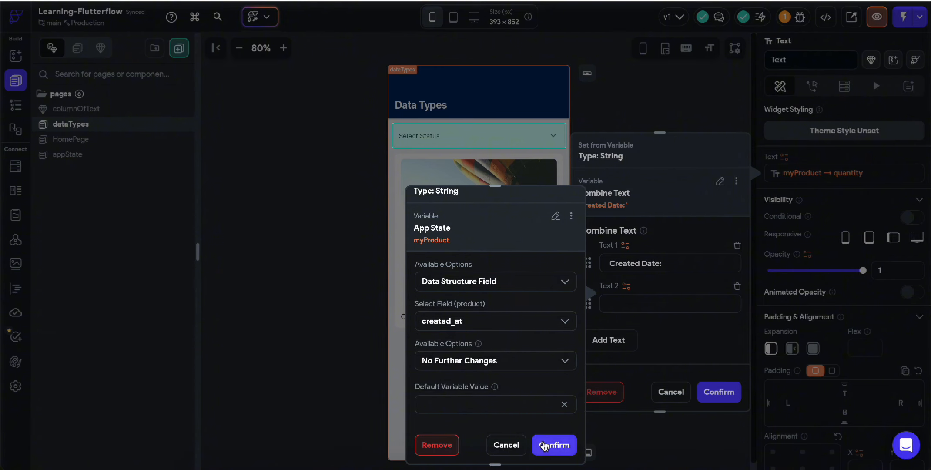
Apply the relative DateTime Format to the created_at value and confirm the text combination.
left_click(493, 360)
left_click(483, 344)
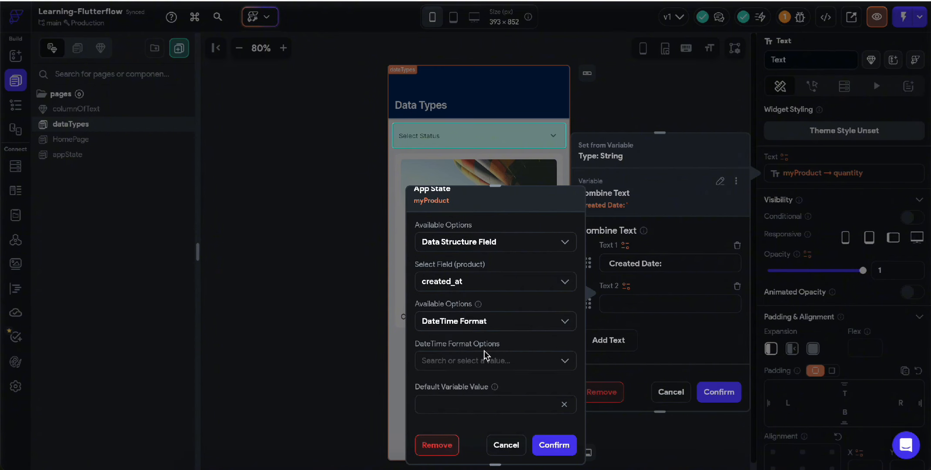
left_click(483, 360)
left_click(480, 348)
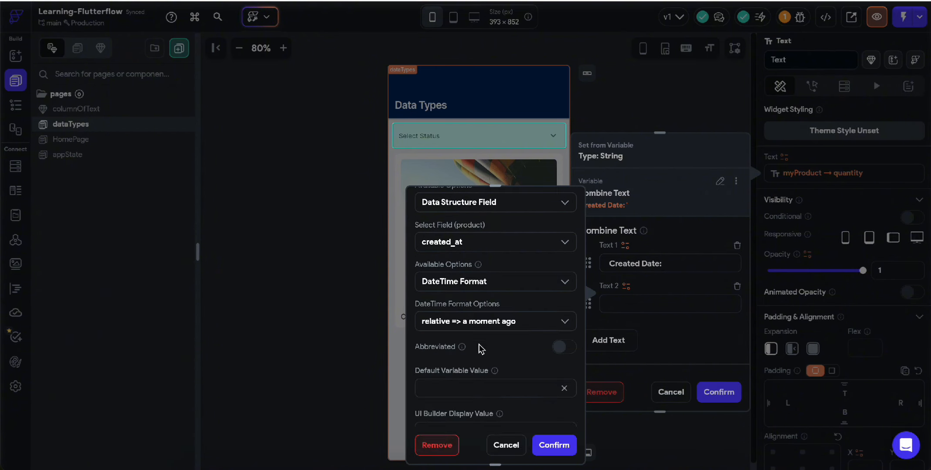
left_click(558, 445)
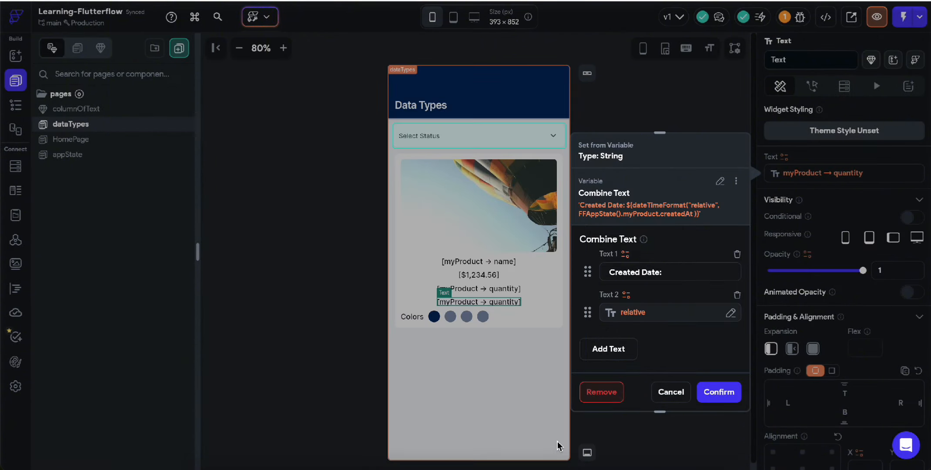
left_click(709, 388)
Copy the variable bound to the original myProduct quantity text.
left_click(496, 289)
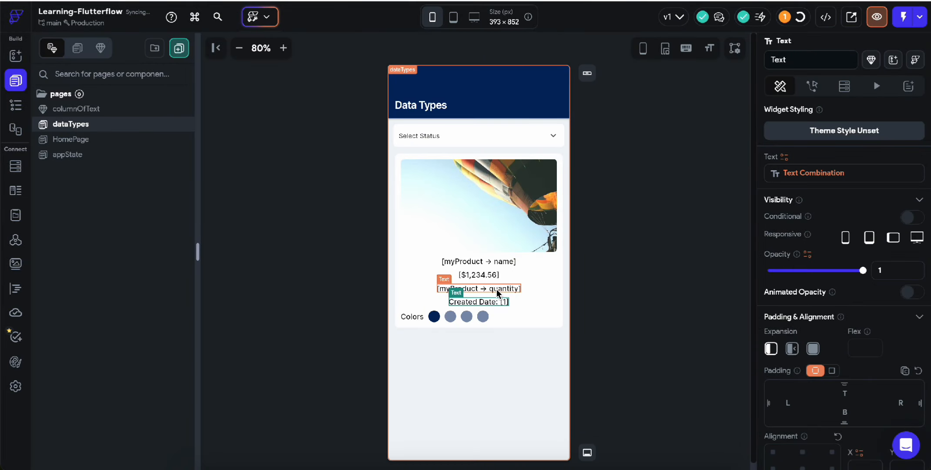
left_click(802, 178)
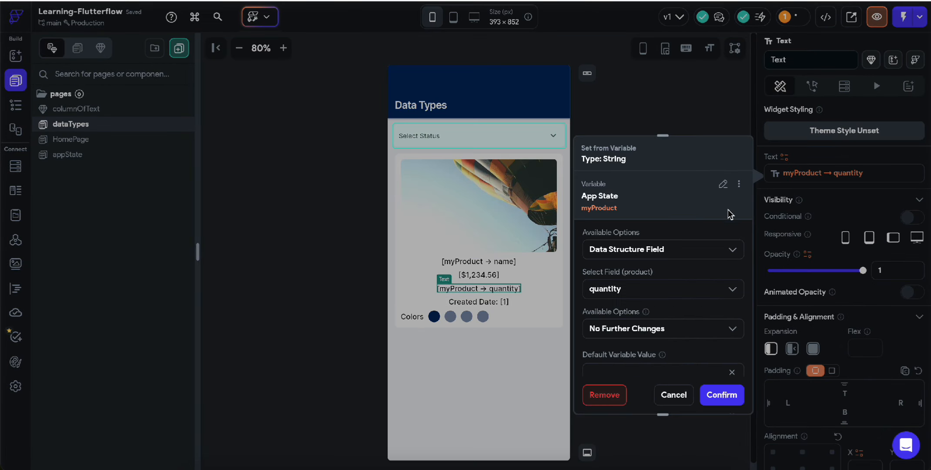
left_click(740, 186)
left_click(718, 208)
Replace the quantity text's variable with a Combine Text whose first text is "Qty: ".
left_click(810, 174)
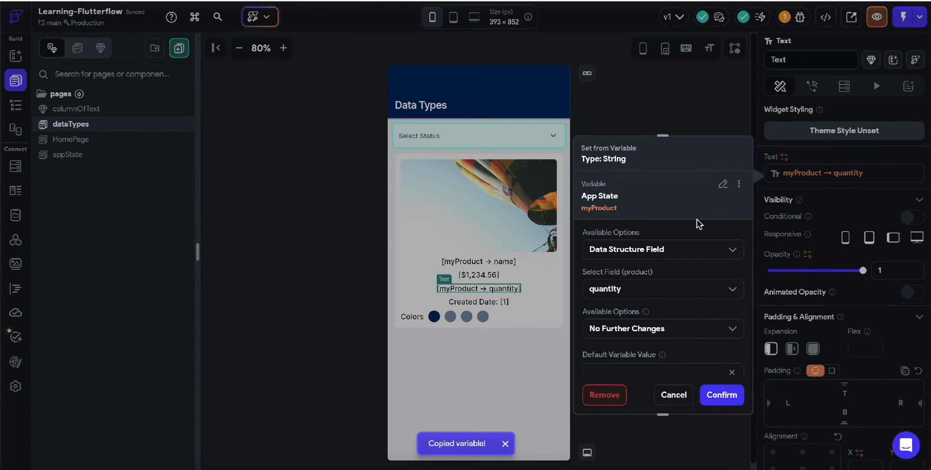
left_click(730, 178)
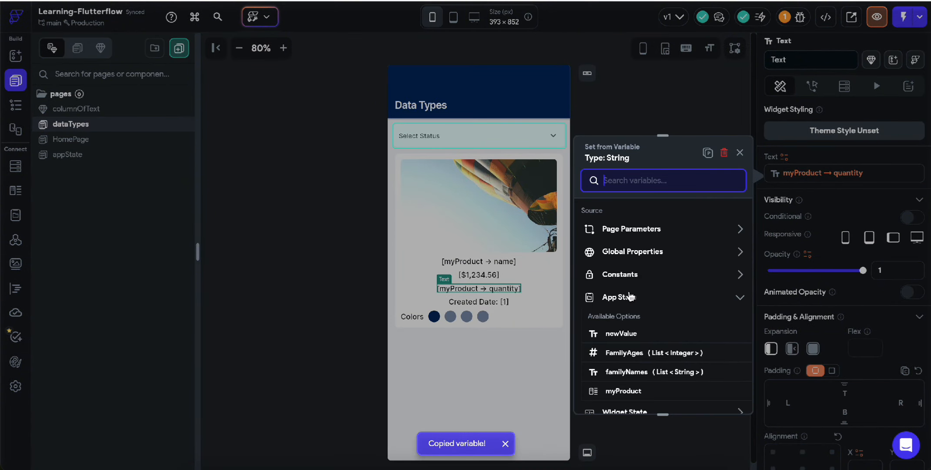
type("combine")
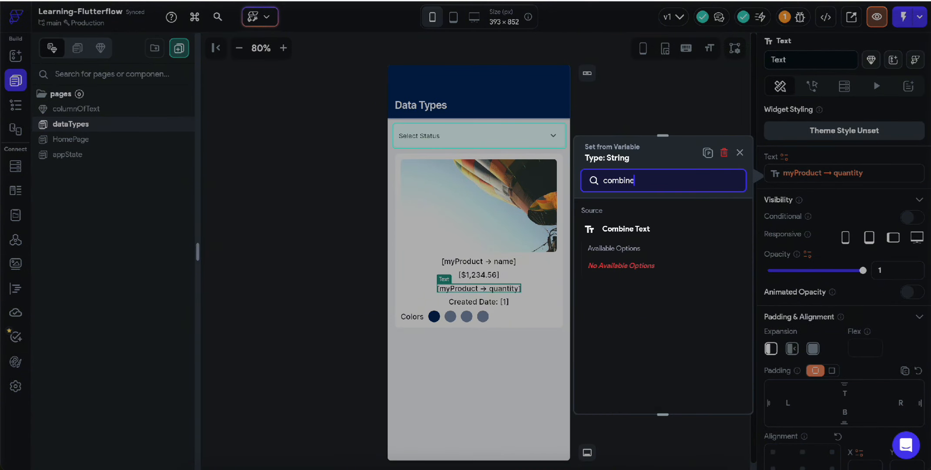
left_click(614, 229)
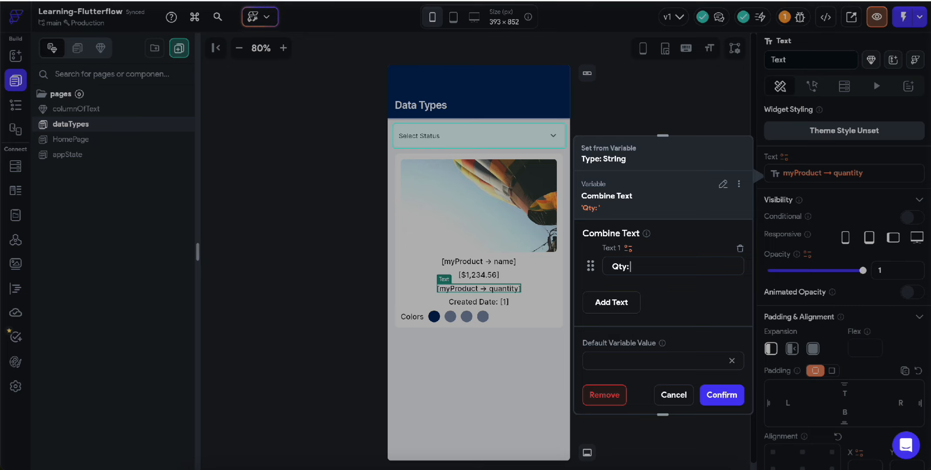
Add a second text to the Qty combination, paste the copied myProduct quantity variable into it and confirm.
left_click(611, 302)
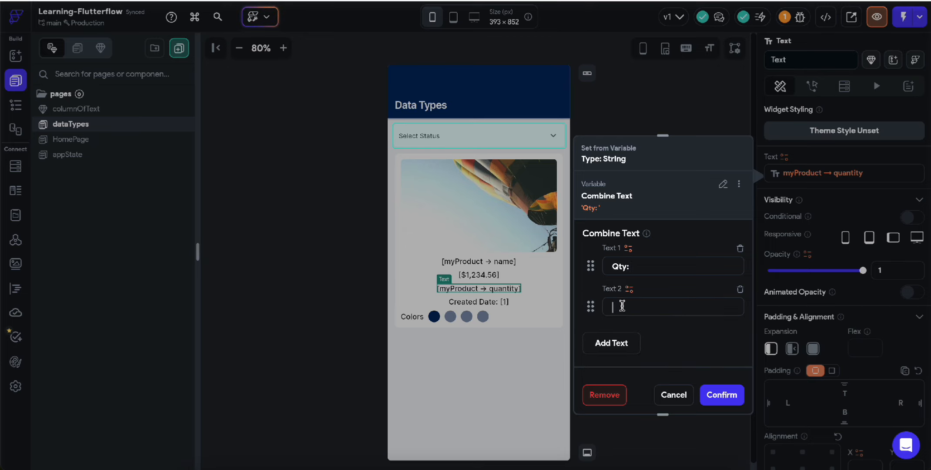
left_click(629, 288)
left_click(558, 203)
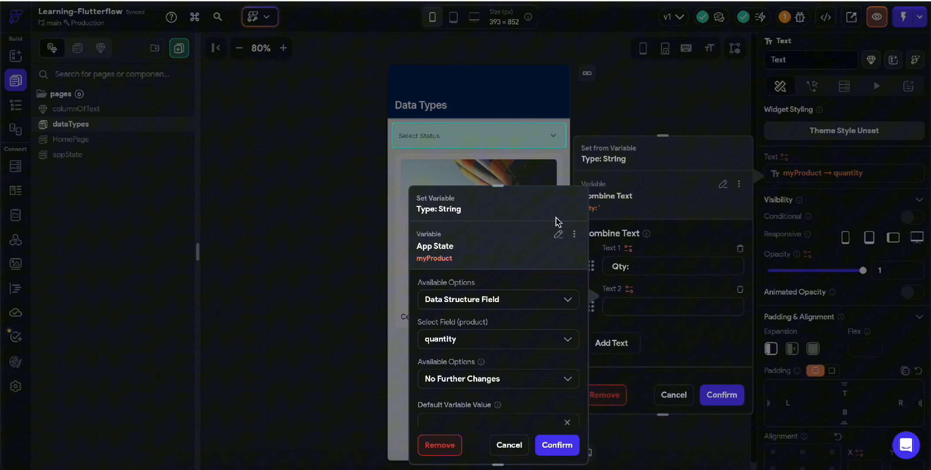
left_click(561, 446)
left_click(735, 399)
Copy the Qty text's combined variable and paste it over the price text's variable.
left_click(831, 174)
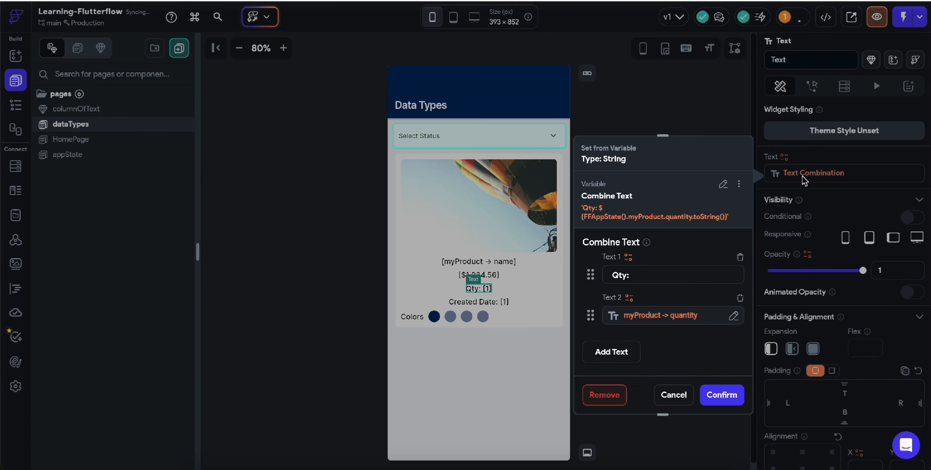
left_click(738, 186)
left_click(707, 207)
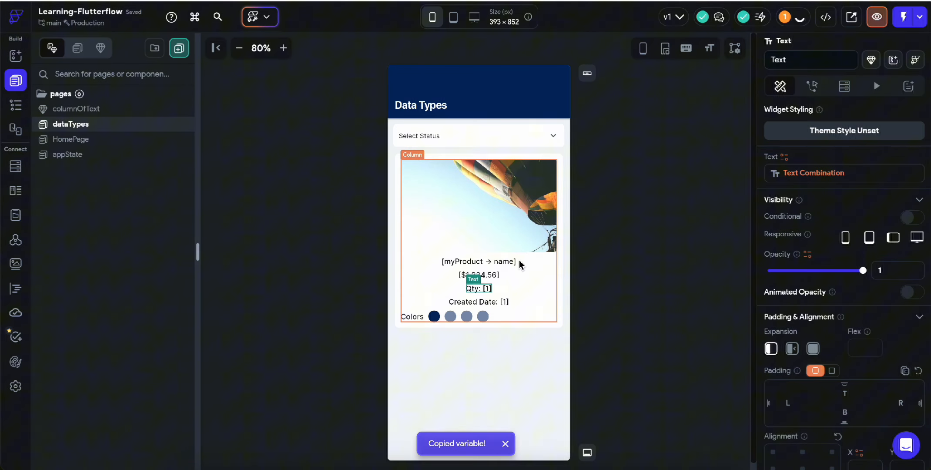
left_click(491, 274)
left_click(785, 156)
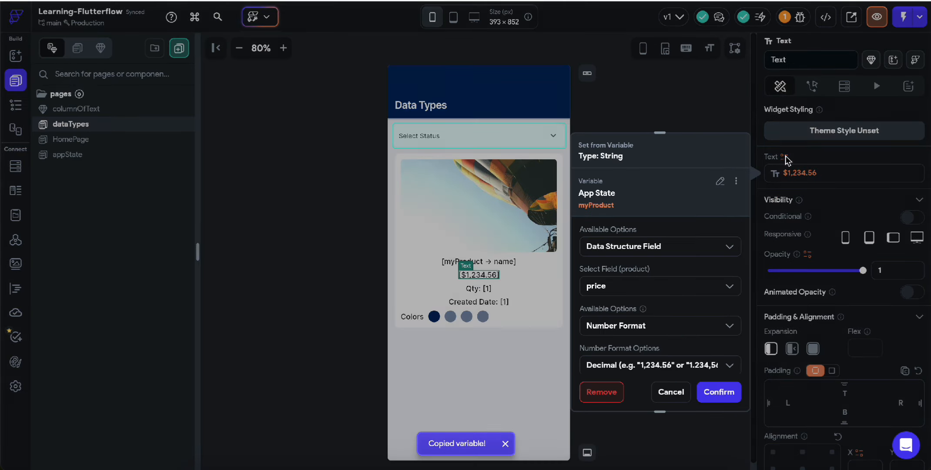
scroll(745, 186, "down", 5)
scroll(679, 203, "up", 5)
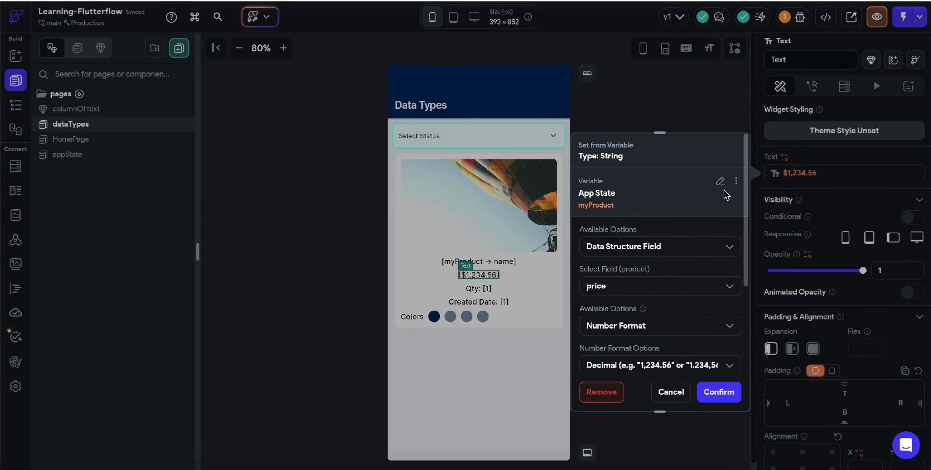
left_click(736, 181)
left_click(713, 225)
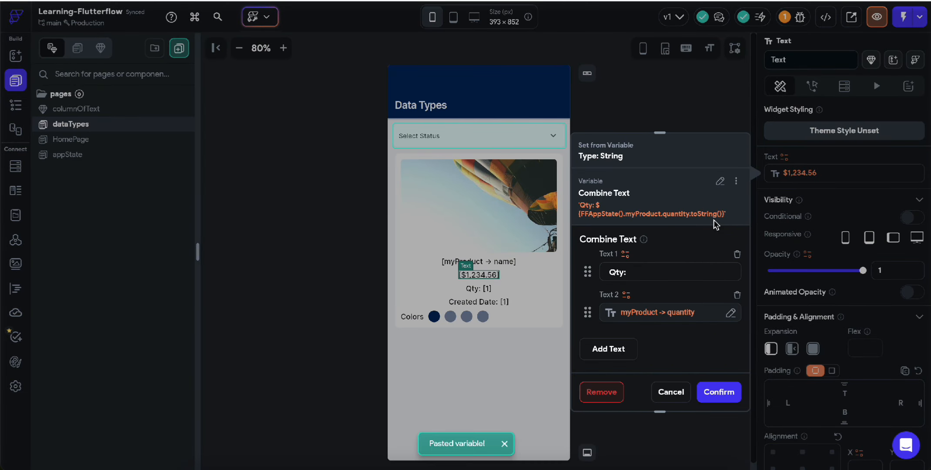
Switch the second text of the price text's combination to the myProduct price field.
left_click(652, 314)
left_click(478, 341)
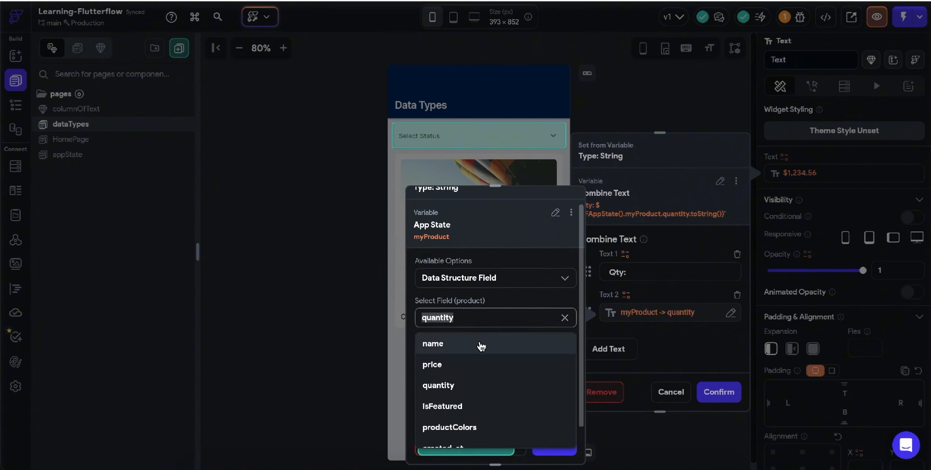
left_click(478, 365)
Format the combination's price value as a Decimal number with the Automatic decimal type, displayed as currency with the $ symbol.
left_click(492, 357)
left_click(491, 348)
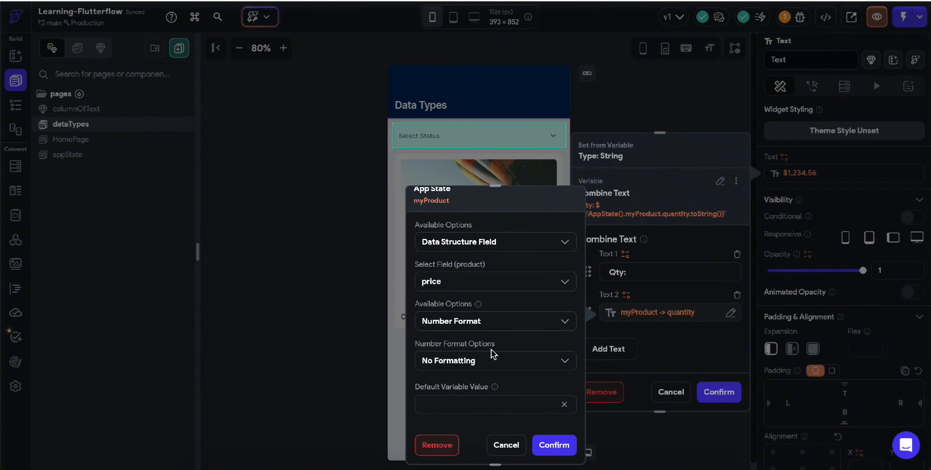
left_click(492, 358)
left_click(493, 368)
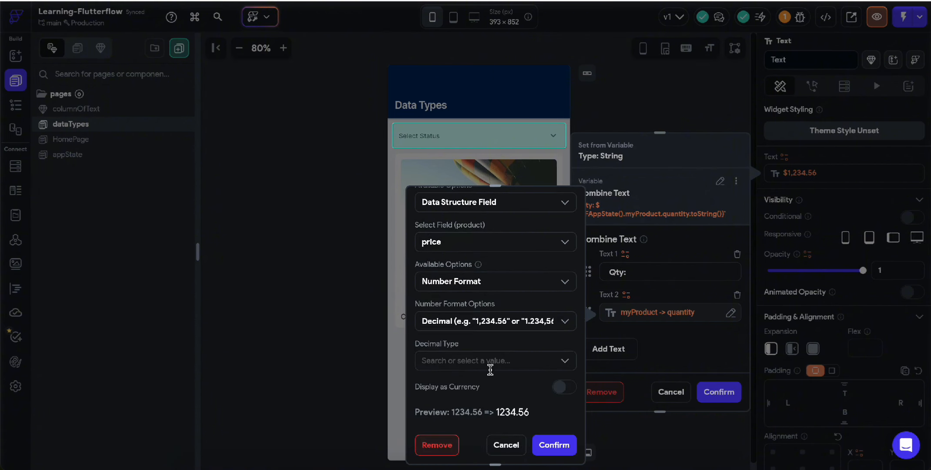
left_click(491, 361)
left_click(480, 346)
left_click(564, 343)
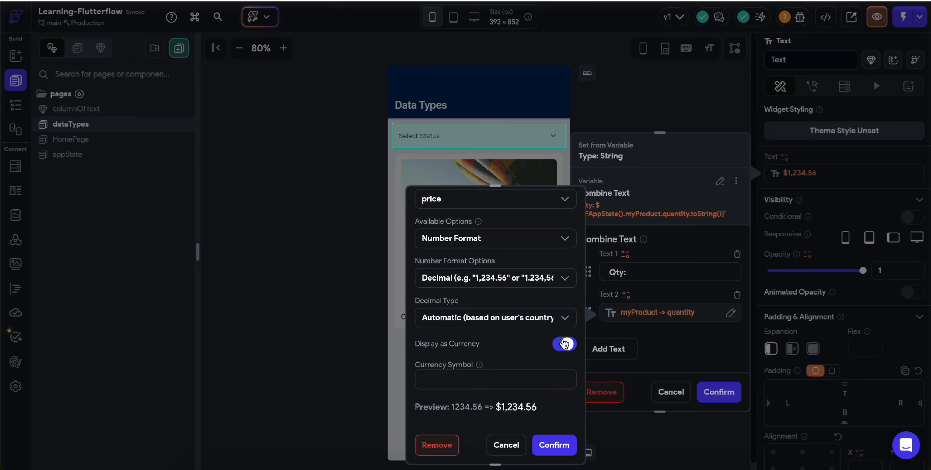
left_click(521, 354)
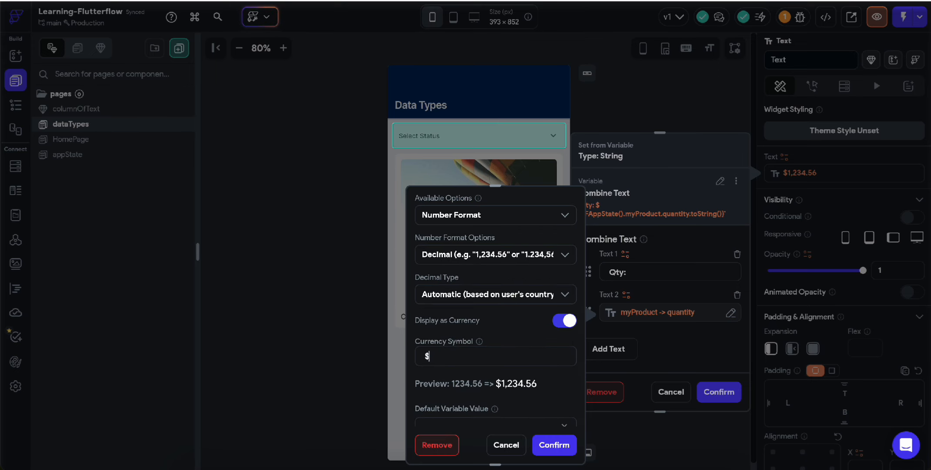
left_click(559, 445)
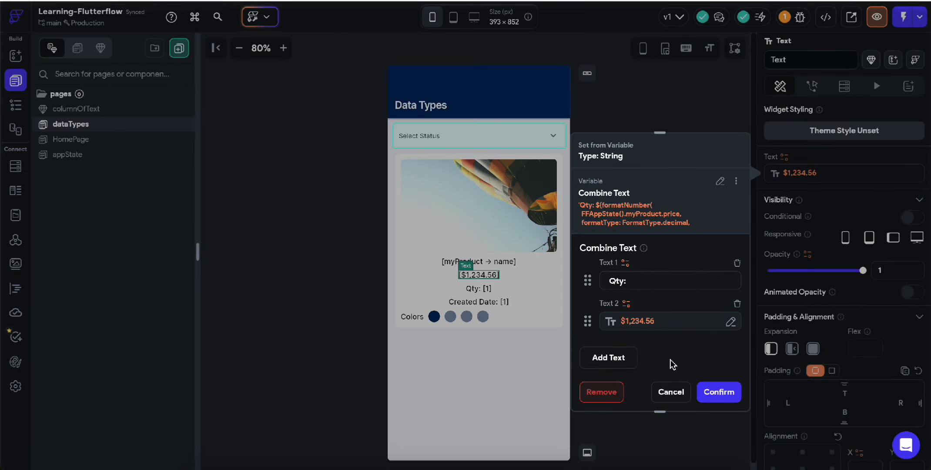
Confirm the price text's combined text variable.
left_click(721, 392)
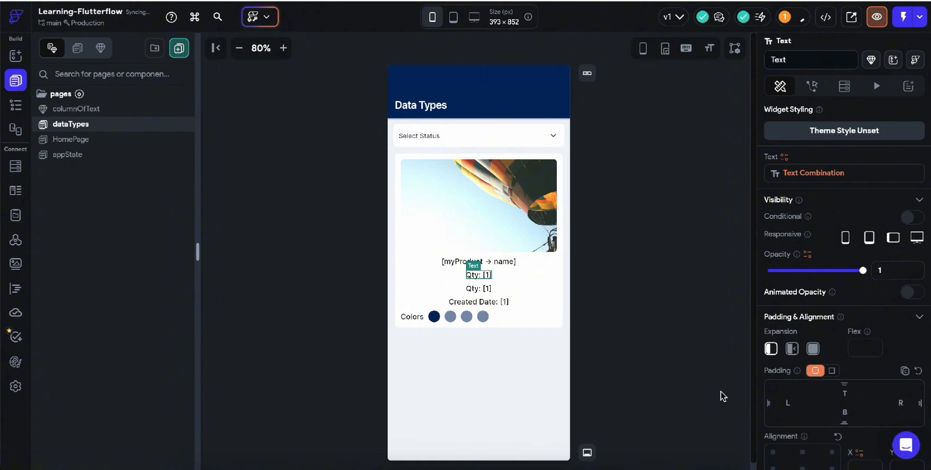
left_click(531, 314)
scroll(857, 333, "down", 5)
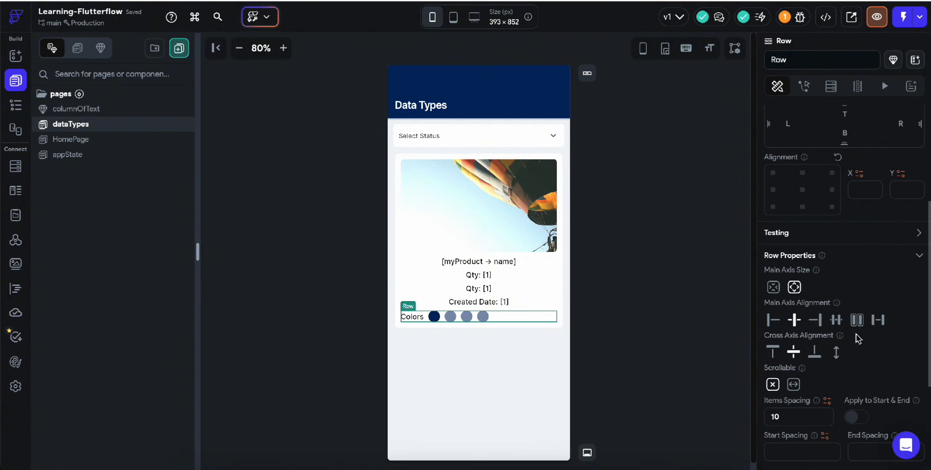
scroll(825, 412, "down", 1)
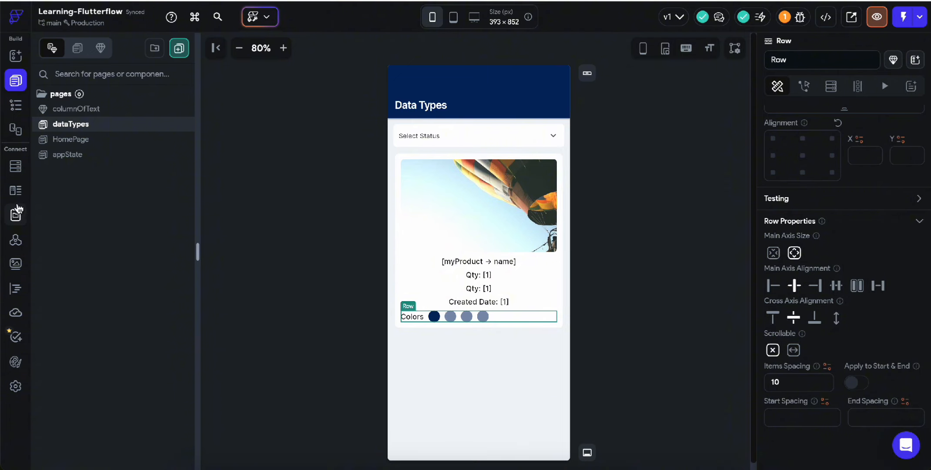
In the app state, set myProduct's default name to Cocomo, price to 10 and quantity to 1200, and enable isFeatured.
left_click(20, 214)
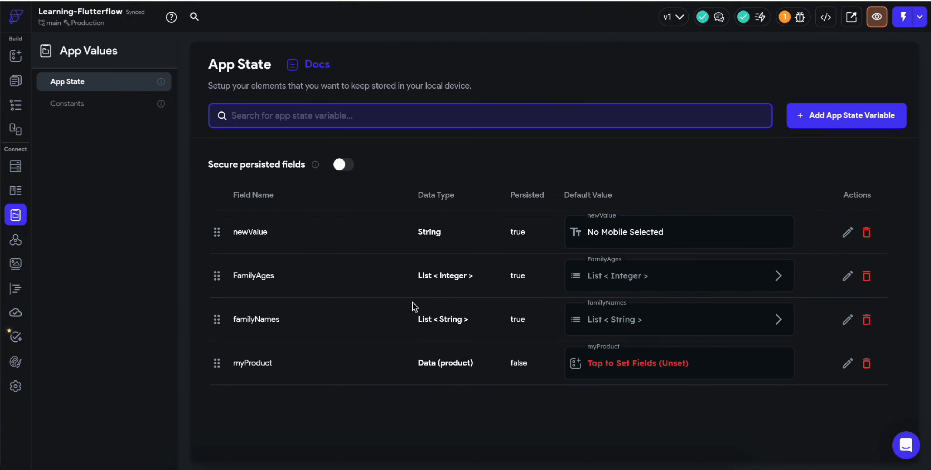
left_click(642, 373)
left_click(340, 84)
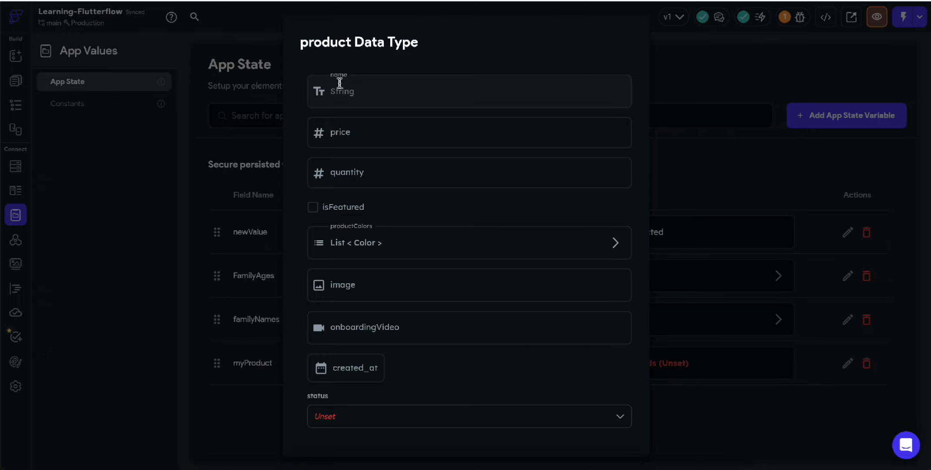
type("Cocomo")
left_click(370, 137)
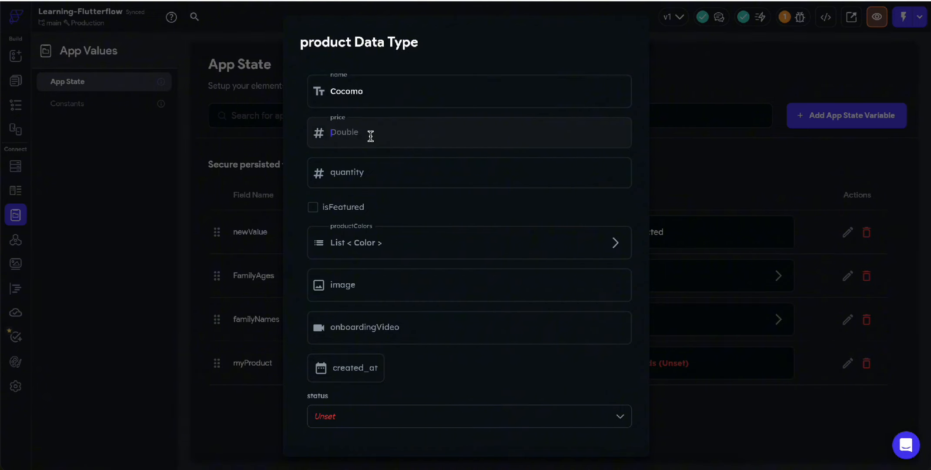
type("10")
left_click(382, 174)
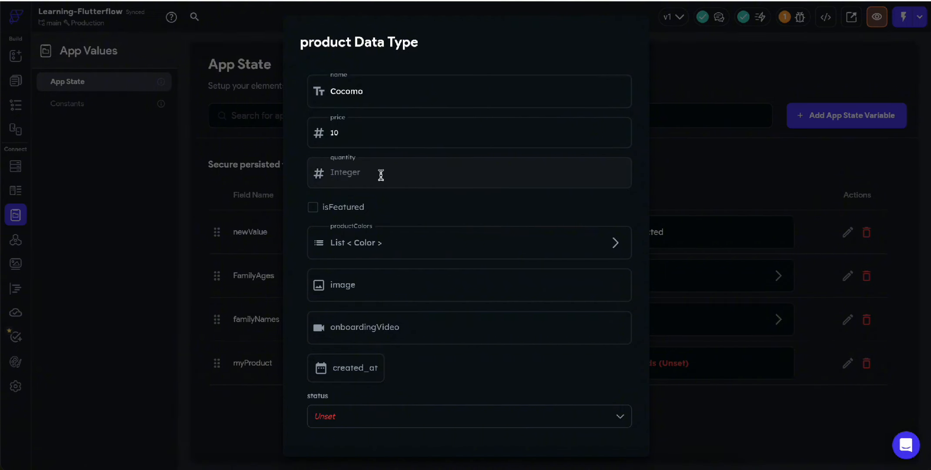
type("1200")
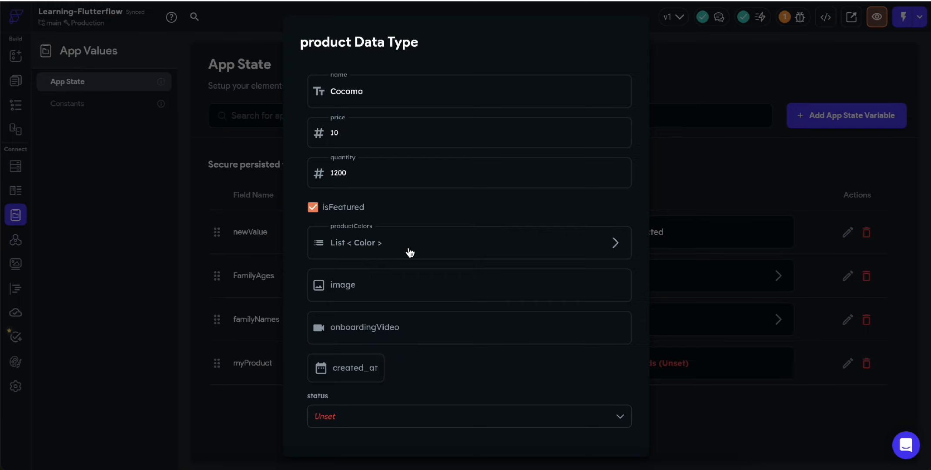
Add a first item to myProduct's productColors list and change the product name to Pen.
left_click(357, 243)
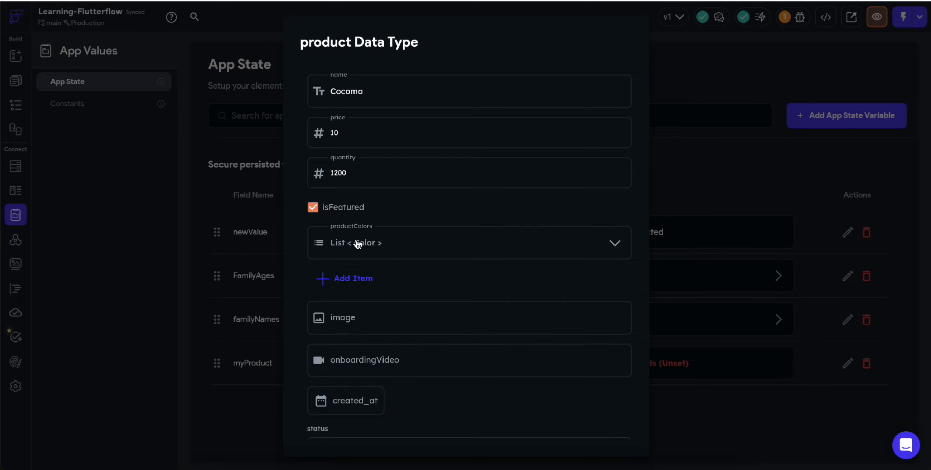
left_click(359, 279)
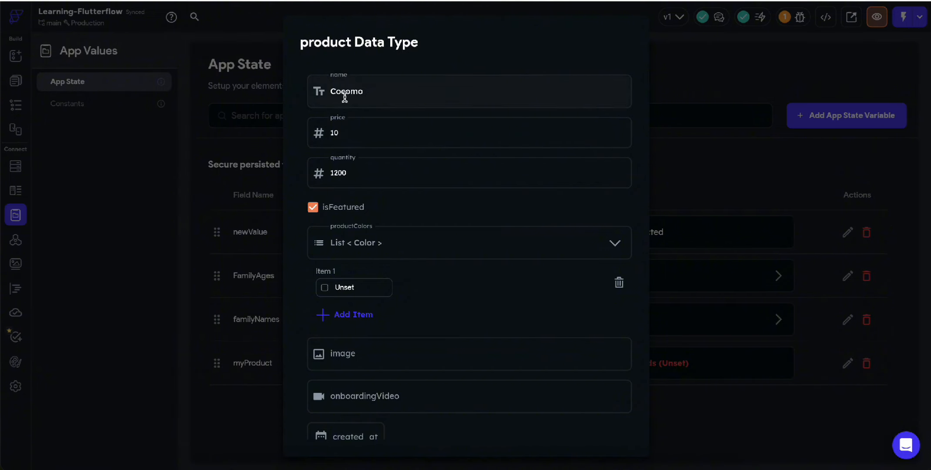
double_click(345, 94)
type("Pen")
Set the first product color to the Error theme color and add a second item set to Primary Text.
left_click(333, 288)
scroll(214, 421, "down", 3)
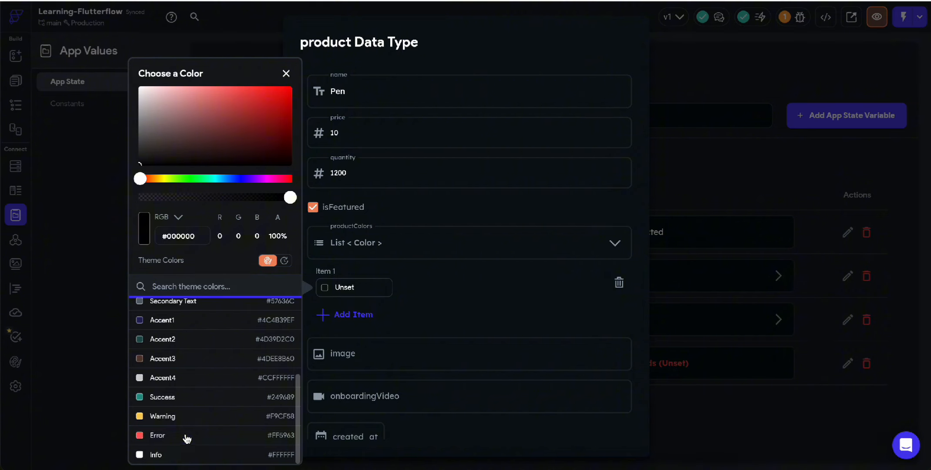
left_click(185, 436)
left_click(348, 317)
left_click(348, 315)
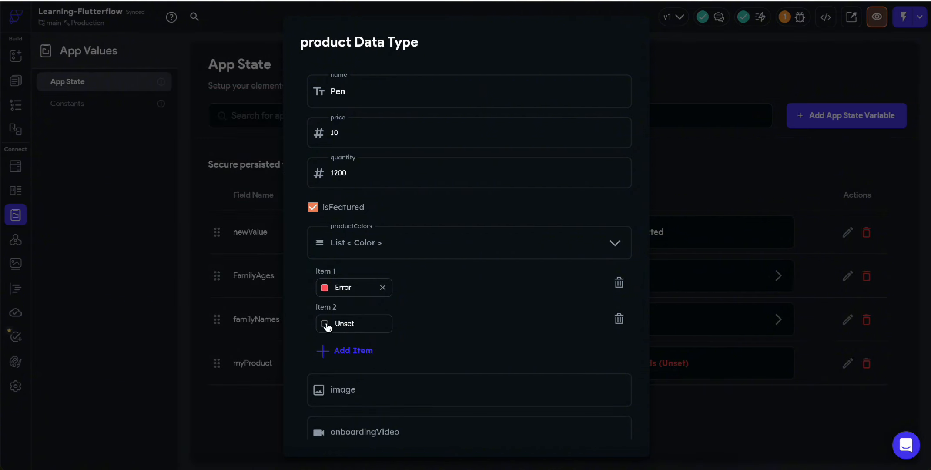
left_click(327, 327)
scroll(176, 369, "down", 1)
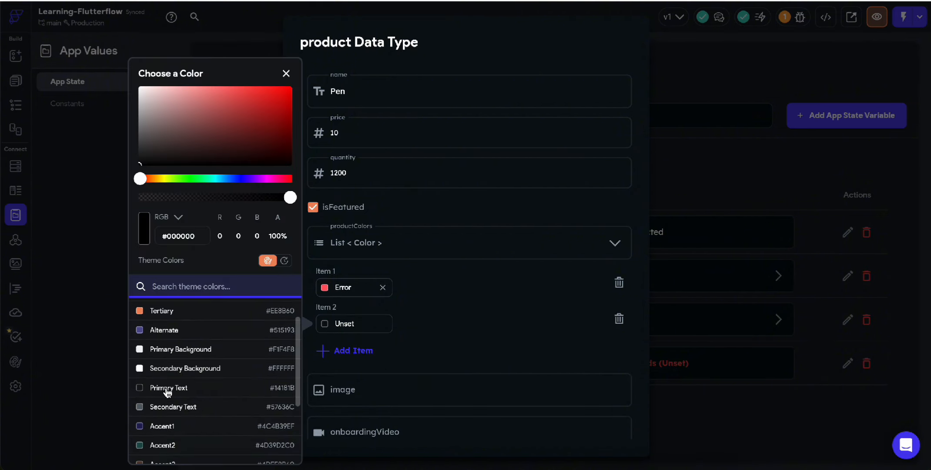
left_click(168, 391)
left_click(400, 345)
Add a third item to productColors and set it to the bright blue #00acff.
left_click(324, 350)
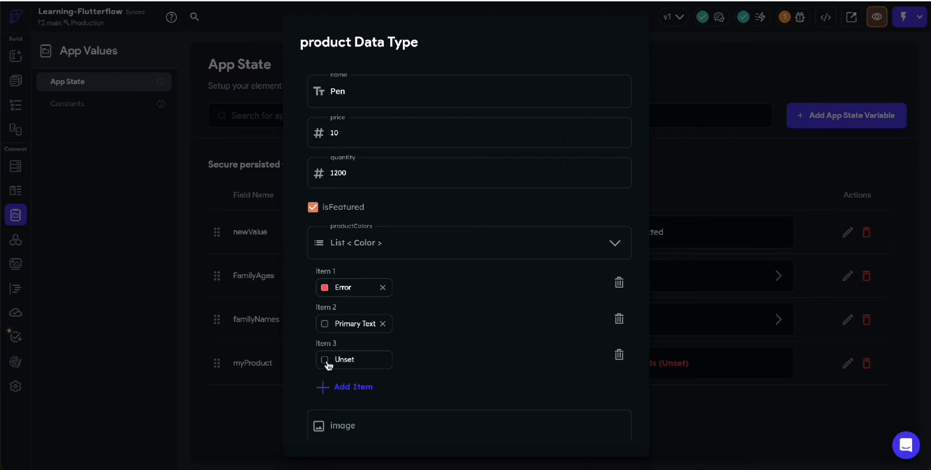
left_click(328, 364)
scroll(210, 374, "down", 2)
scroll(211, 374, "up", 2)
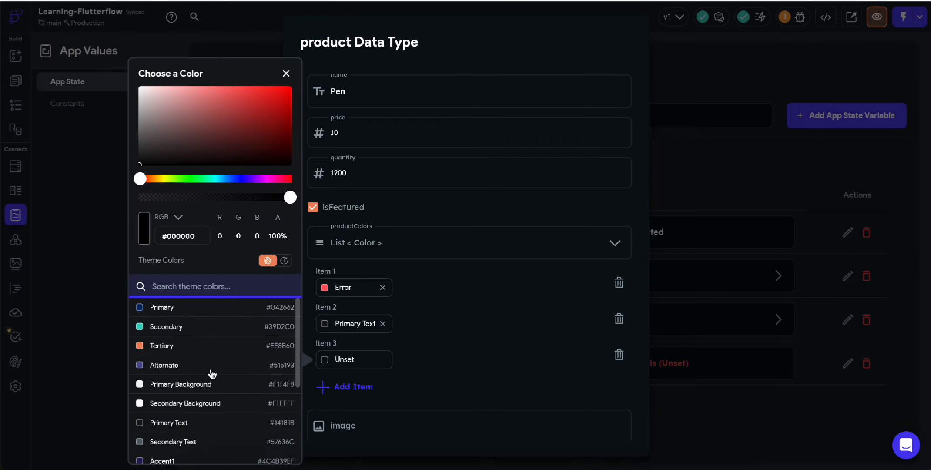
left_click(221, 178)
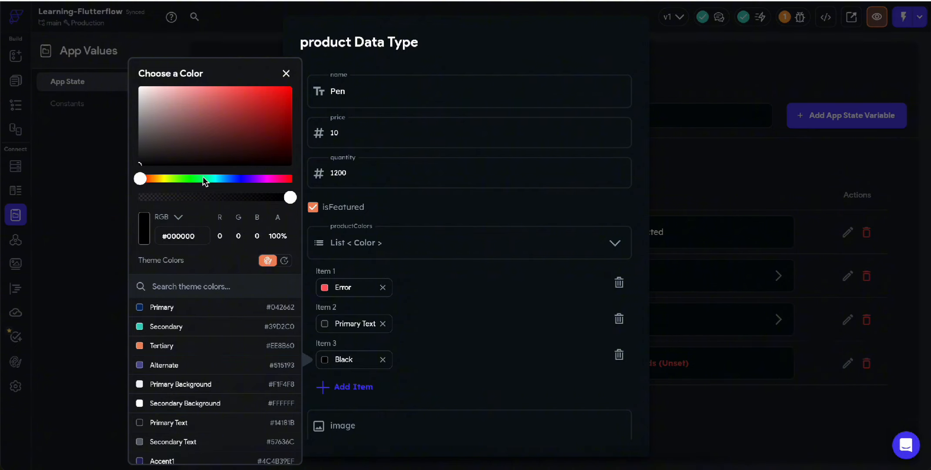
left_click(186, 309)
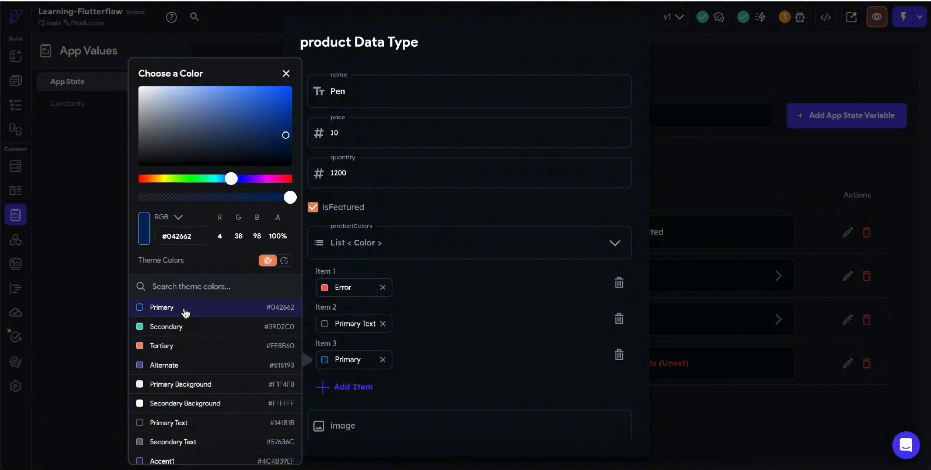
mouse_move(233, 181)
left_mouse_down()
mouse_move(216, 180)
mouse_move(223, 182)
left_mouse_up()
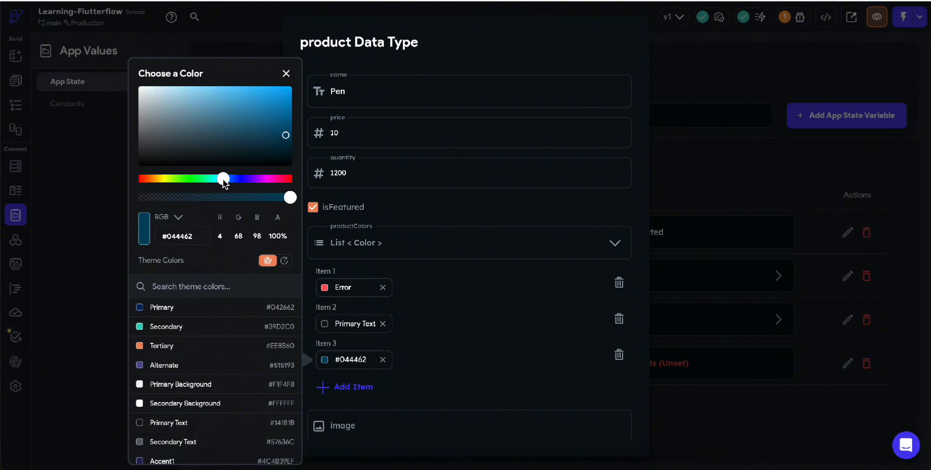
left_click_drag(281, 106, 289, 87)
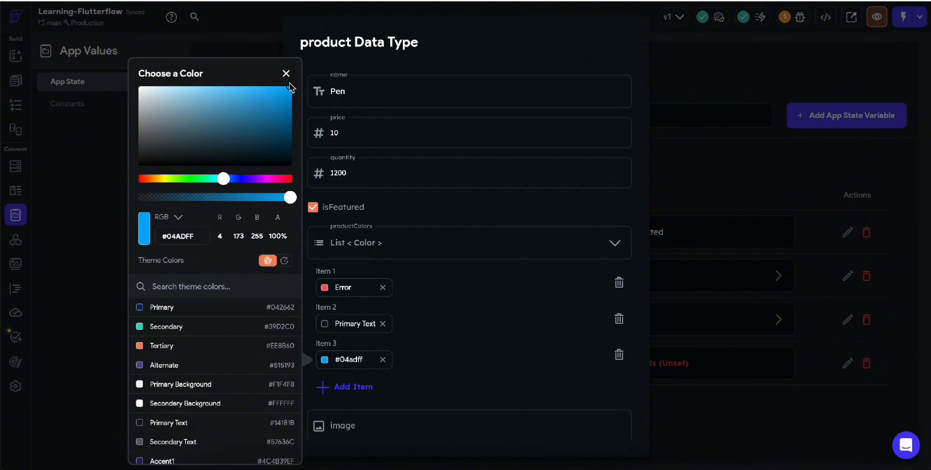
left_click(478, 356)
Add a fourth item to productColors and set it to the Success theme color.
scroll(439, 347, "down", 2)
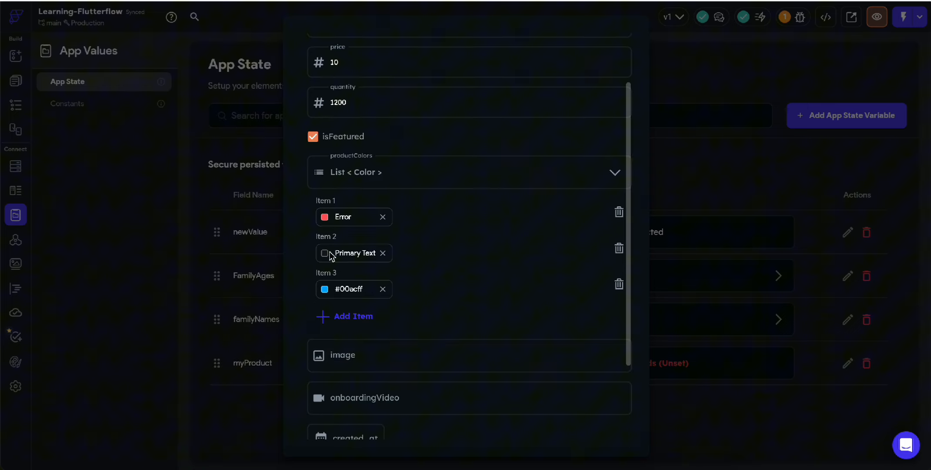
left_click(349, 319)
left_click(326, 326)
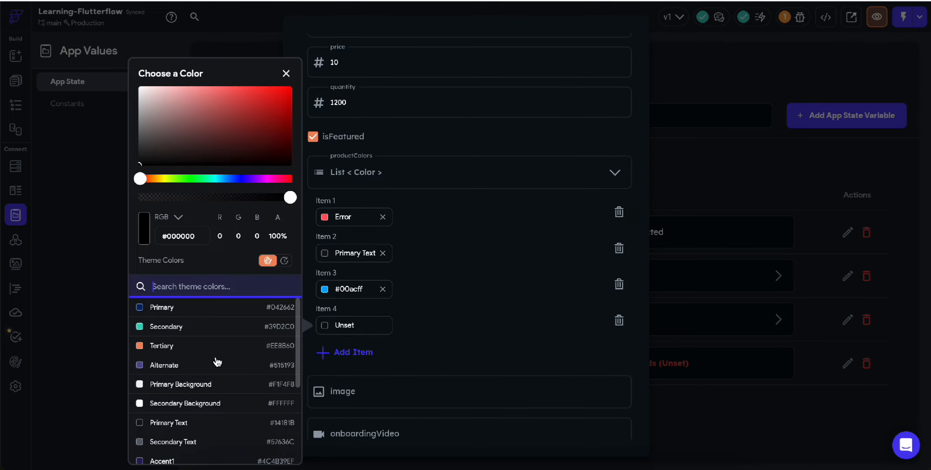
scroll(204, 426, "down", 1)
scroll(203, 426, "down", 3)
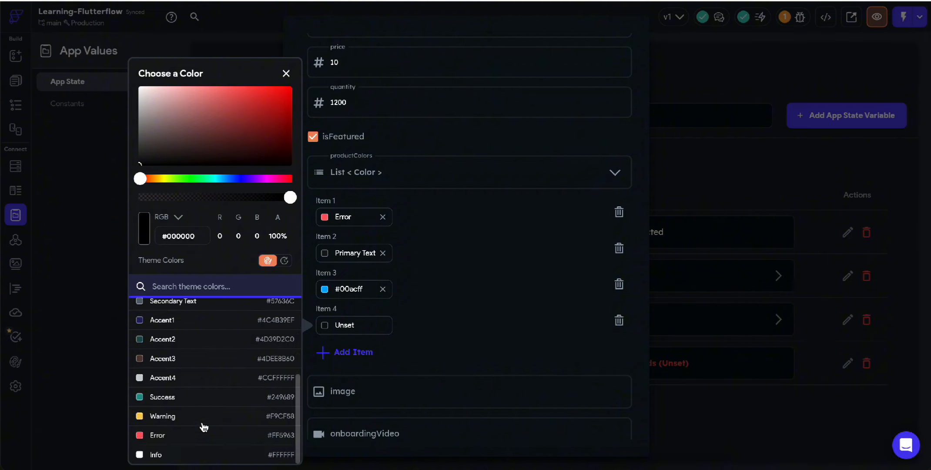
left_click(175, 395)
left_click(512, 338)
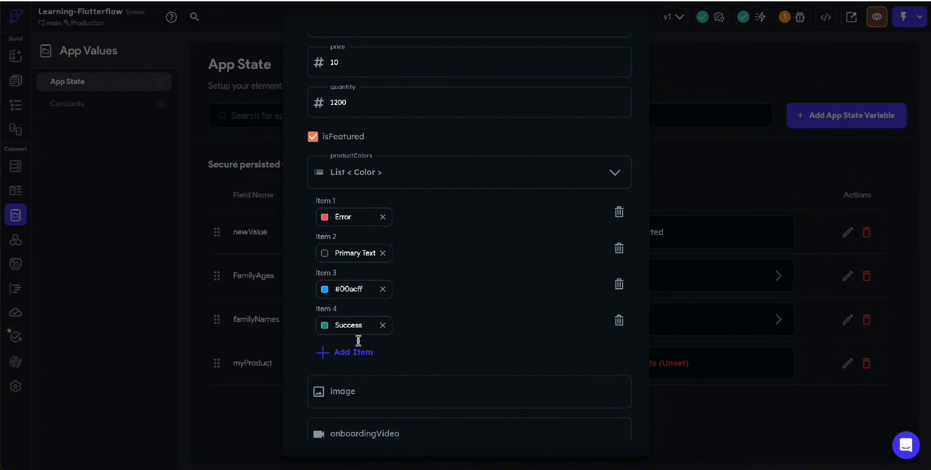
Set the product's created_at default to 11/27/2024 7:53 PM, leaving onboardingVideo empty.
scroll(441, 349, "down", 3)
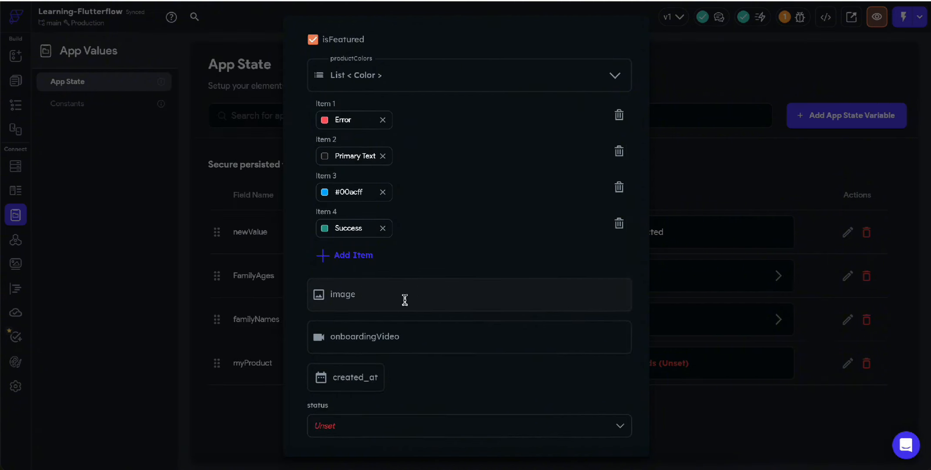
scroll(401, 297, "down", 1)
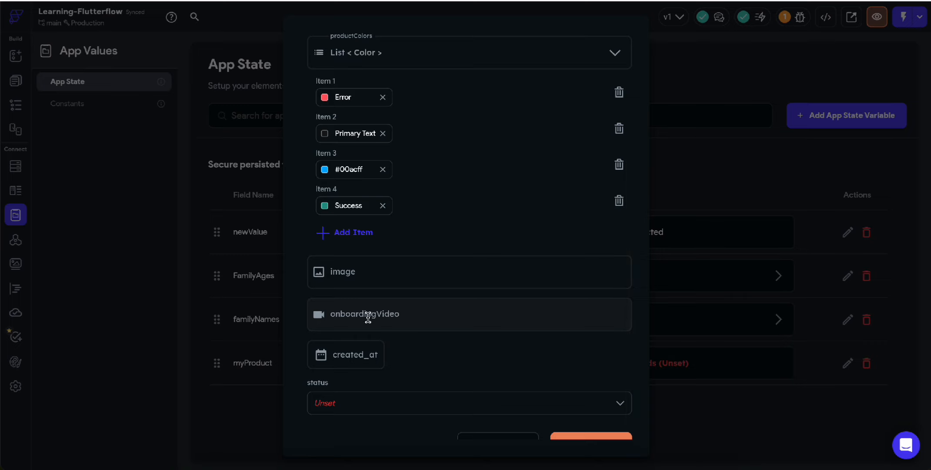
left_click(396, 315)
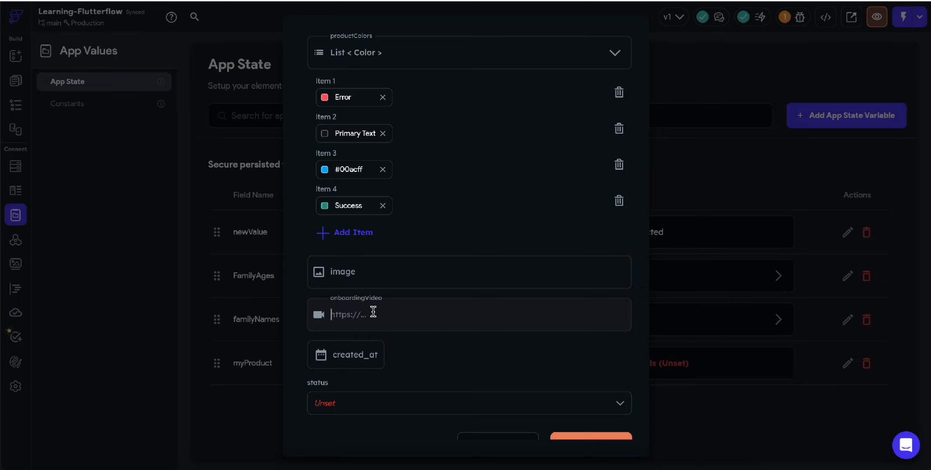
left_click(439, 234)
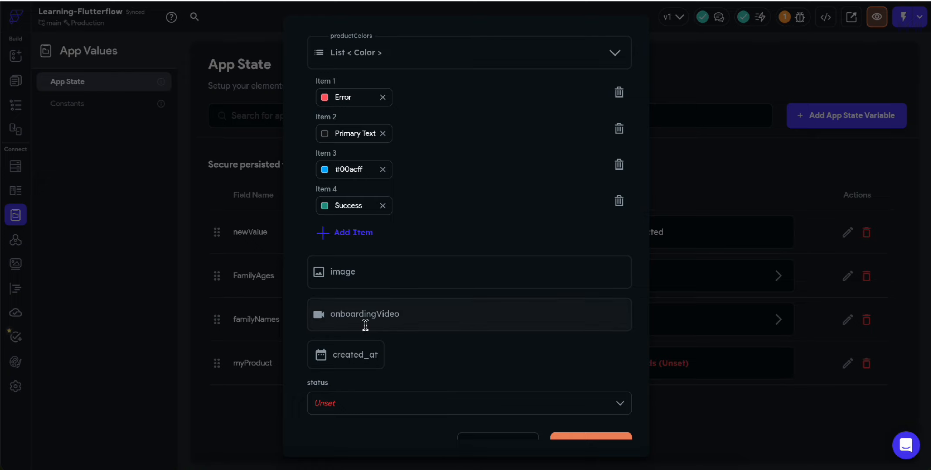
left_click(351, 356)
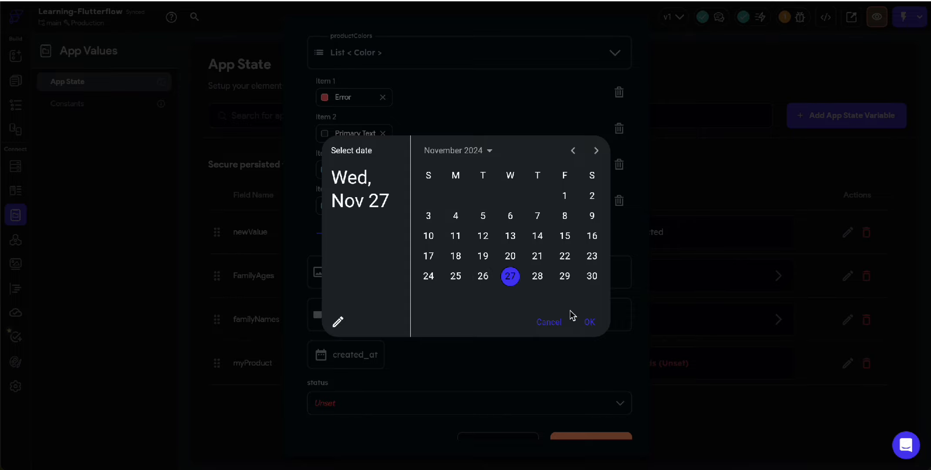
left_click(588, 321)
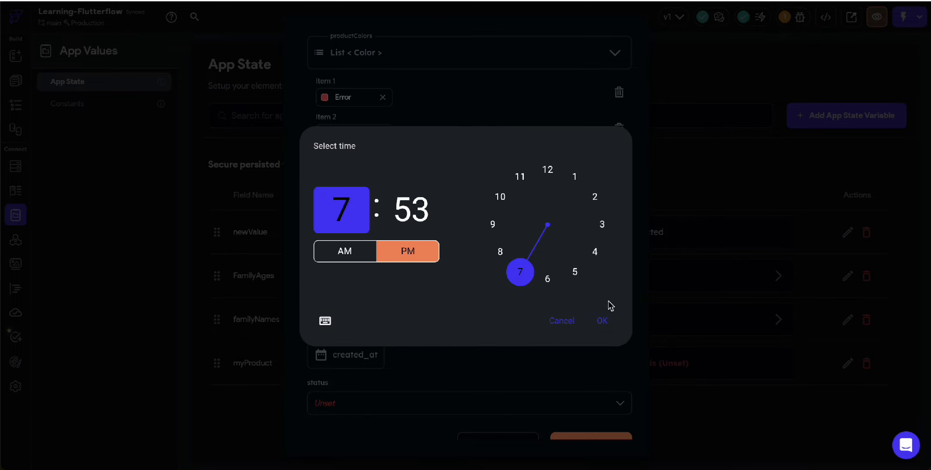
left_click(602, 322)
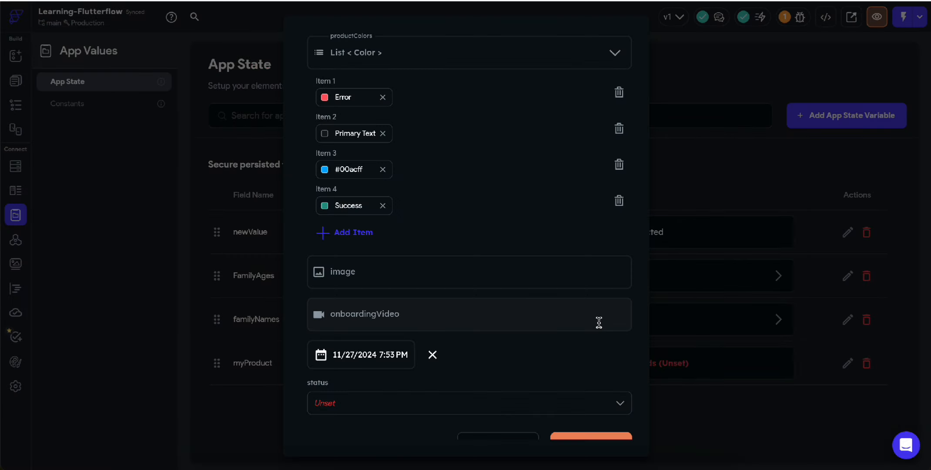
Set the product's default status to Active.
left_click(335, 403)
scroll(535, 369, "down", 1)
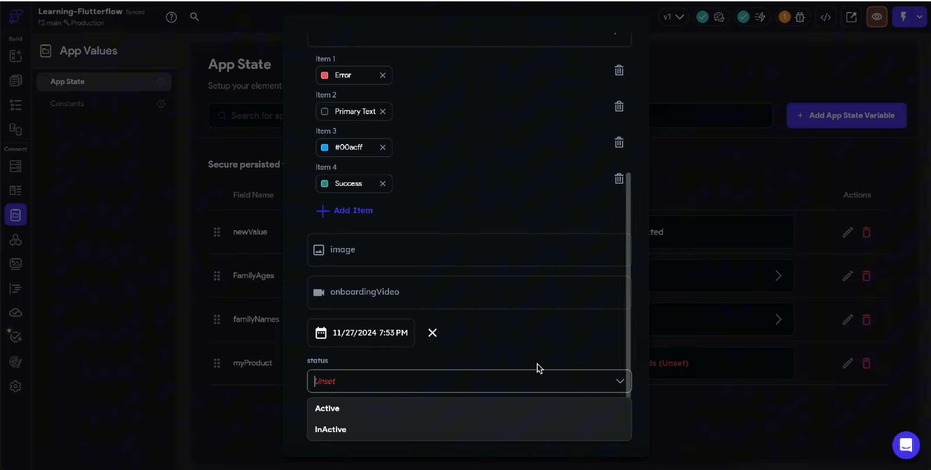
left_click(411, 409)
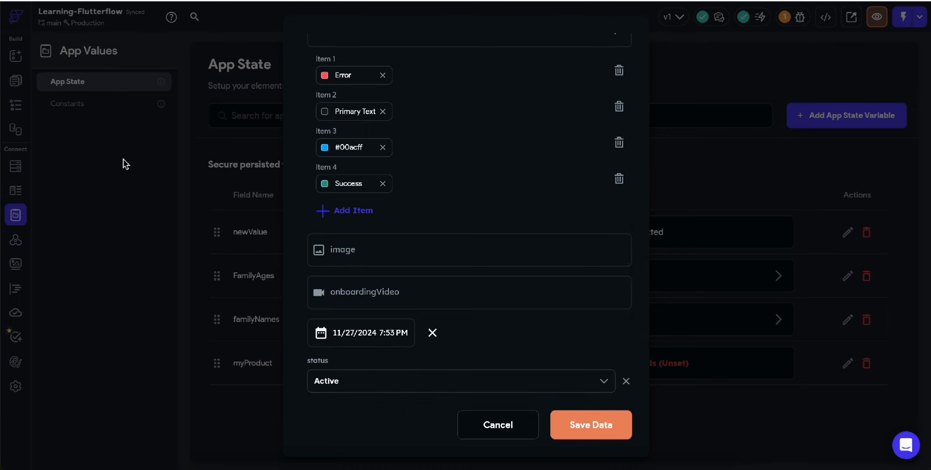
Search Google for "pen image" in a new browser tab to find a picture for the product's image field.
left_click(389, 249)
key("super+t")
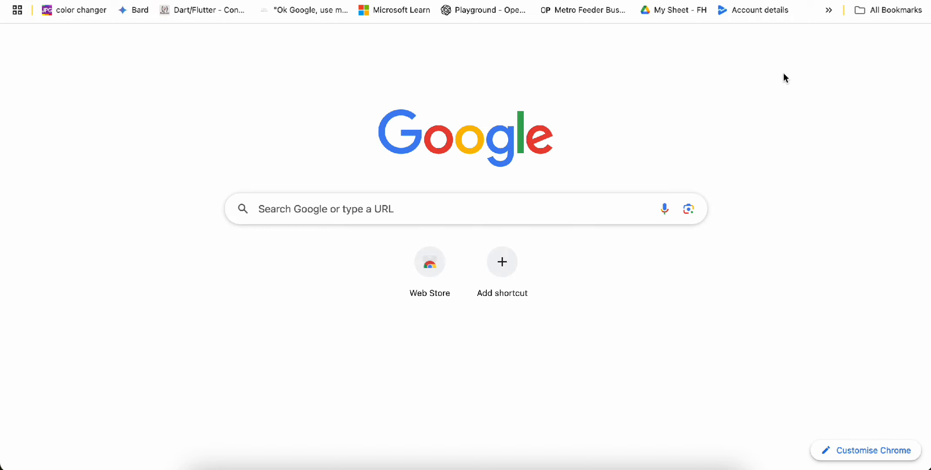
type("pen image")
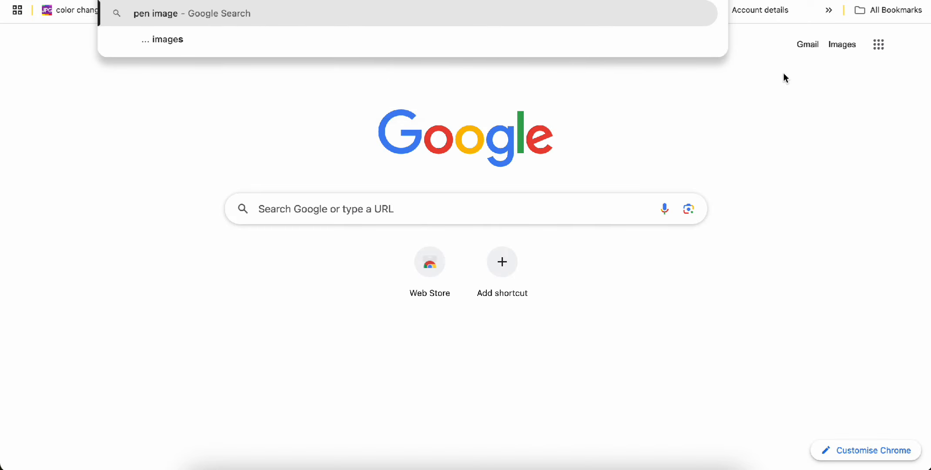
key("Return")
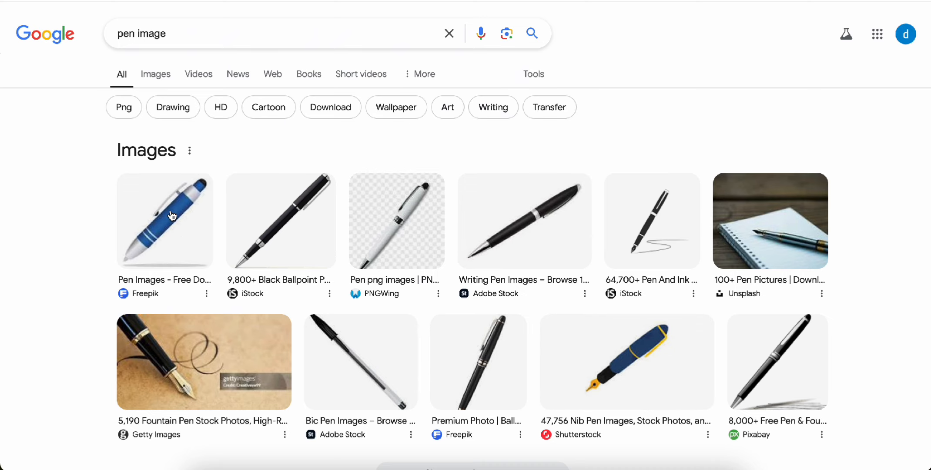
Use the image address of the blue Freepik pen as the product's default image and save the product data.
left_click(183, 224)
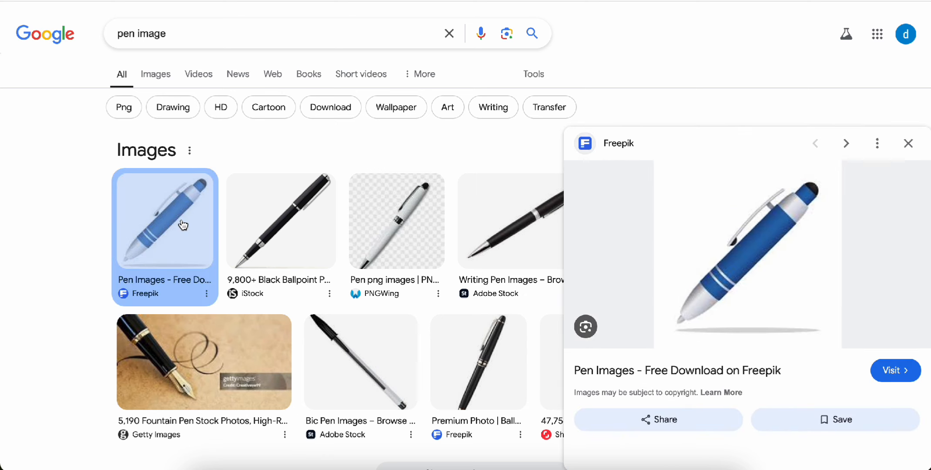
right_click(700, 286)
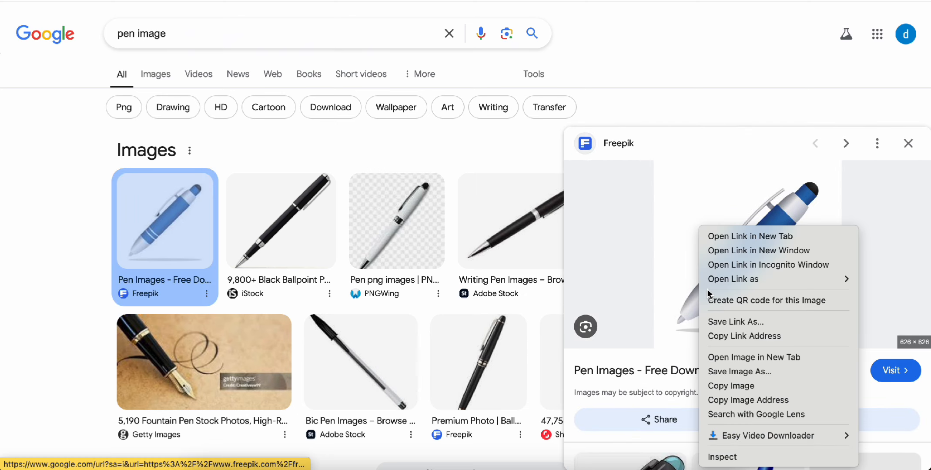
left_click(745, 400)
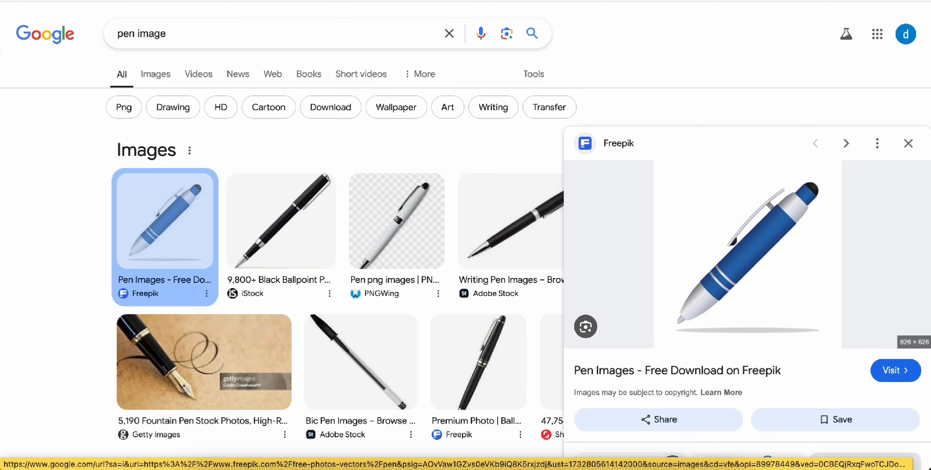
key("ctrl+Tab")
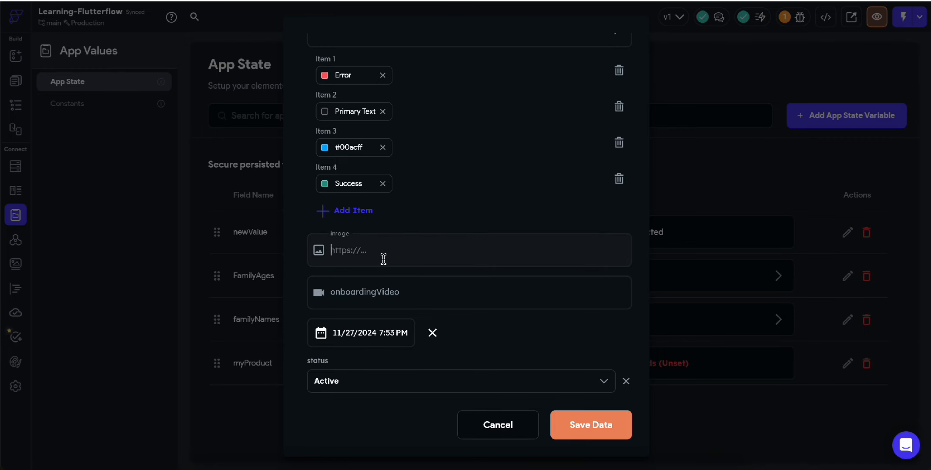
key("ctrl+v")
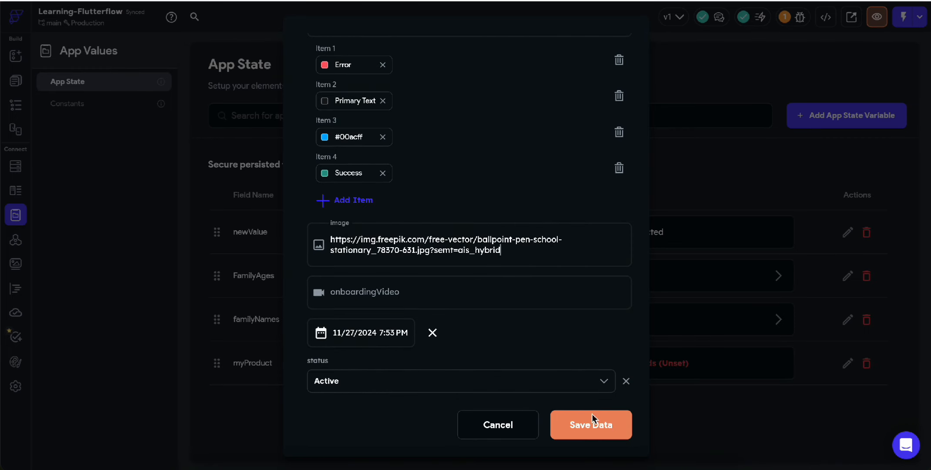
left_click(592, 418)
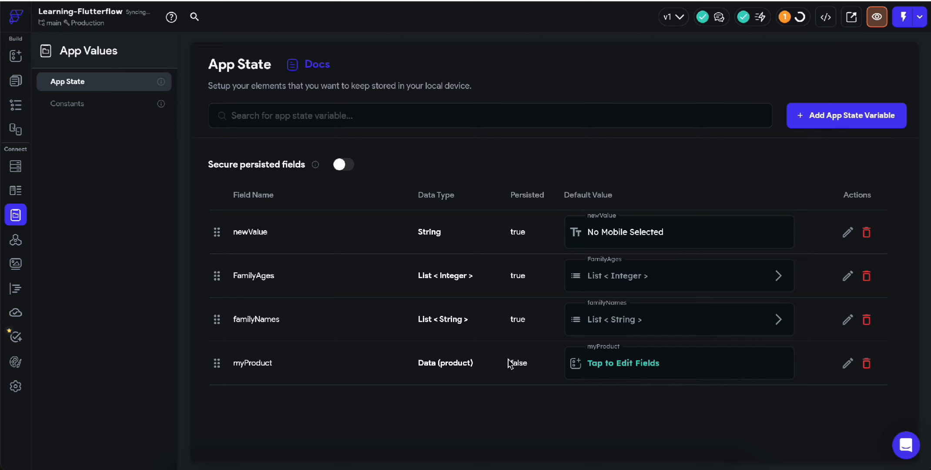
Duplicate the Colors row on the dataTypes page and reduce the copy to a single text reading Status.
left_click(15, 80)
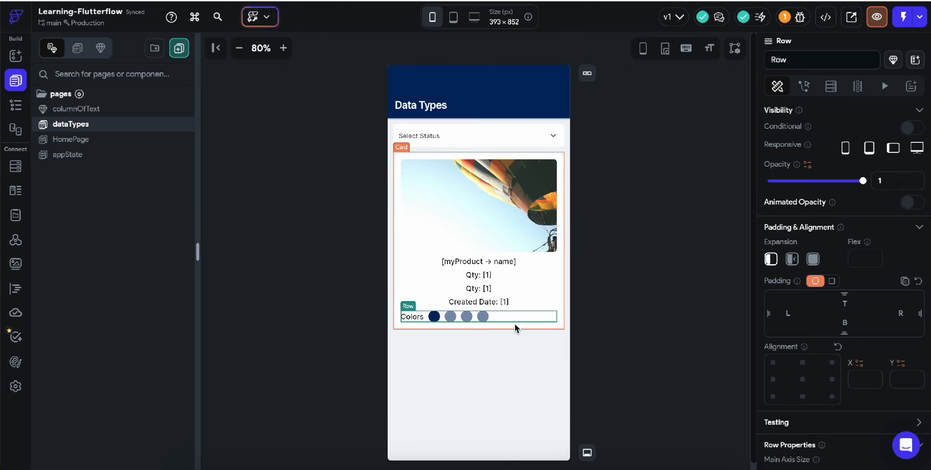
left_click(408, 308)
key("ctrl+d")
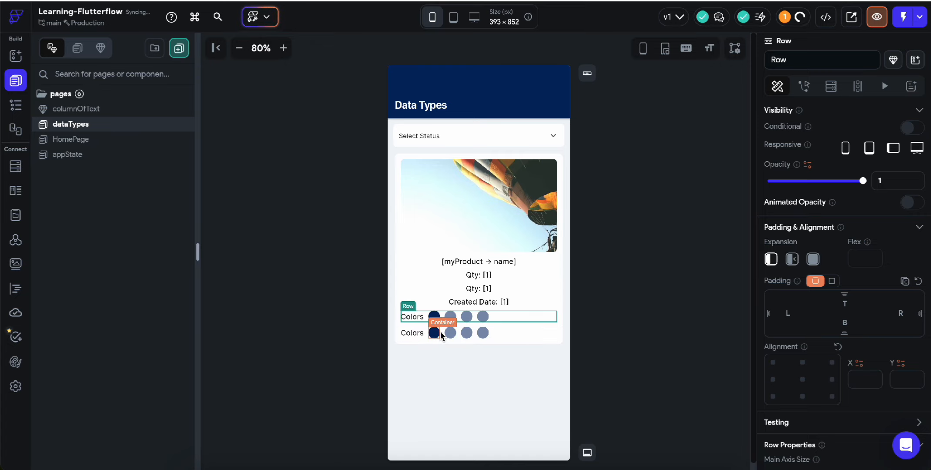
left_click(460, 330)
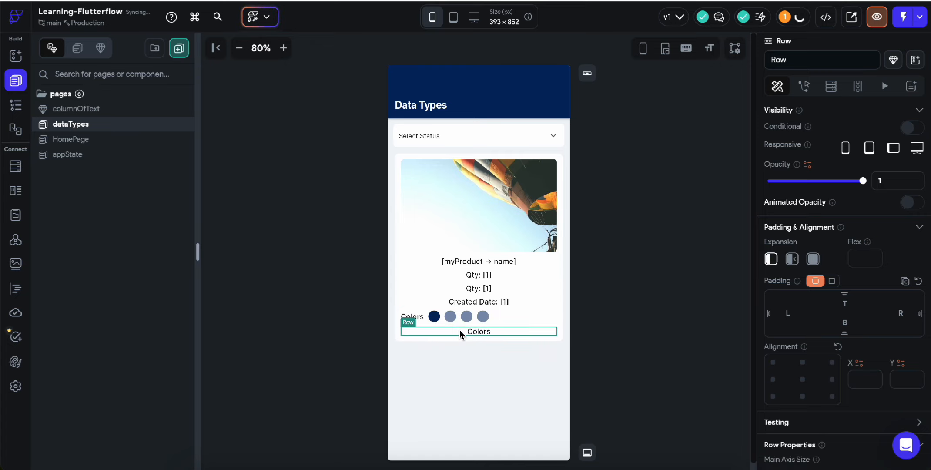
left_click(481, 333)
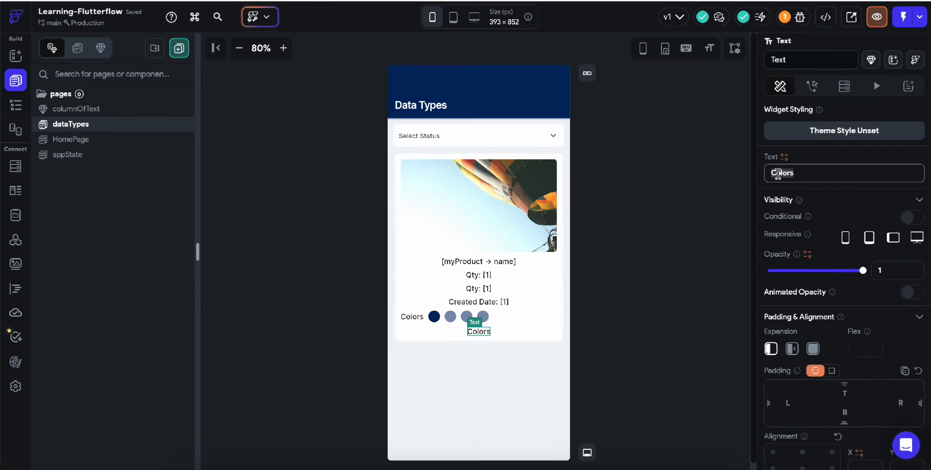
type("Status")
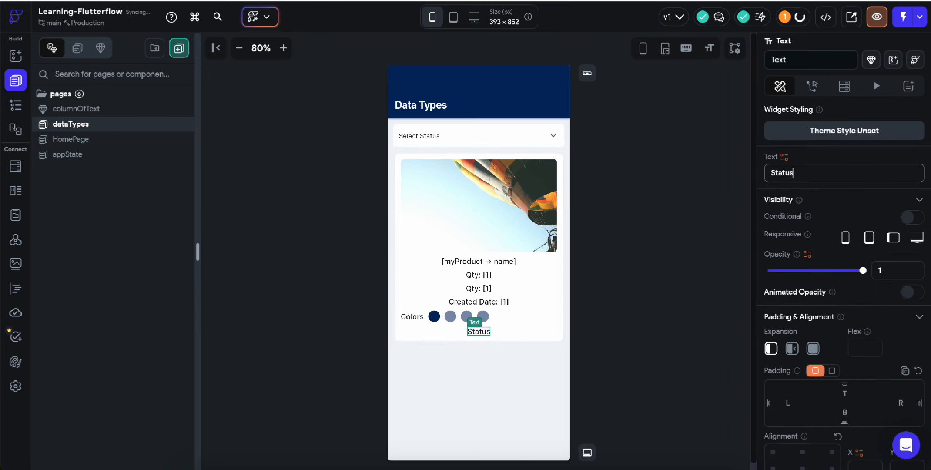
Insert a Container into the Status row beside its label.
left_click(524, 329)
right_click(525, 329)
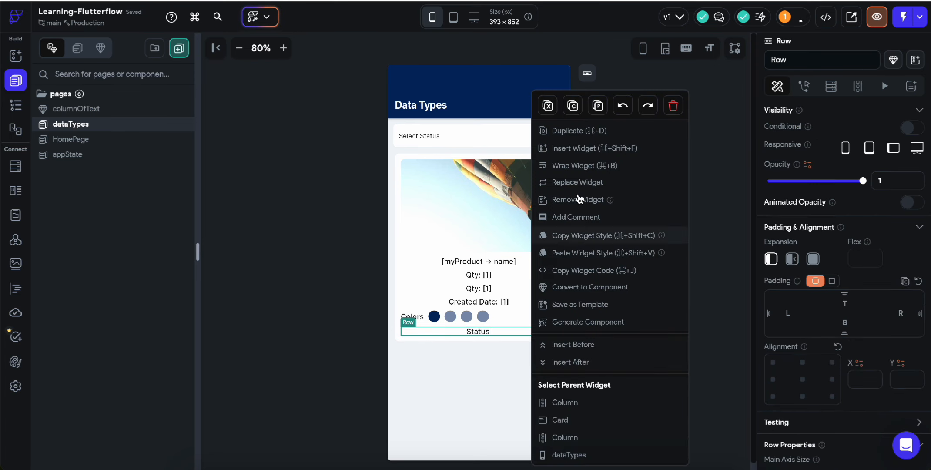
left_click(594, 149)
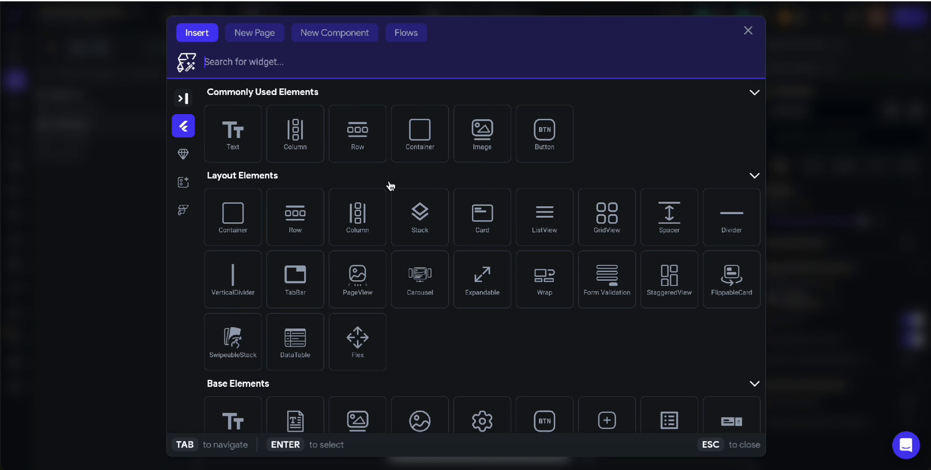
left_click(431, 139)
Set the status container's width to 120 px and its height to 40 px.
scroll(836, 346, "down", 3)
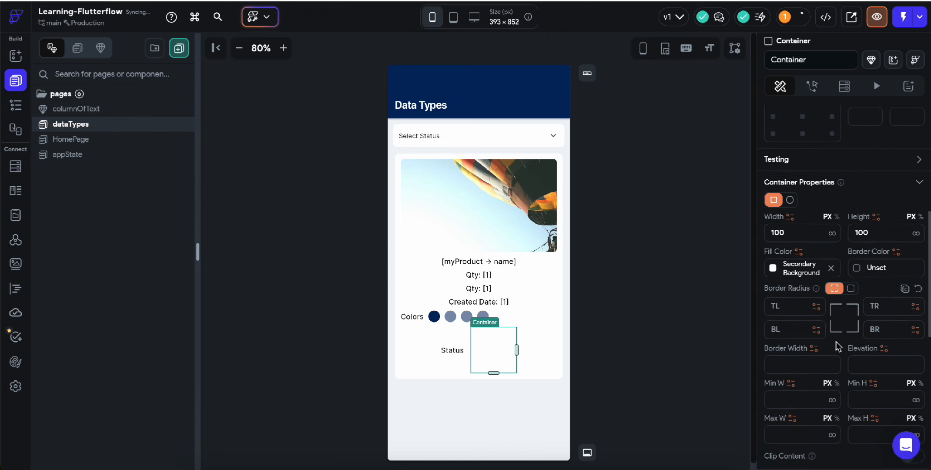
double_click(785, 231)
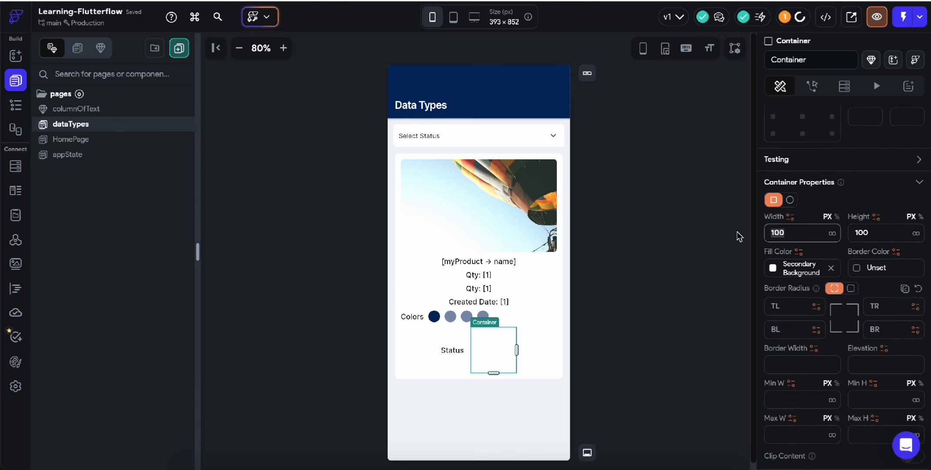
type("40")
key("BackSpace")
key("BackSpace")
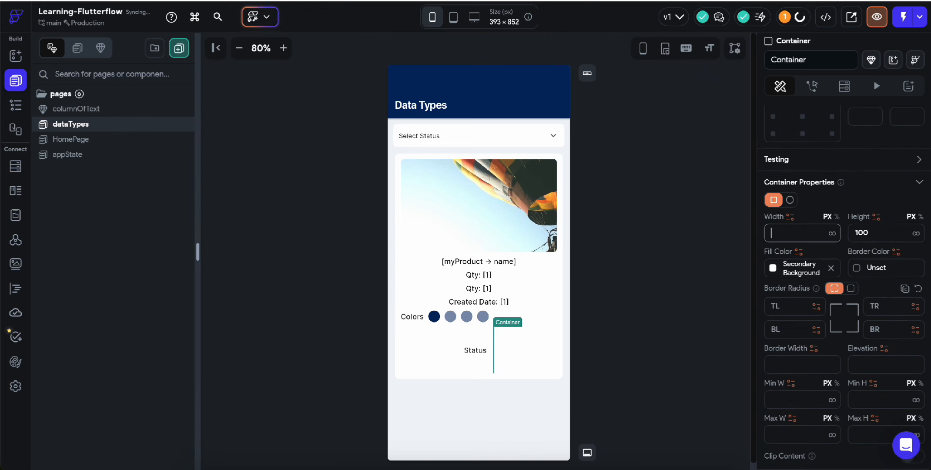
double_click(861, 240)
type("40")
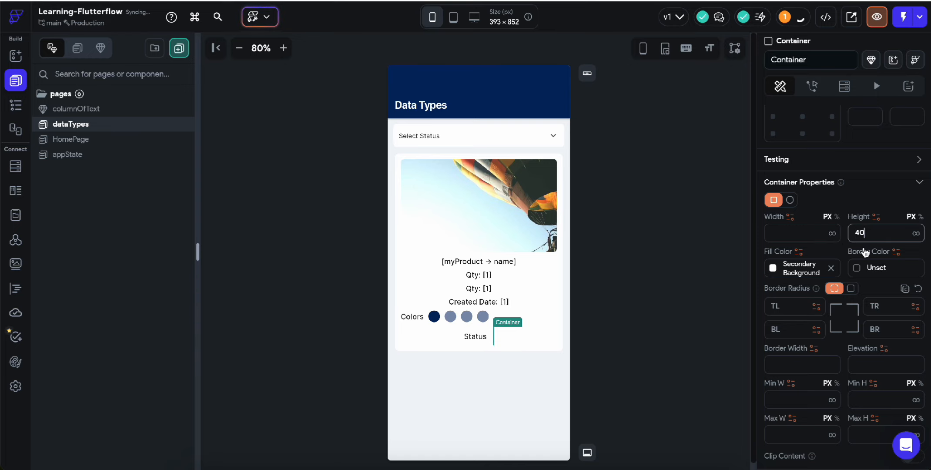
left_click(804, 234)
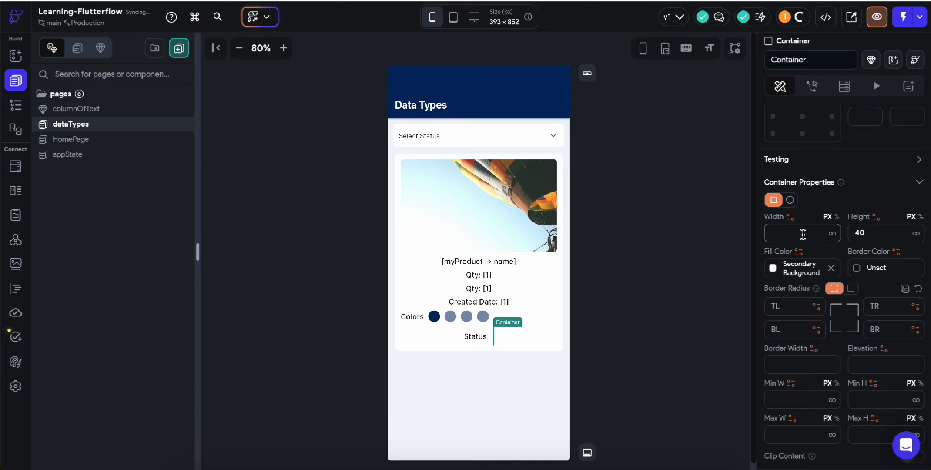
type("120")
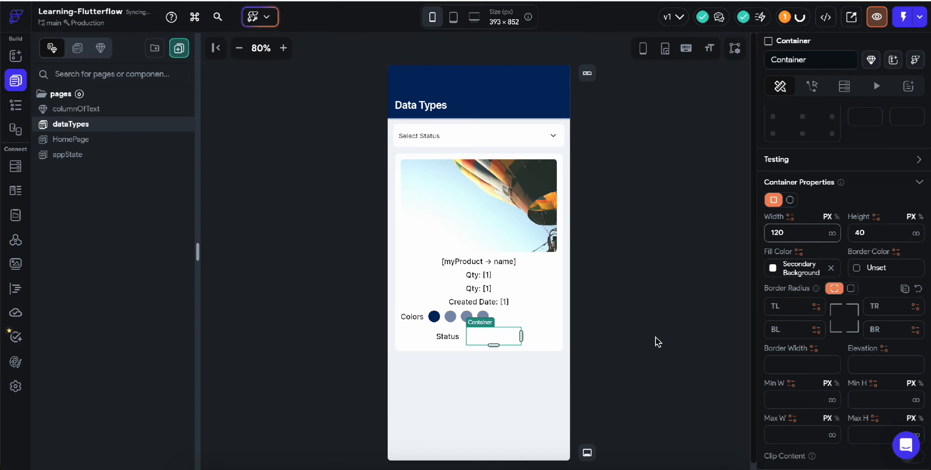
Give the status container a uniform border radius of 6 and the Primary theme color as fill.
left_click(851, 288)
left_click(885, 306)
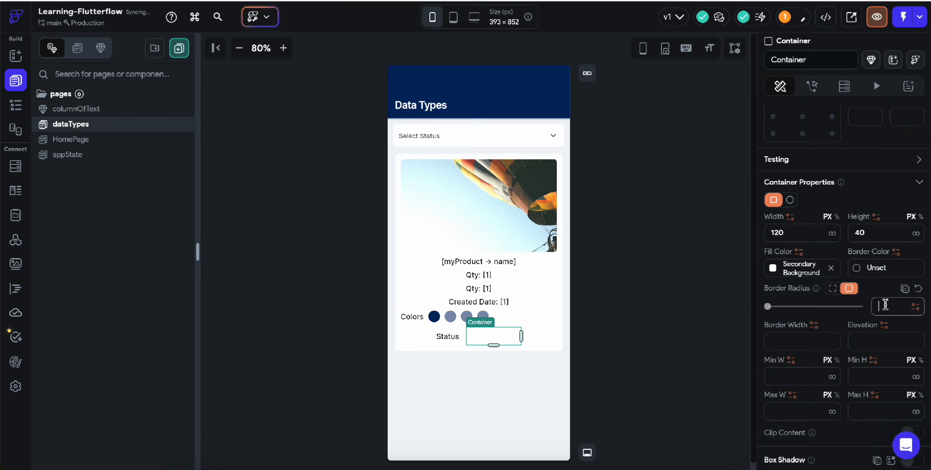
type("6")
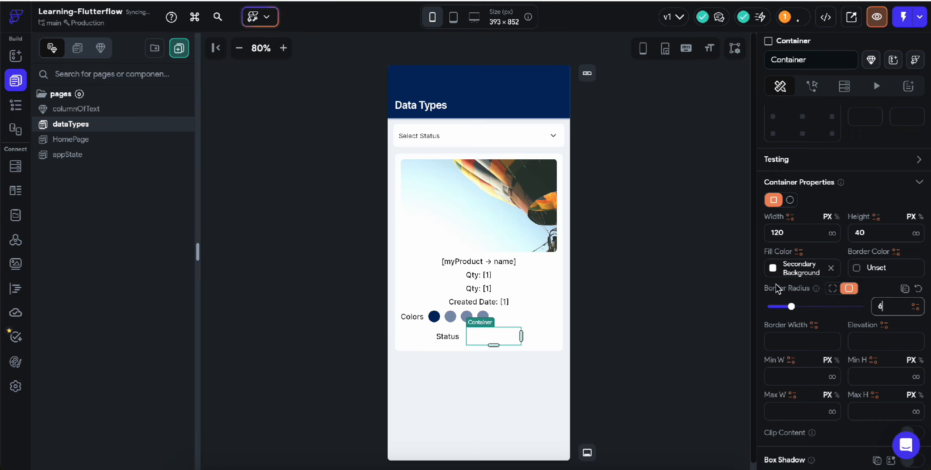
left_click(774, 267)
left_click(626, 306)
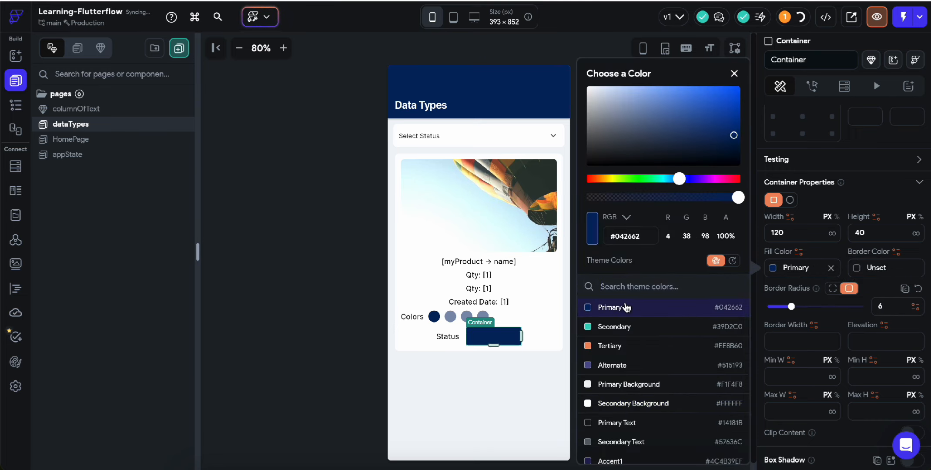
left_click(507, 384)
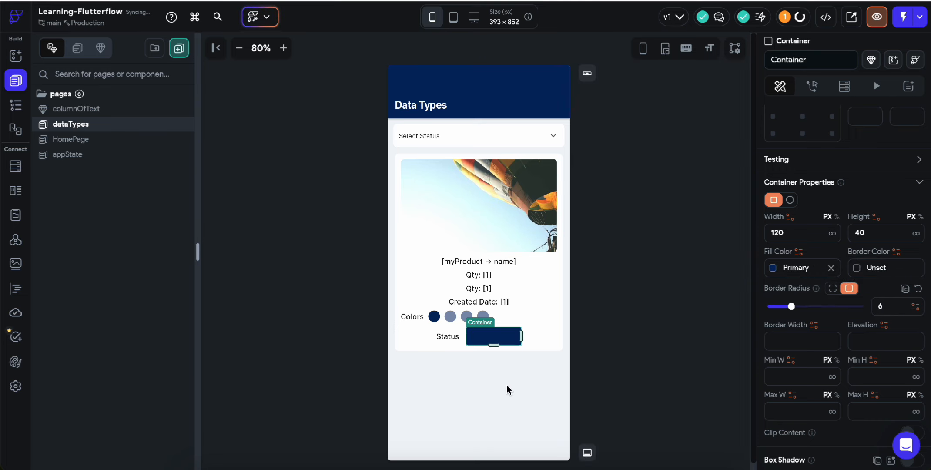
Set the status container's height to 35 px.
double_click(866, 232)
type("35")
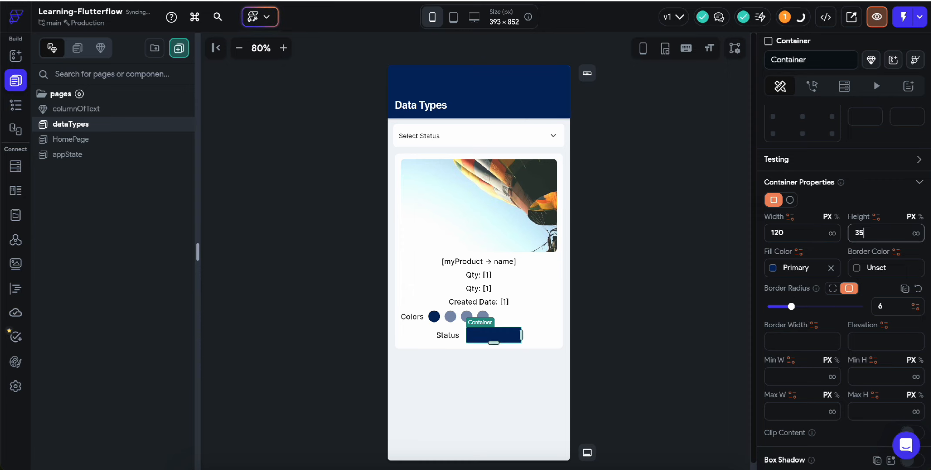
left_click(642, 349)
Copy the Status label and paste it inside the blue status container.
left_click(501, 338)
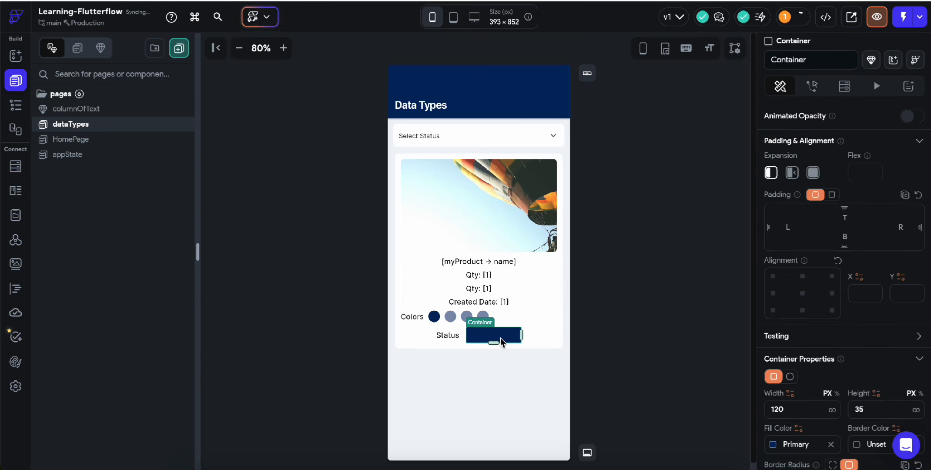
left_click(455, 335)
key("ctrl+c")
left_click(508, 336)
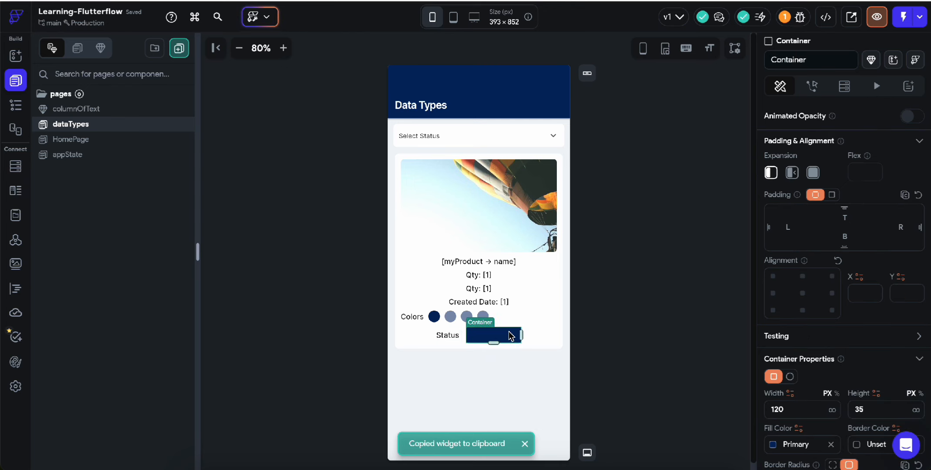
key("ctrl+v")
Set centered alignment on the status container and on the Status text inside it.
left_click(803, 293)
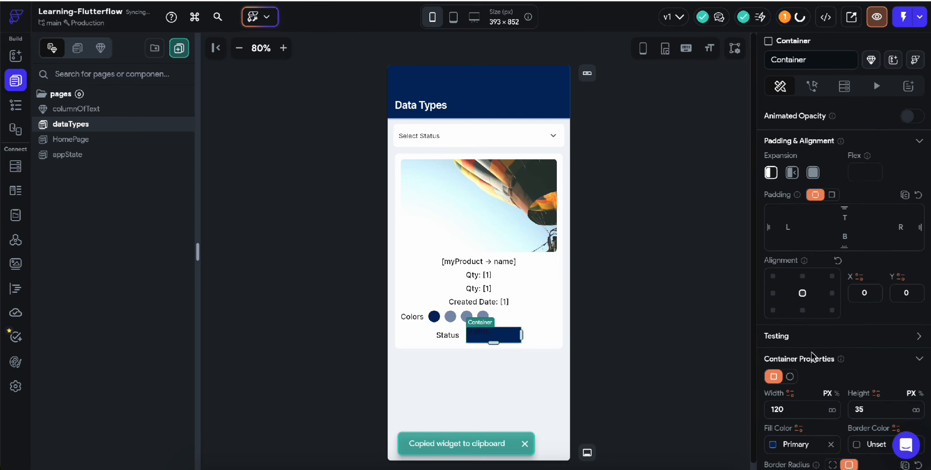
scroll(799, 420, "down", 1)
left_click(776, 414)
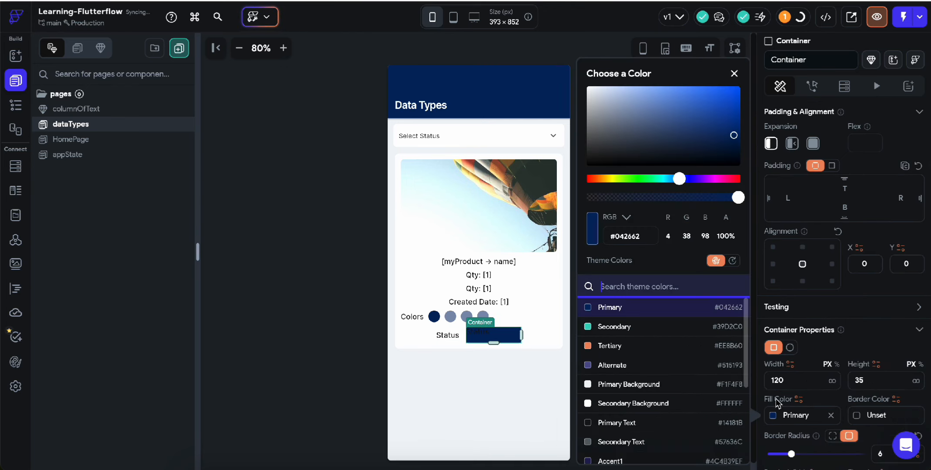
left_click(503, 365)
left_click(483, 335)
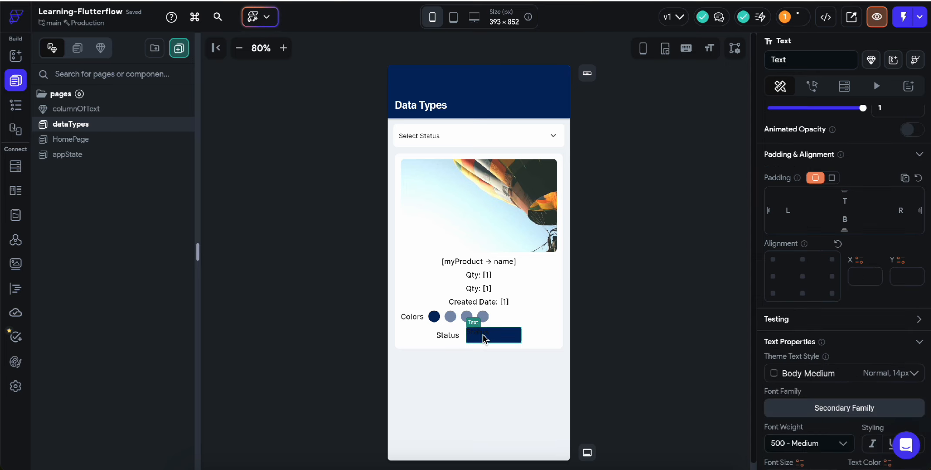
left_click(803, 276)
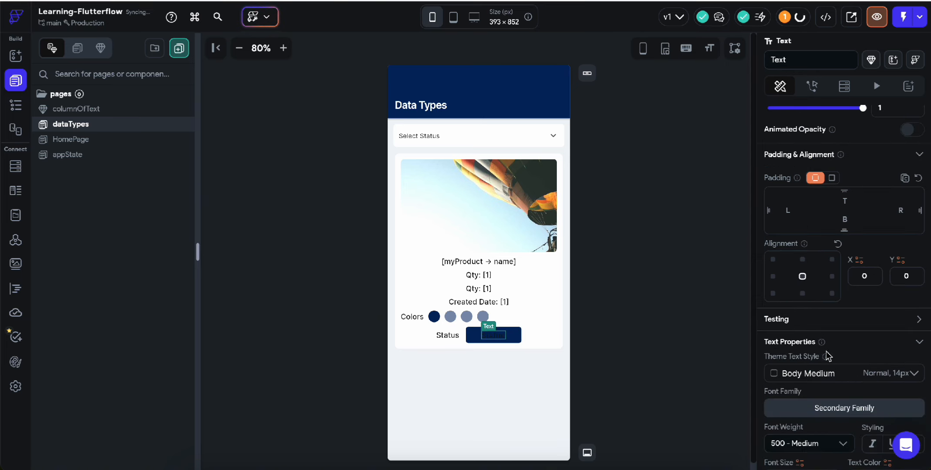
Set the text color of the Status text inside the container to Primary Background.
scroll(826, 353, "down", 3)
left_click(879, 322)
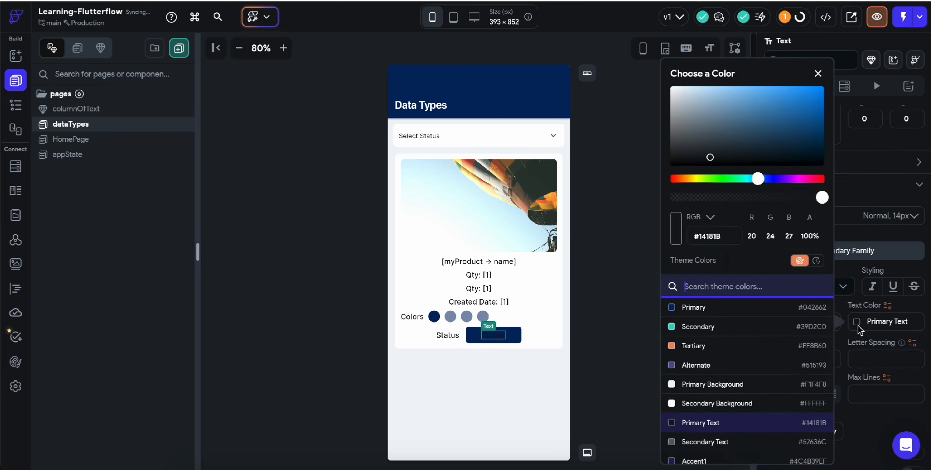
left_click(693, 385)
left_click(610, 362)
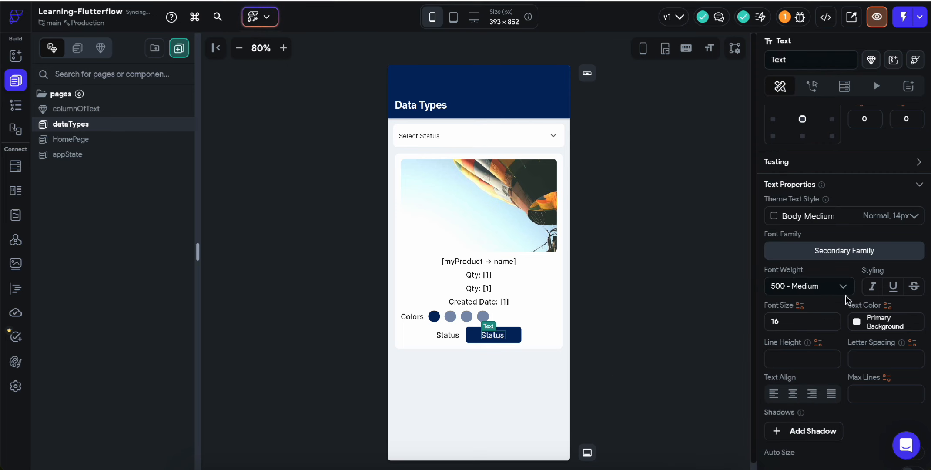
Bind the text inside the blue status container to the status field of the myProduct app state variable.
scroll(844, 300, "up", 6)
scroll(822, 236, "up", 3)
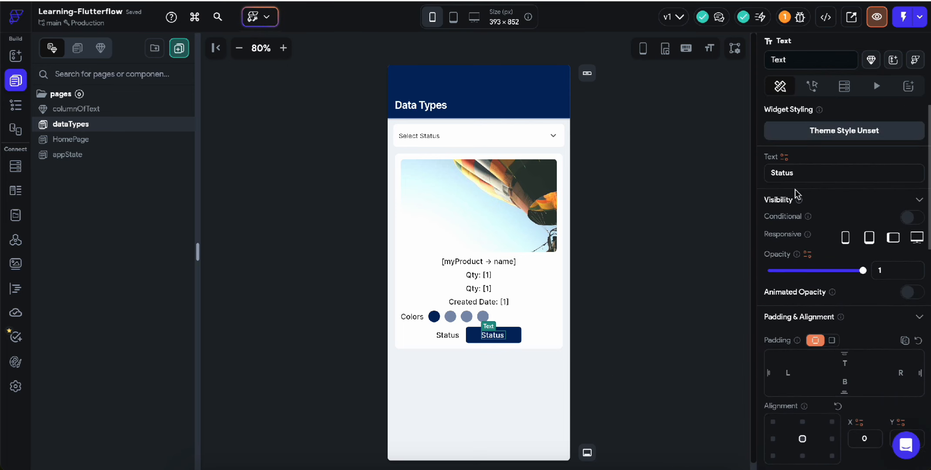
left_click(784, 158)
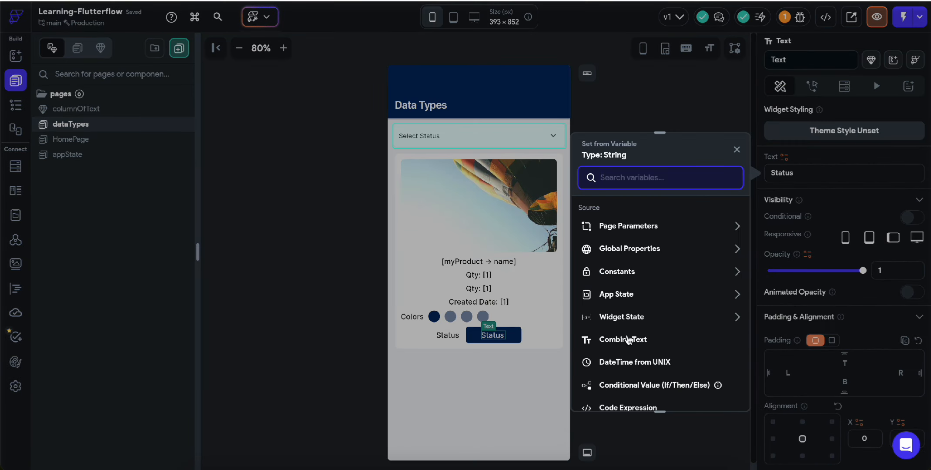
left_click(611, 296)
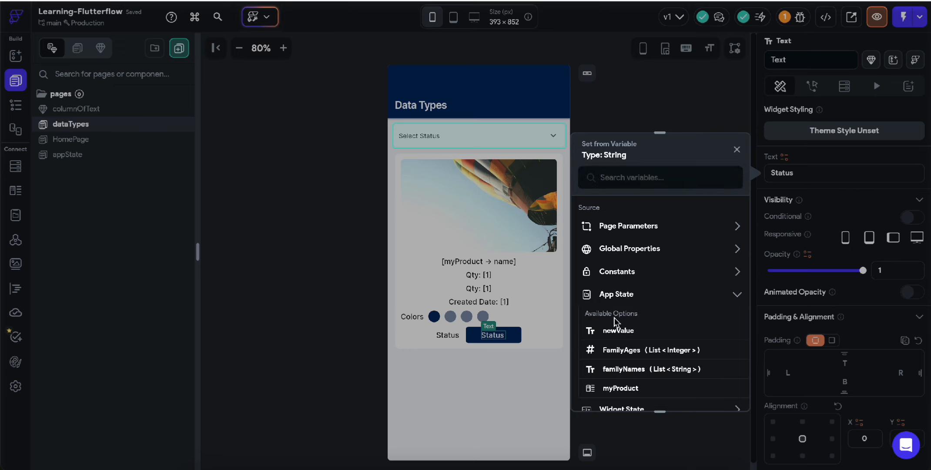
scroll(627, 377, "down", 1)
left_click(628, 378)
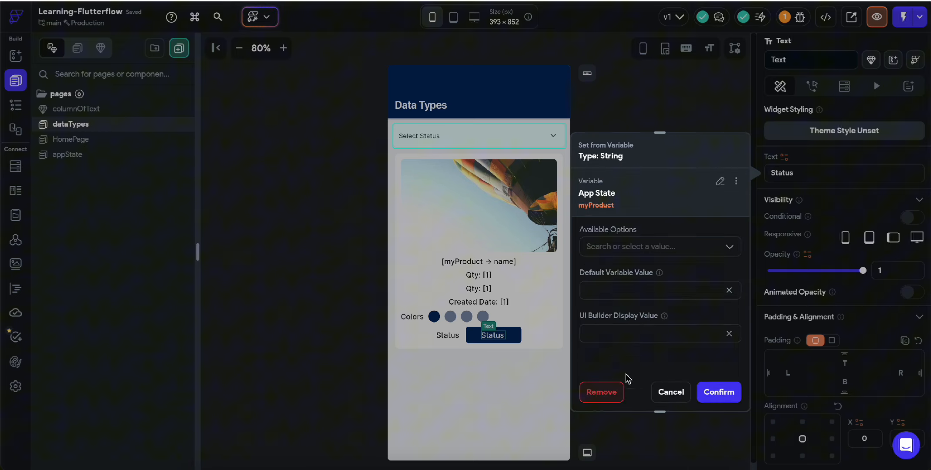
left_click(621, 255)
left_click(618, 270)
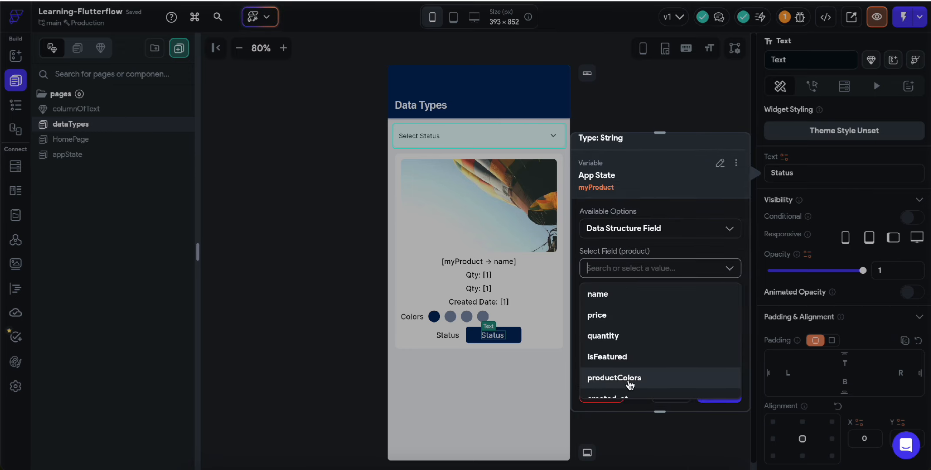
scroll(630, 385, "down", 1)
left_click(642, 368)
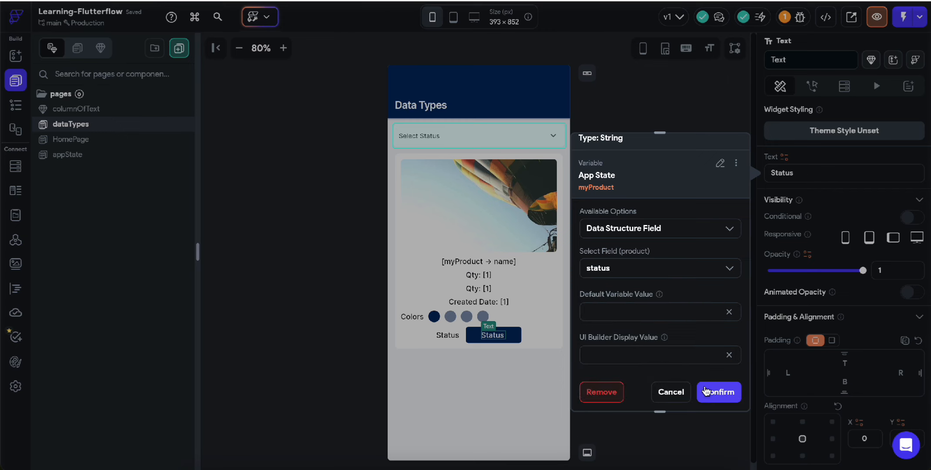
left_click(706, 391)
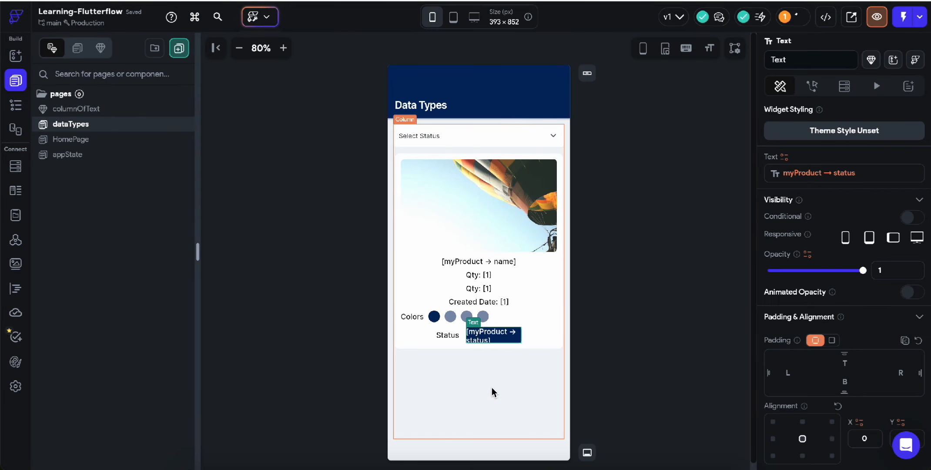
left_click(492, 389)
left_click(590, 355)
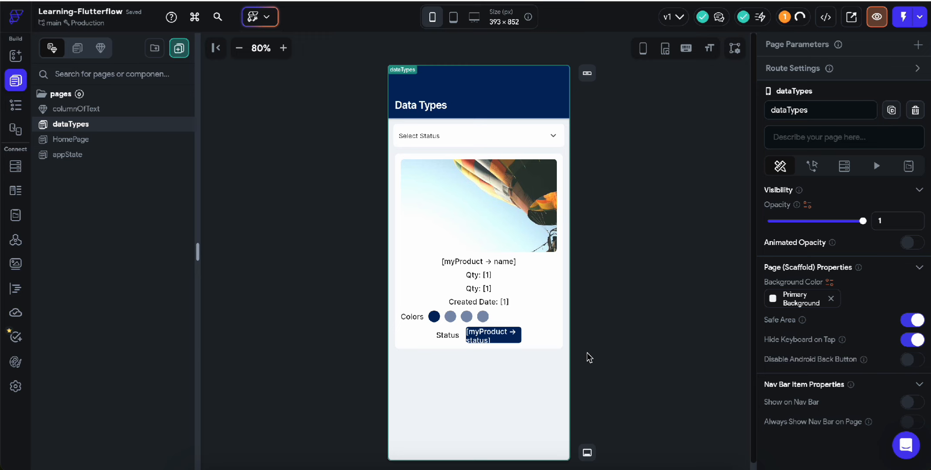
Make the status container's fill color a Conditional Value (If/Then/Else).
left_click(514, 344)
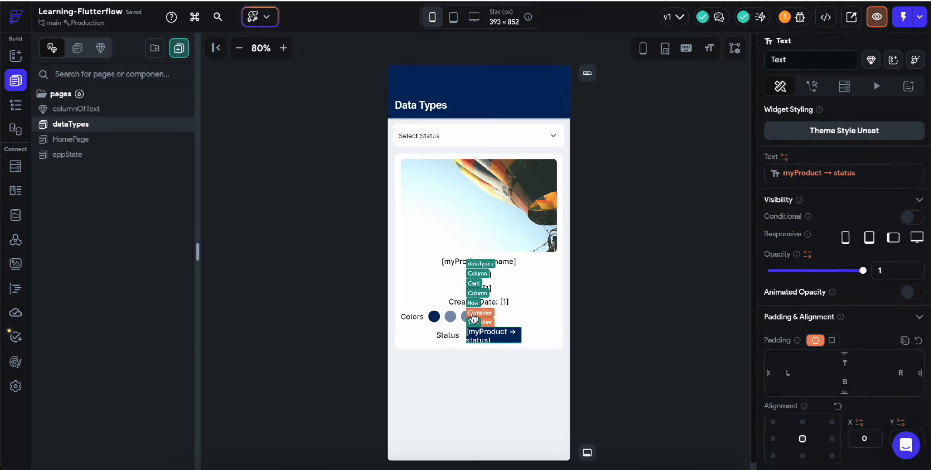
left_click(473, 317)
scroll(853, 365, "down", 3)
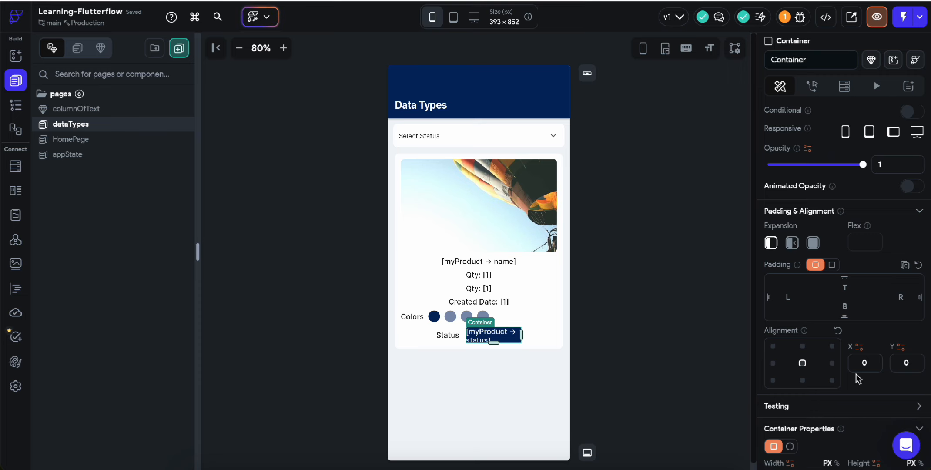
scroll(856, 374, "down", 4)
scroll(857, 374, "down", 1)
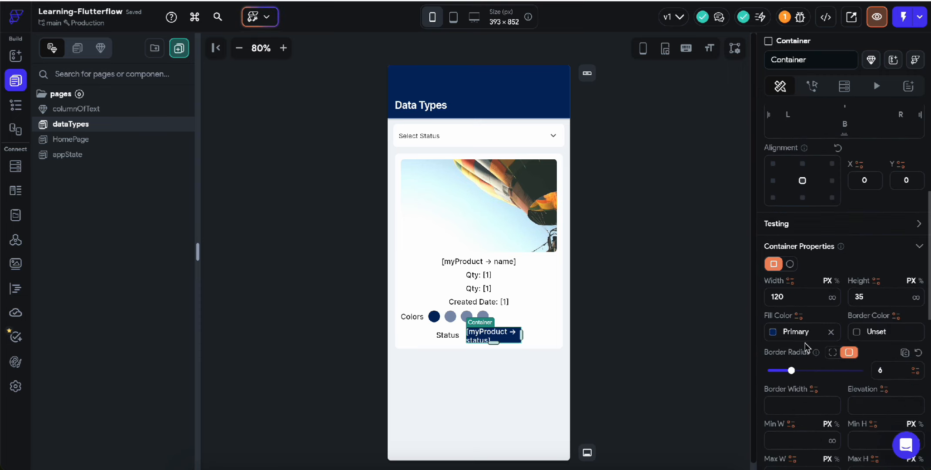
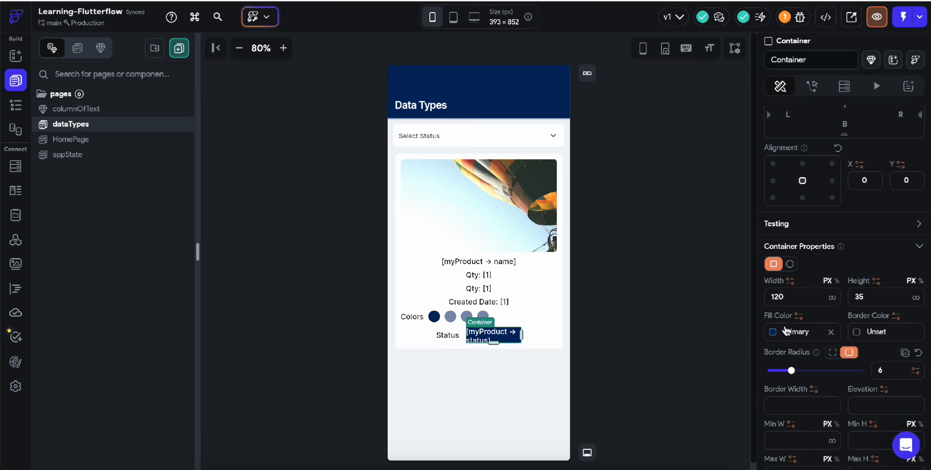
left_click(799, 316)
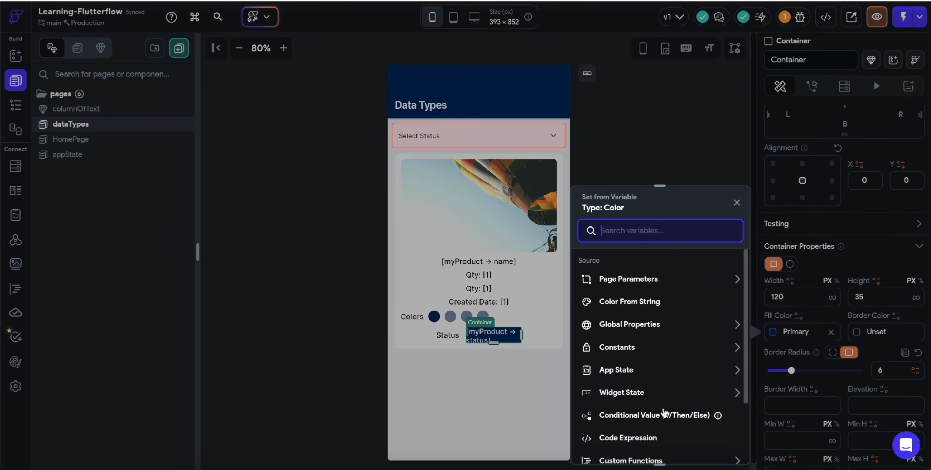
left_click(643, 418)
Add a comparison as the fill color's If condition, with the status field of app state myProduct as its first value.
left_click(644, 302)
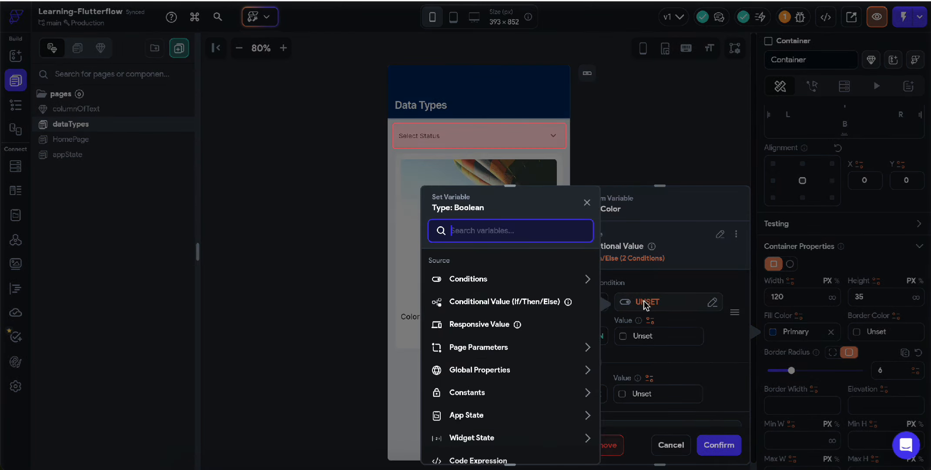
left_click(483, 279)
left_click(482, 317)
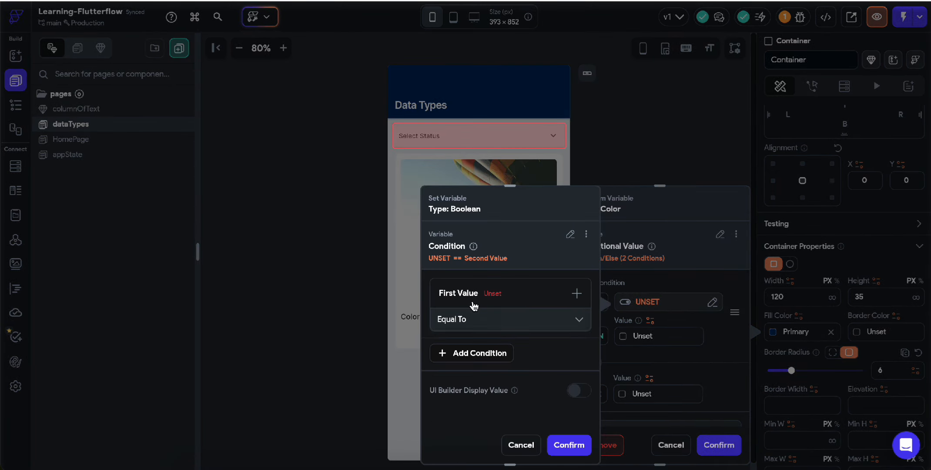
left_click(474, 304)
left_click(468, 317)
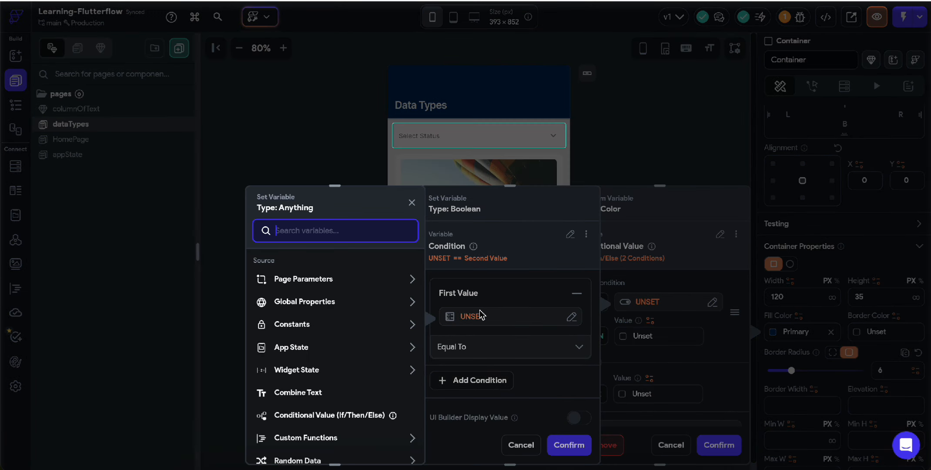
left_click(299, 353)
left_click(296, 440)
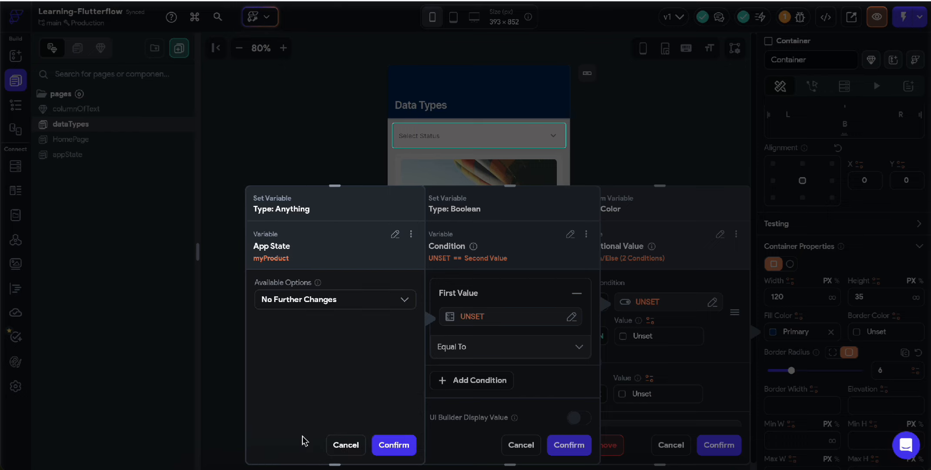
left_click(333, 299)
left_click(335, 322)
left_click(333, 339)
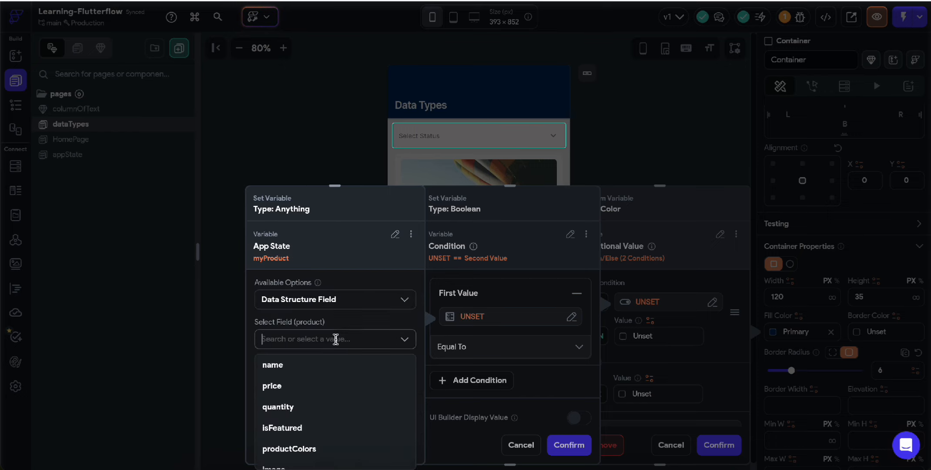
scroll(332, 399, "down", 3)
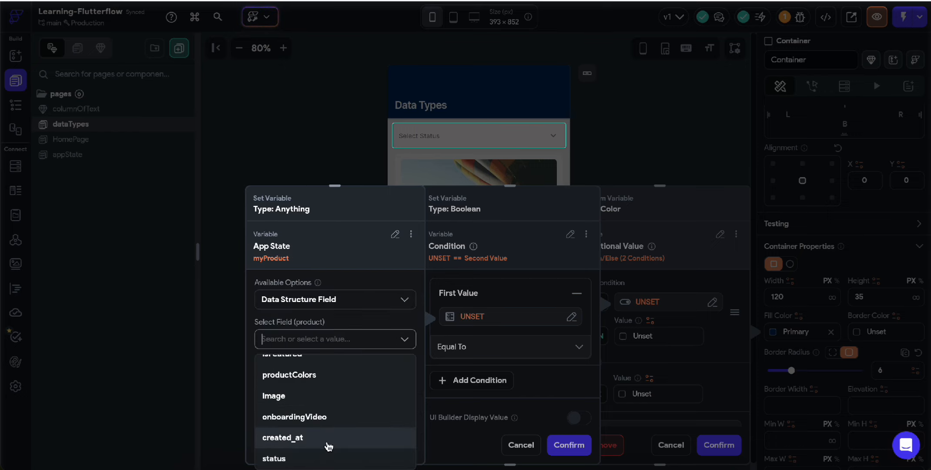
left_click(327, 458)
left_click(385, 445)
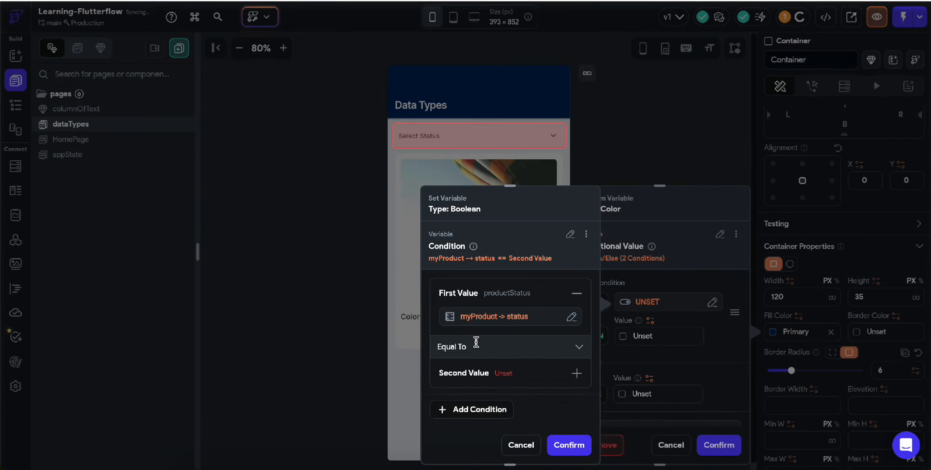
Complete the Equal To comparison with the productStatus option Active as the second value.
left_click(505, 373)
left_click(492, 409)
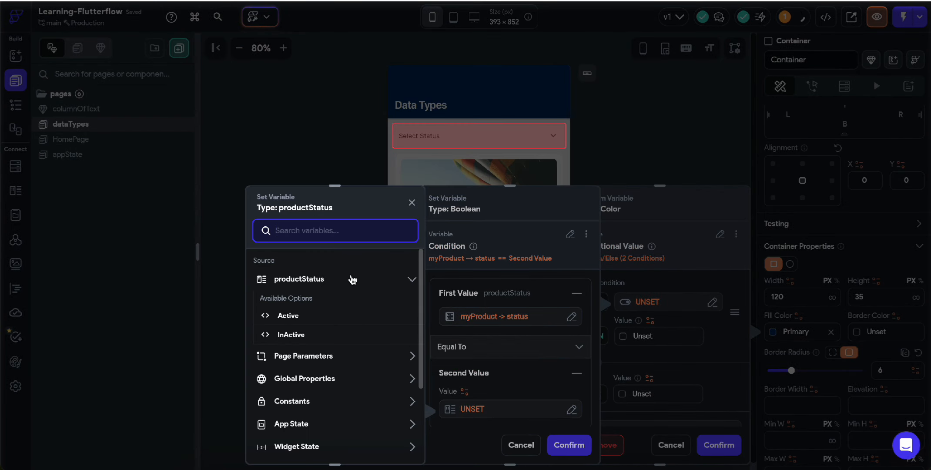
left_click(294, 316)
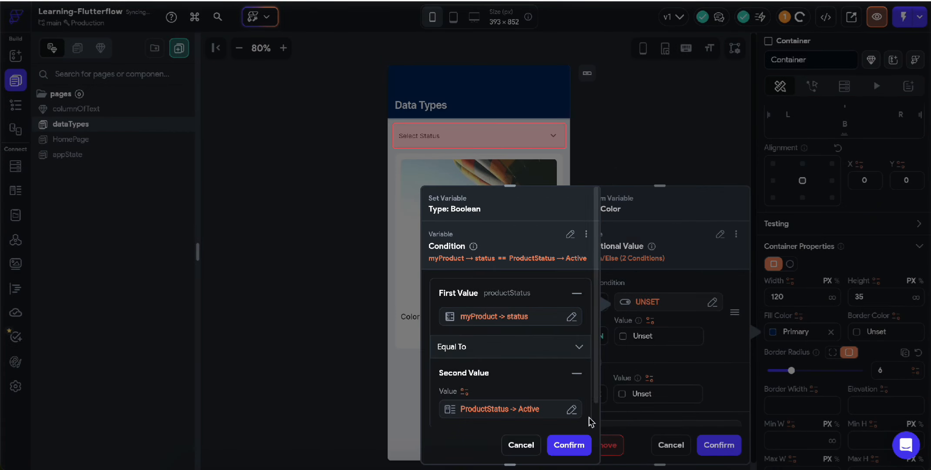
left_click(573, 443)
Set the fill color for the Active condition to the Success theme color.
left_click(628, 343)
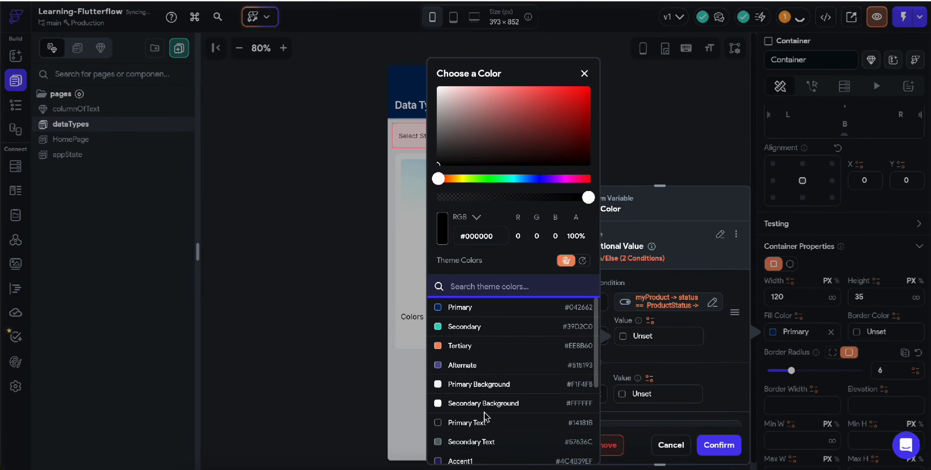
scroll(478, 383, "down", 3)
left_click(474, 416)
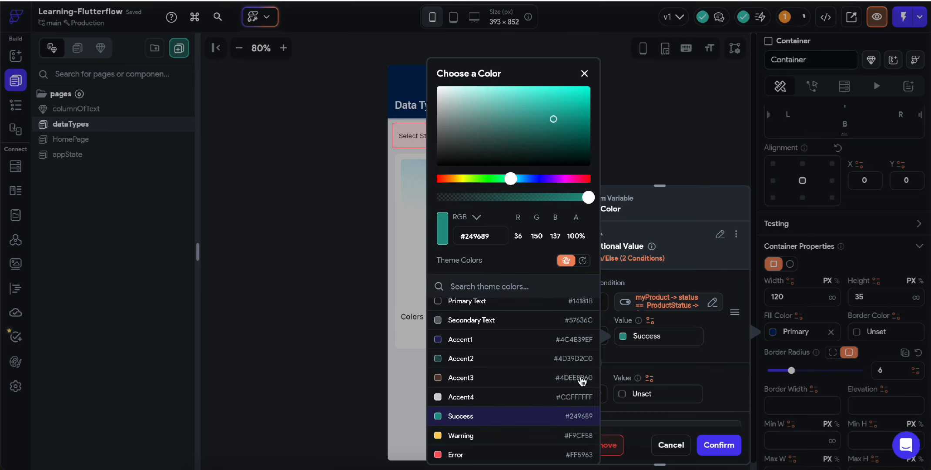
left_click(643, 376)
Set the Else fill color to the Error theme color and apply the conditional fill to the status container.
left_click(625, 394)
scroll(503, 418, "down", 3)
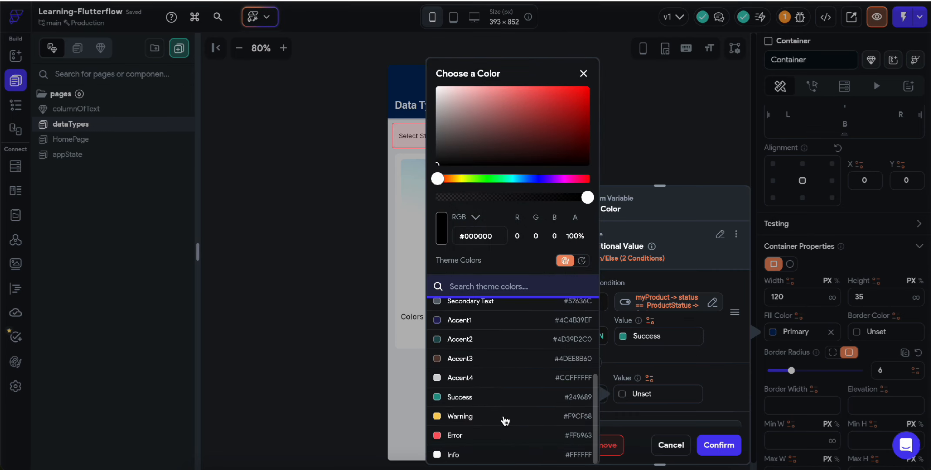
left_click(476, 434)
left_click(718, 444)
left_click(718, 445)
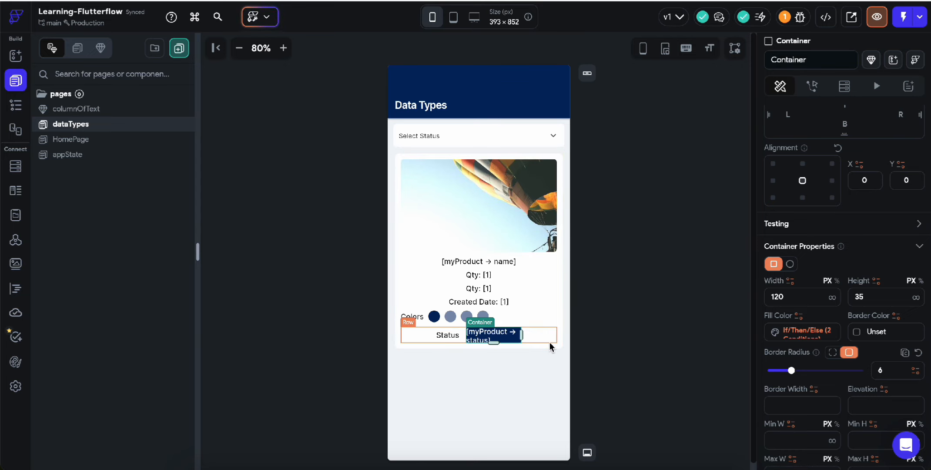
Wrap the product card in a Container widget.
left_click(556, 348)
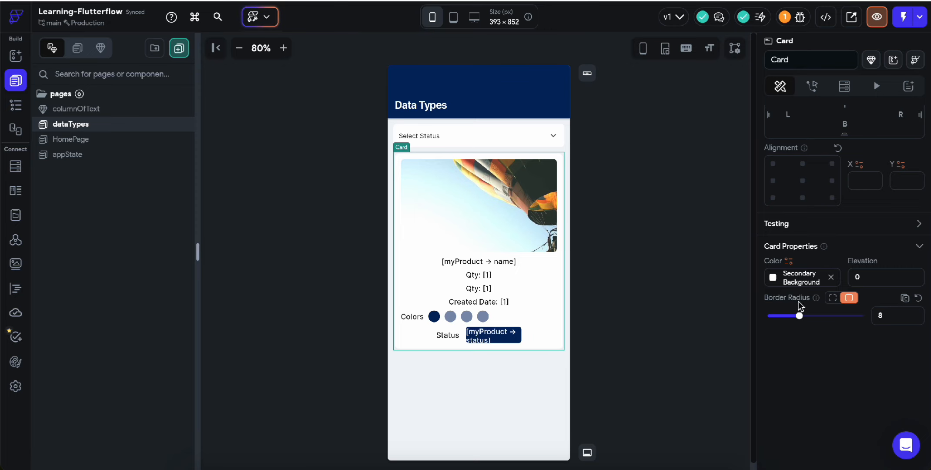
scroll(799, 302, "up", 2)
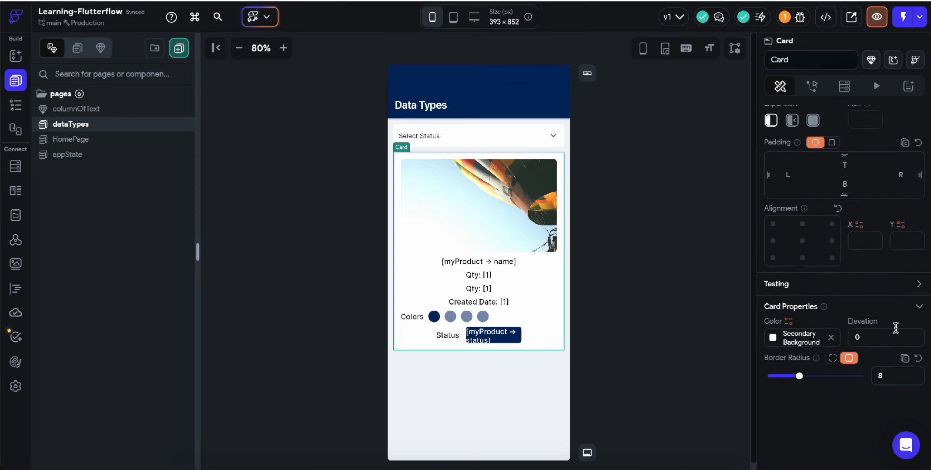
scroll(885, 265, "up", 2)
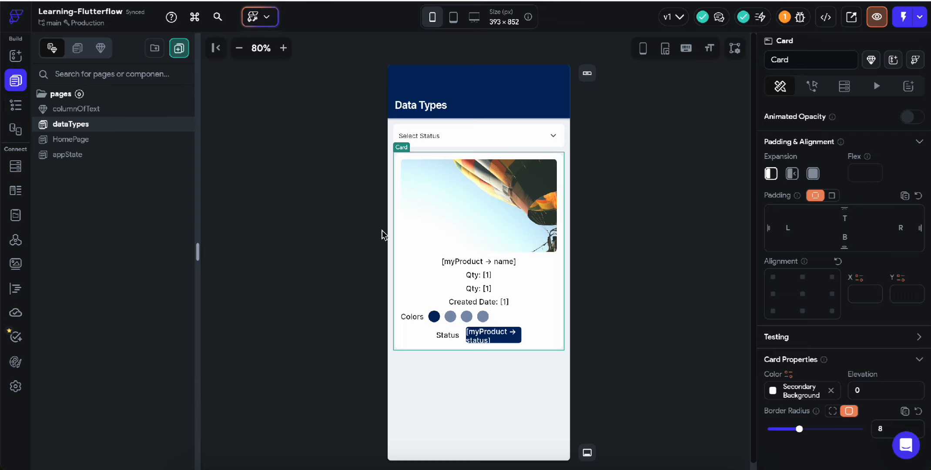
left_click(15, 105)
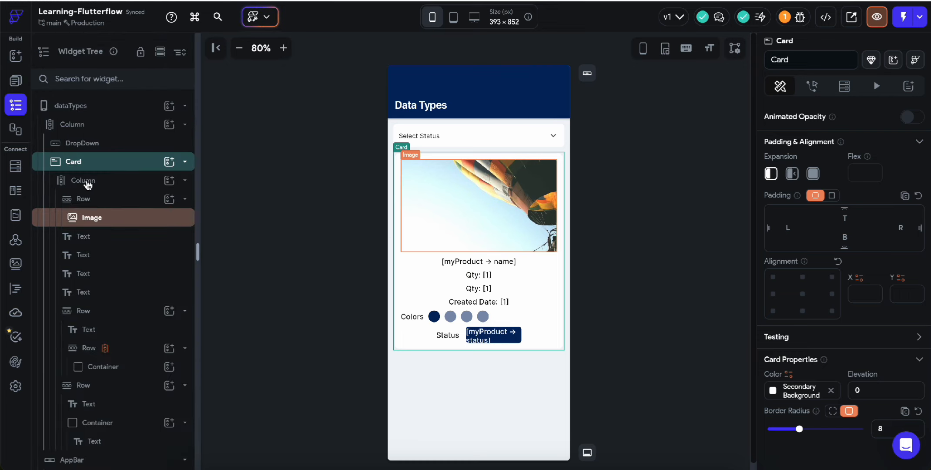
left_click(185, 161)
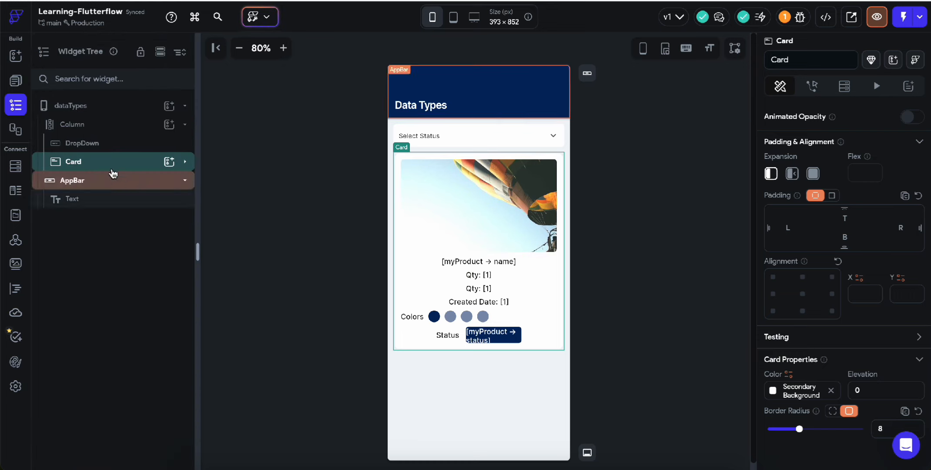
right_click(110, 167)
left_click(155, 238)
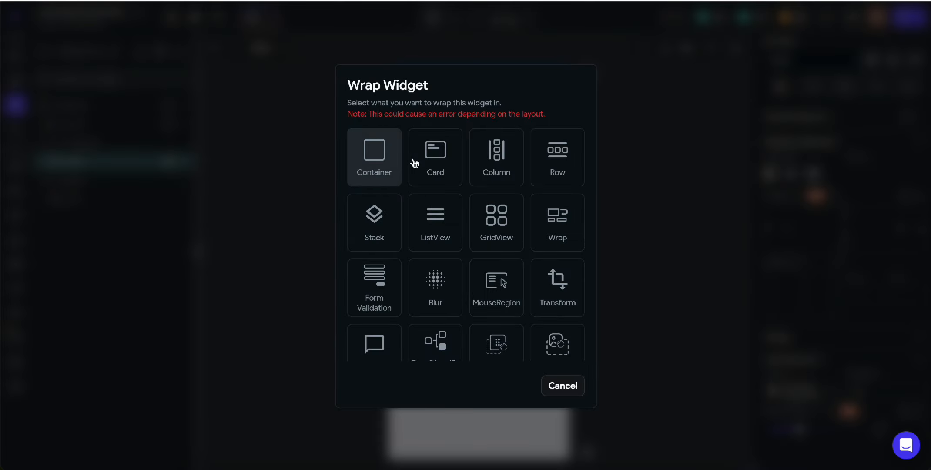
left_click(372, 170)
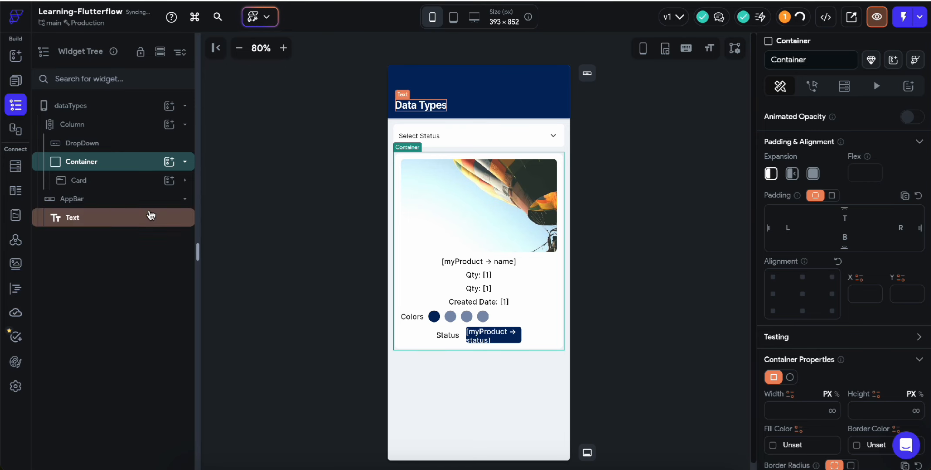
scroll(832, 362, "down", 1)
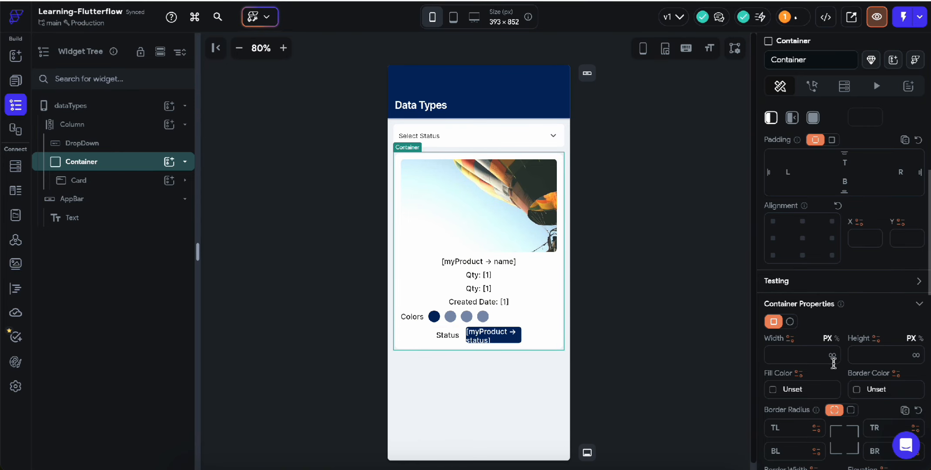
scroll(828, 322, "down", 4)
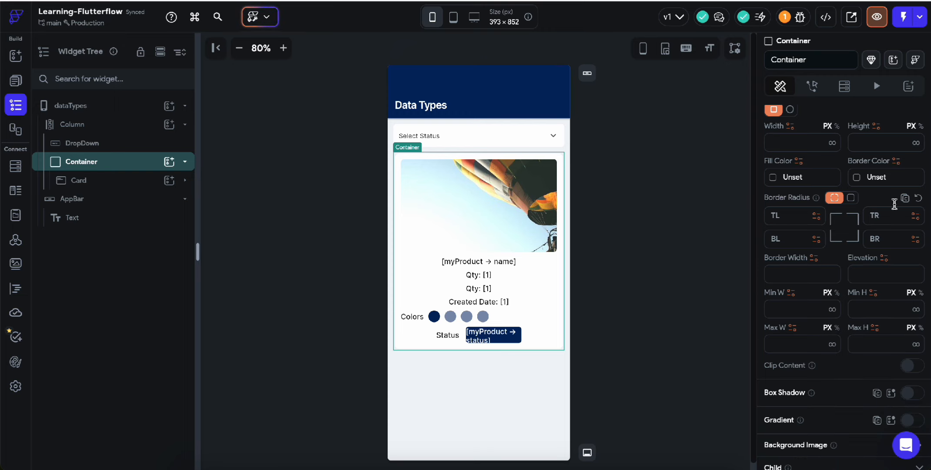
Set the border width of the container around the product card to 2.
scroll(884, 216, "down", 1)
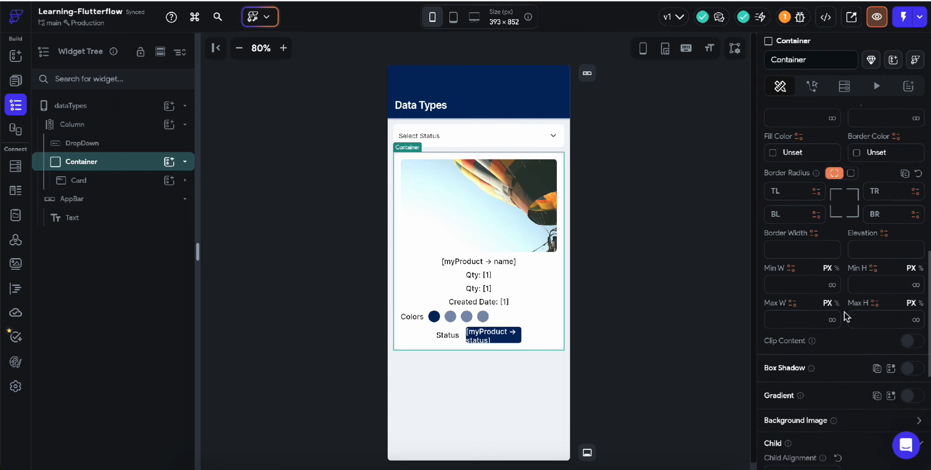
left_click(802, 253)
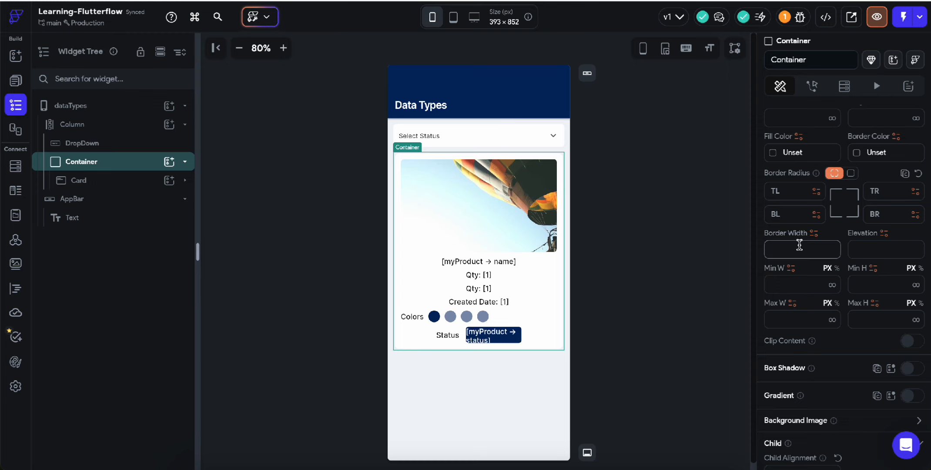
type("2")
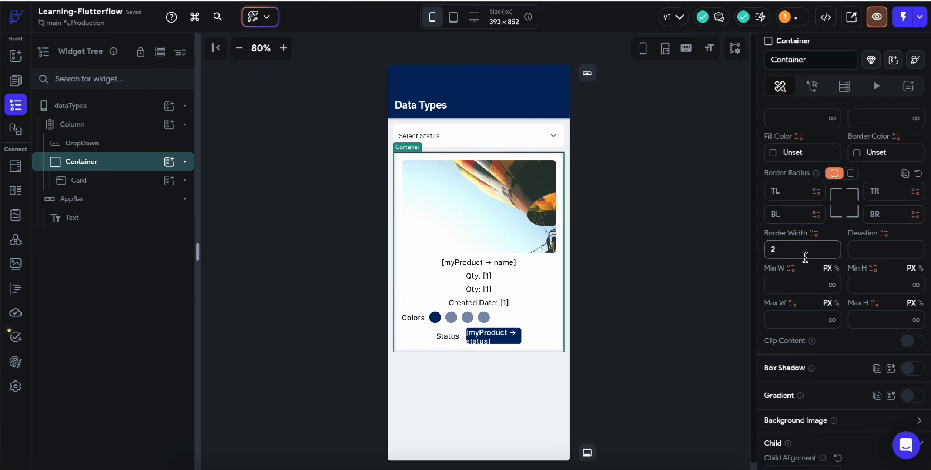
left_click(563, 389)
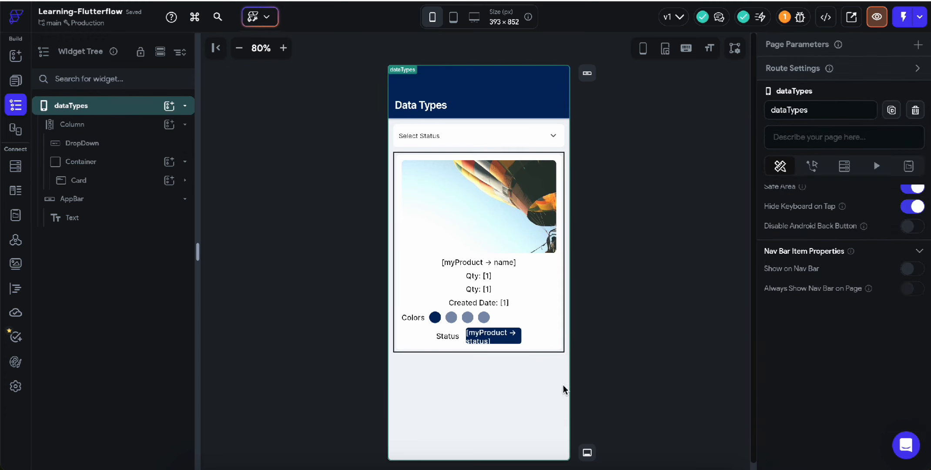
Give the product card's container a uniform border radius of 6 on all corners.
left_click(394, 161)
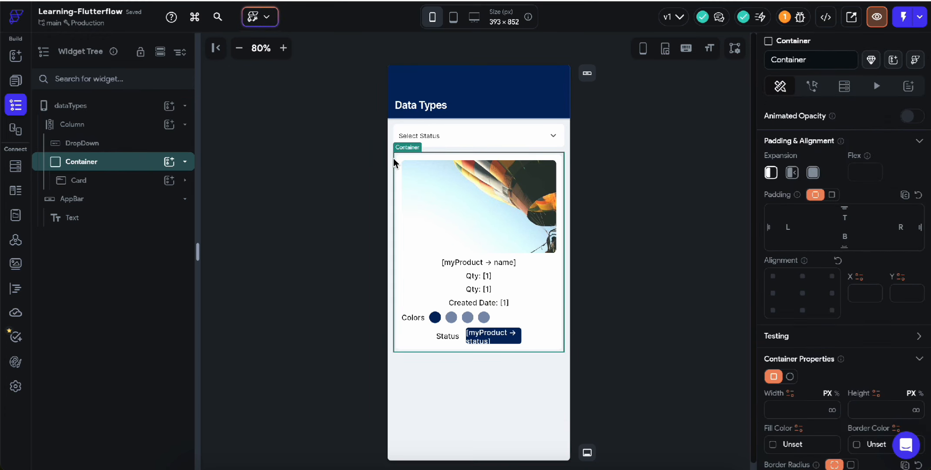
scroll(832, 409, "down", 6)
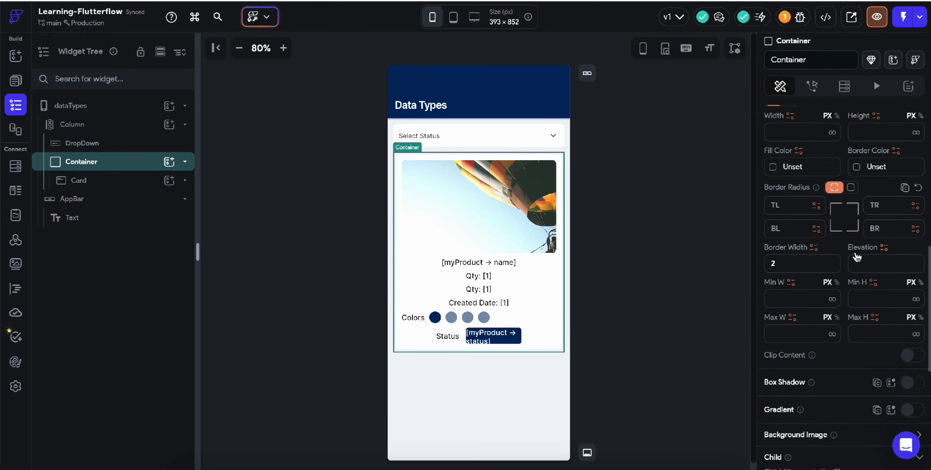
left_click(851, 188)
left_click(885, 204)
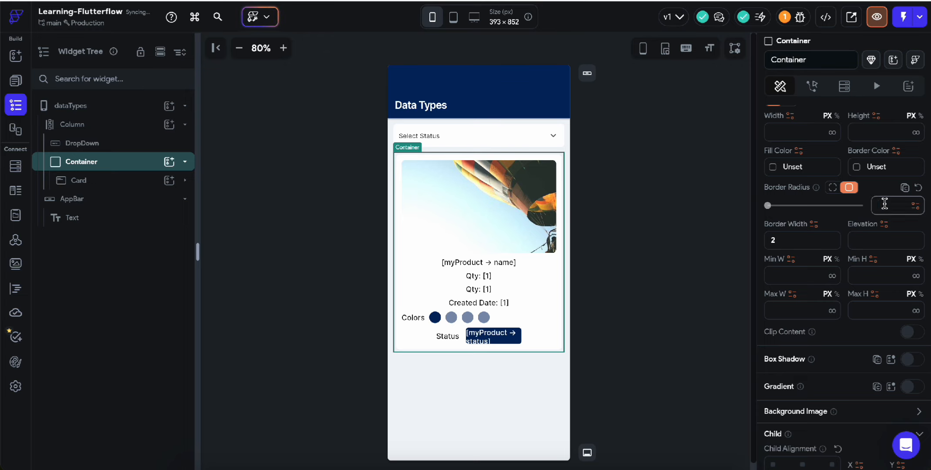
type("6")
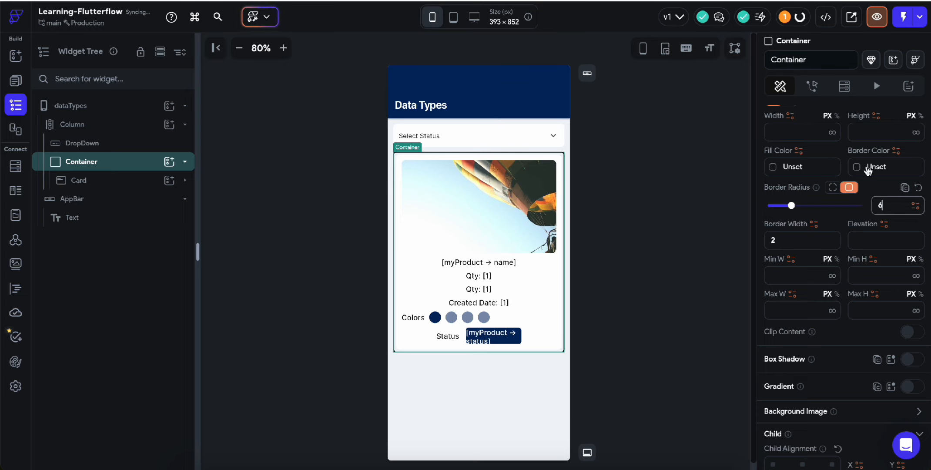
left_click(609, 271)
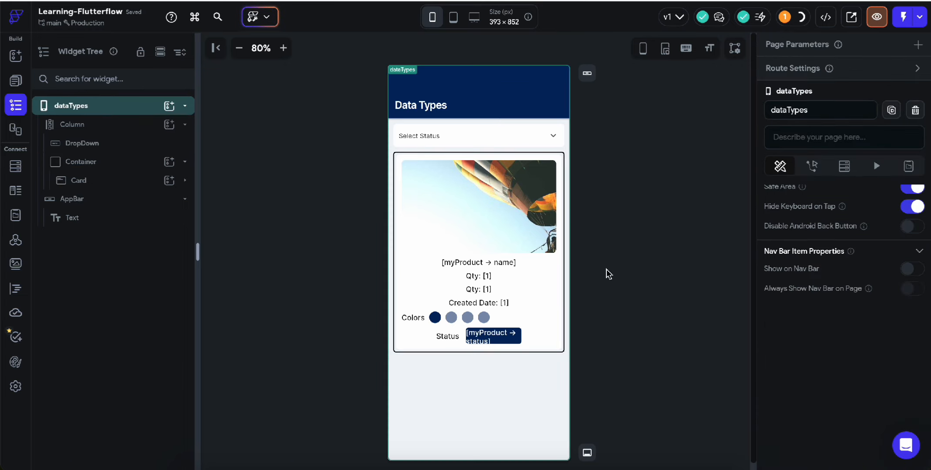
Bind the border color of the product card's container to a Conditional Value (If/Then/Else).
left_click(395, 193)
scroll(888, 313, "down", 3)
scroll(888, 325, "down", 1)
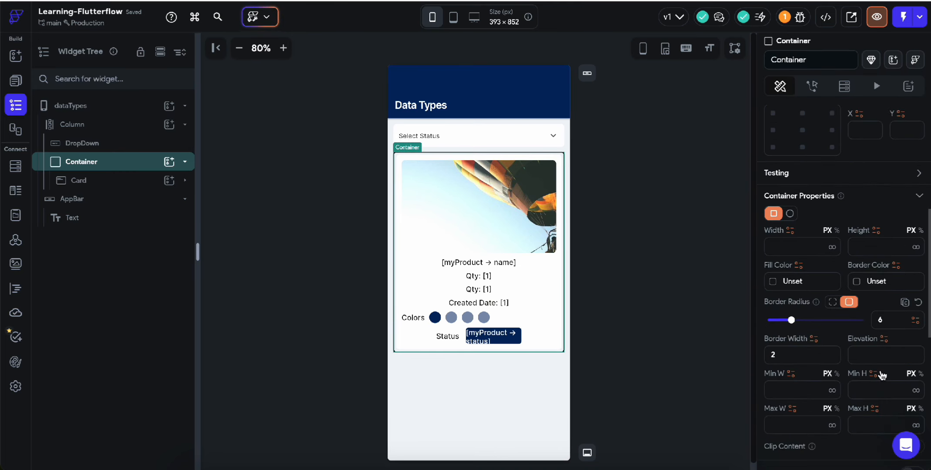
left_click(897, 266)
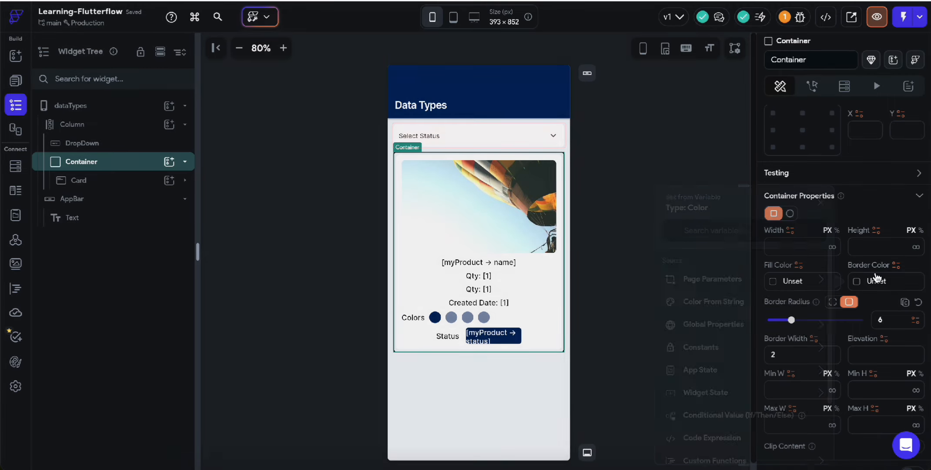
left_click(877, 276)
left_click(896, 264)
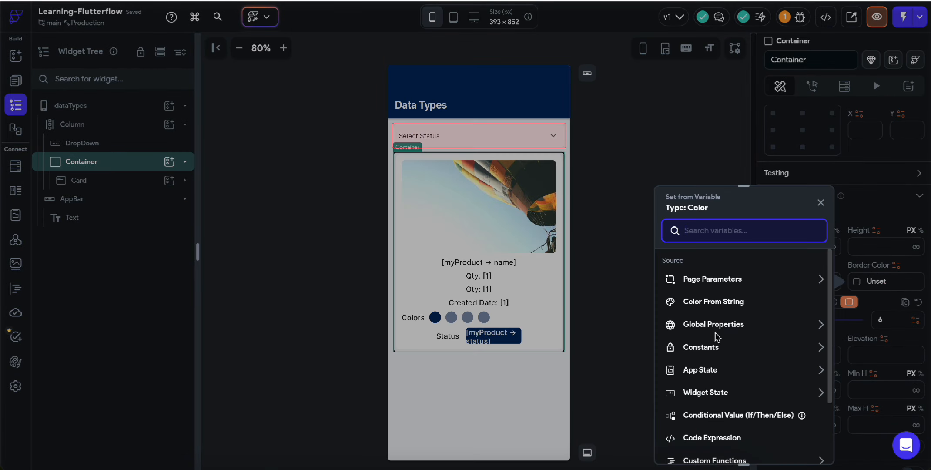
left_click(714, 414)
Set the first IF condition to the isFeatured data structure field of the myProduct app state.
left_click(730, 308)
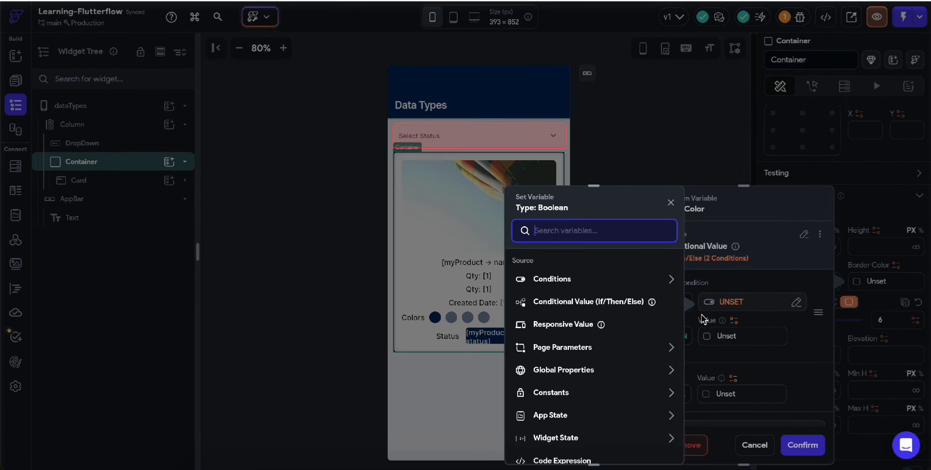
left_click(560, 279)
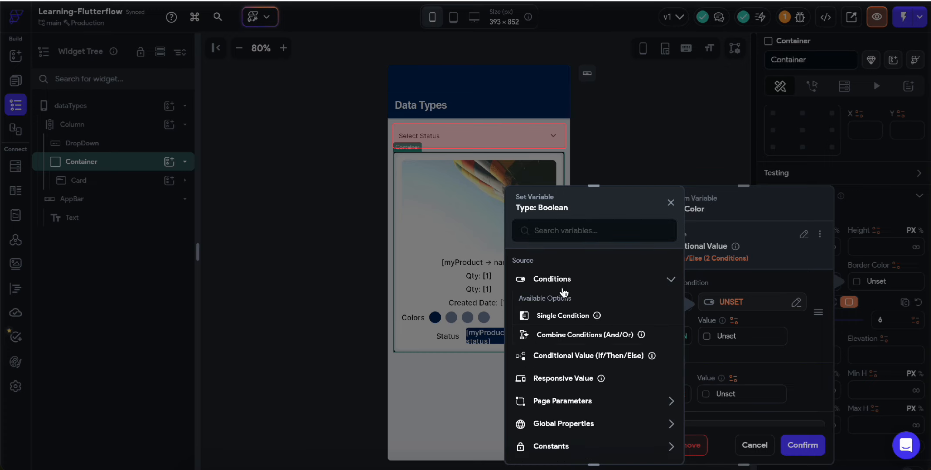
scroll(625, 364, "down", 1)
scroll(624, 364, "down", 1)
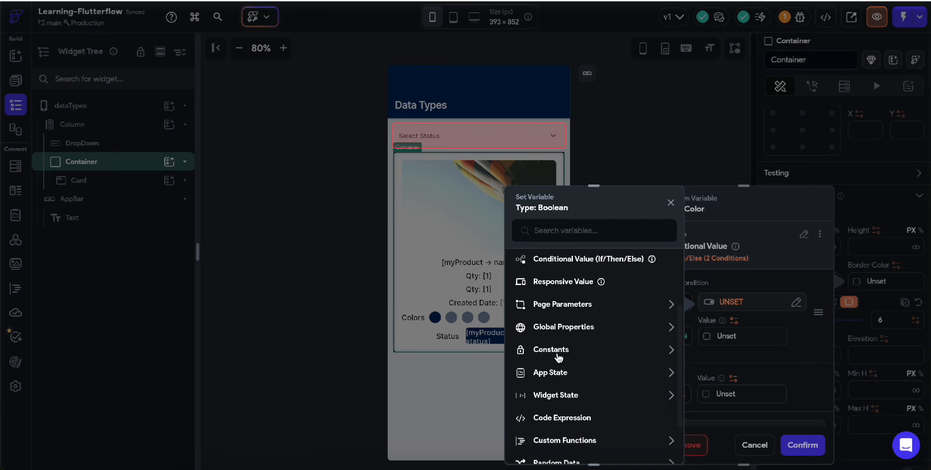
left_click(559, 376)
scroll(556, 391, "down", 3)
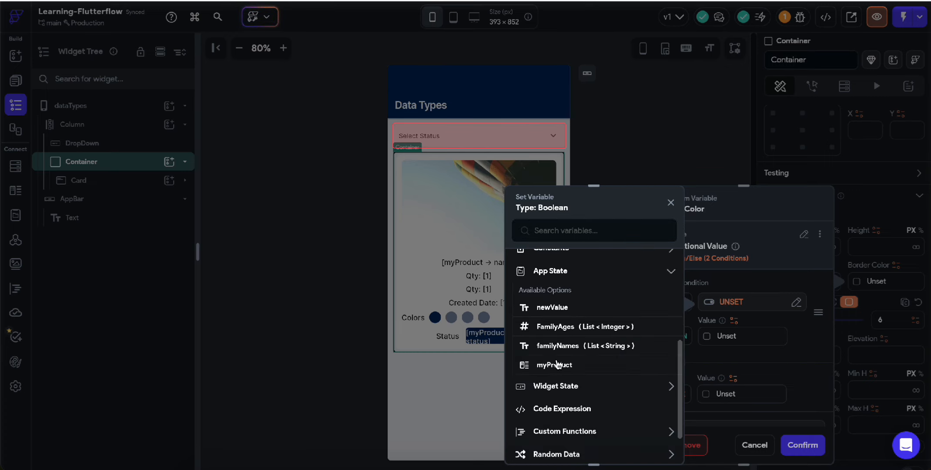
left_click(559, 366)
left_click(561, 316)
left_click(566, 338)
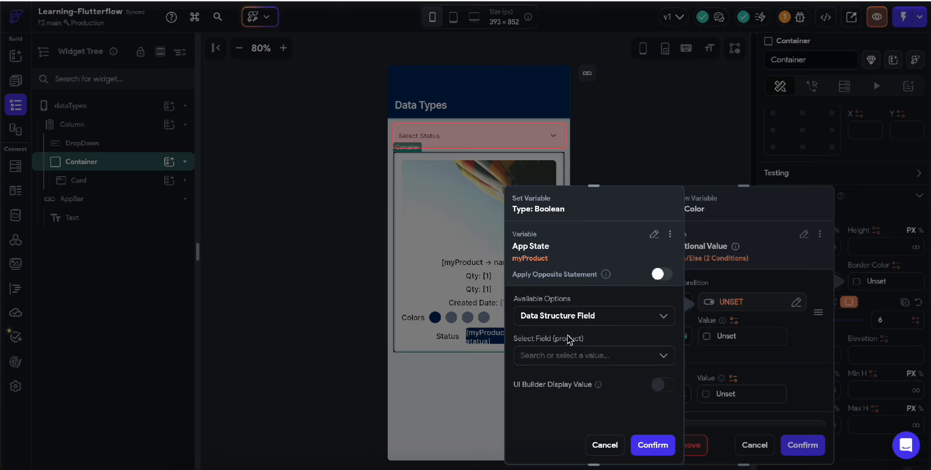
left_click(572, 355)
left_click(572, 383)
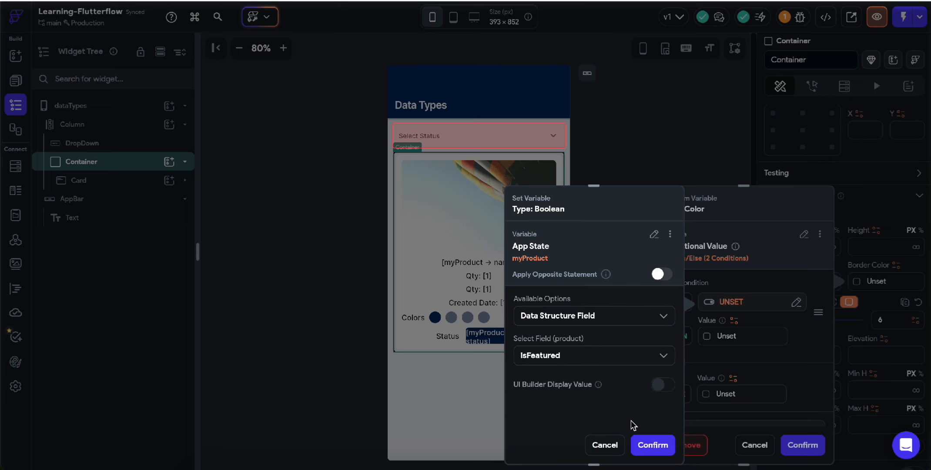
left_click(651, 443)
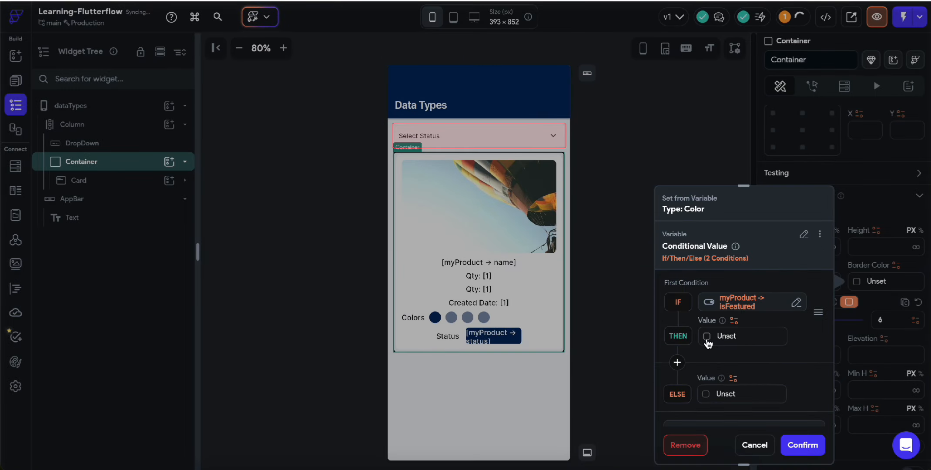
Set the border color for the isFeatured condition to the Tertiary theme color.
left_click(708, 338)
scroll(588, 394, "down", 2)
scroll(588, 394, "up", 2)
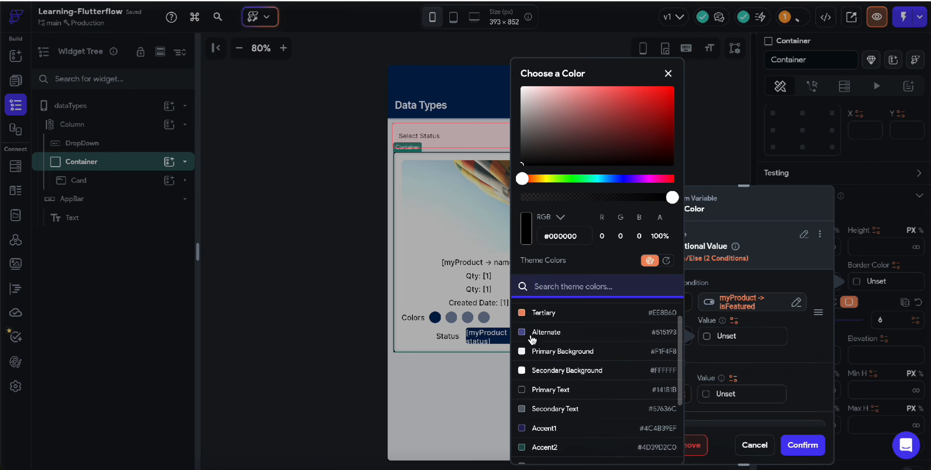
left_click(527, 315)
left_click(760, 382)
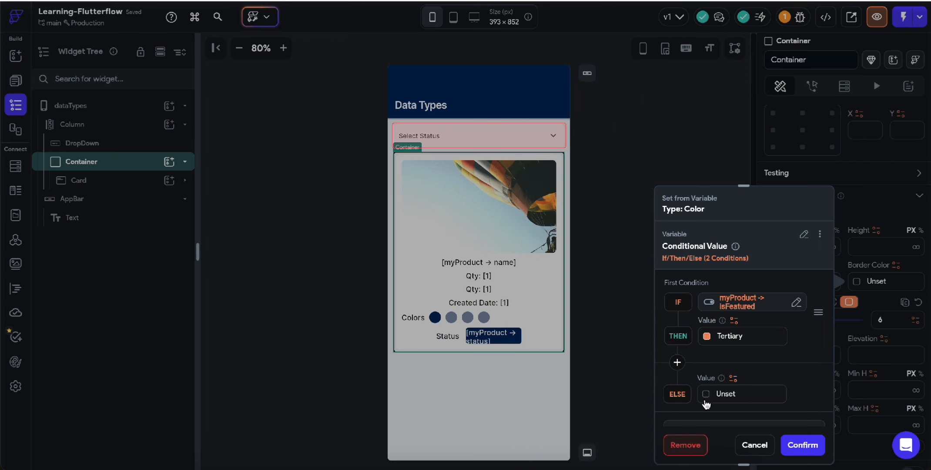
Set the Else border color to the Primary Background theme color and apply the conditional border color.
left_click(707, 394)
left_click(562, 383)
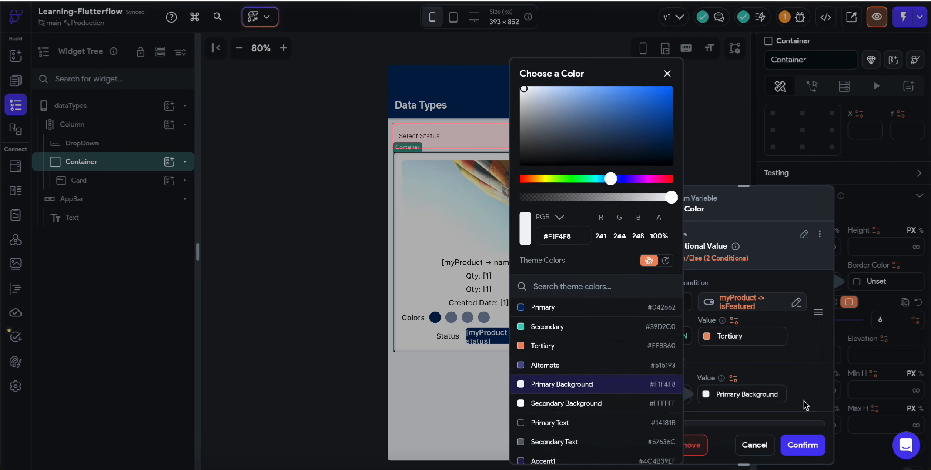
left_click(816, 394)
left_click(803, 445)
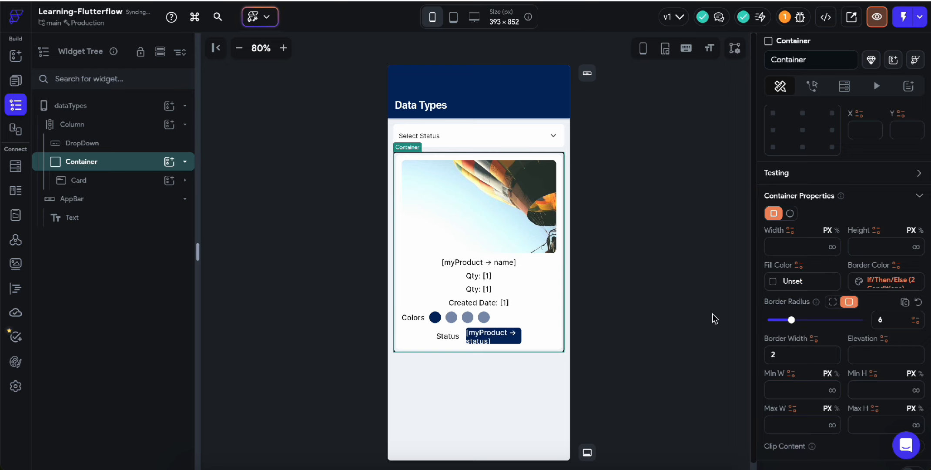
Run the app in Test mode to check the product card's border, and return to the editor.
left_click(643, 297)
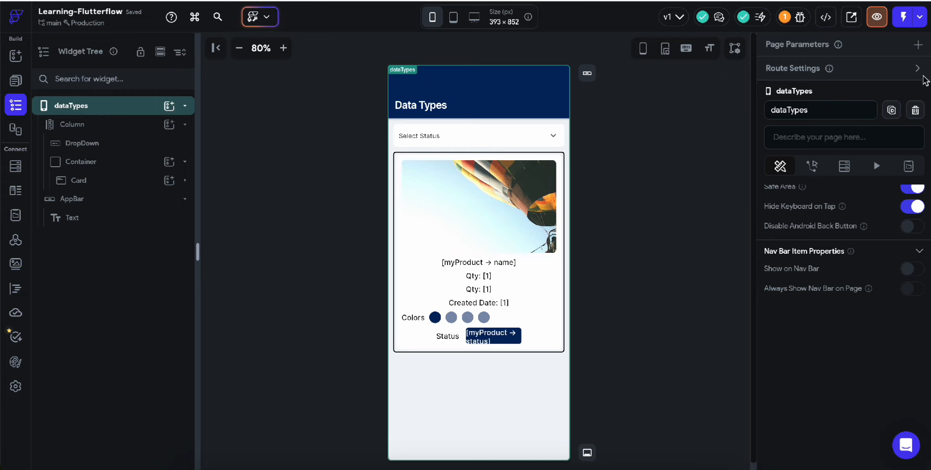
left_click(905, 18)
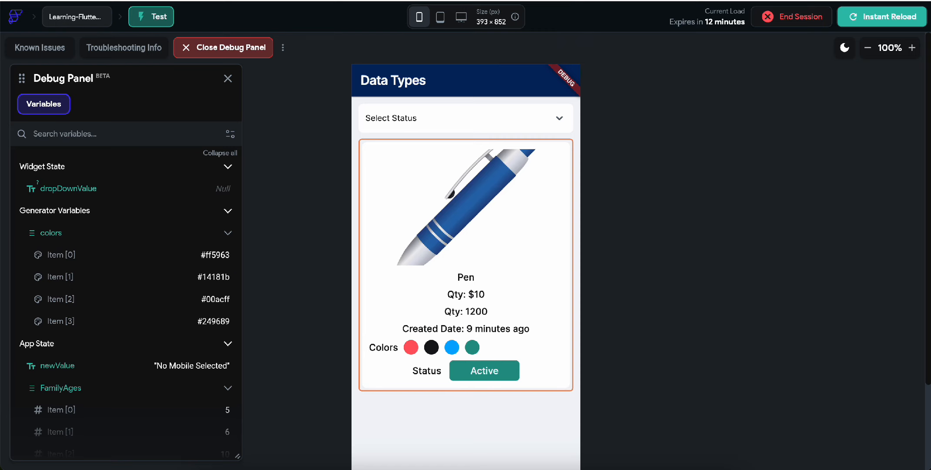
key("ctrl+shift+Tab")
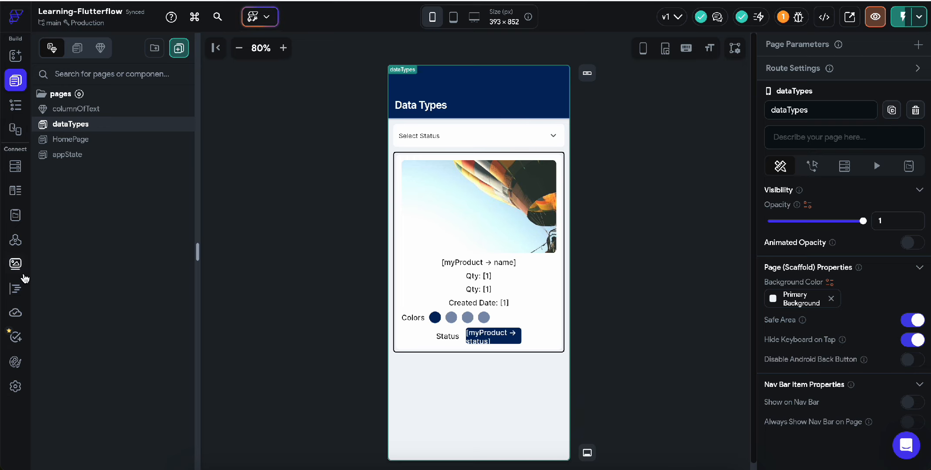
In the myProduct app state default value, set the status to InActive, turn off isFeatured and save the data.
left_click(15, 190)
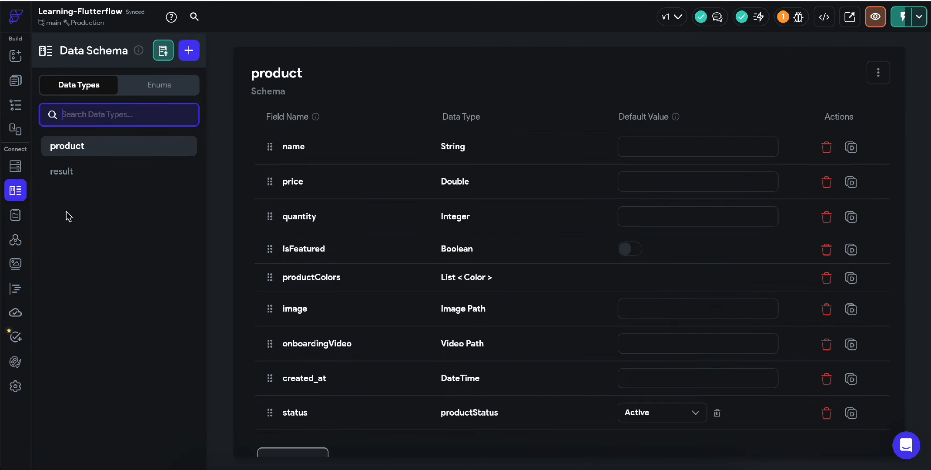
left_click(16, 215)
left_click(621, 363)
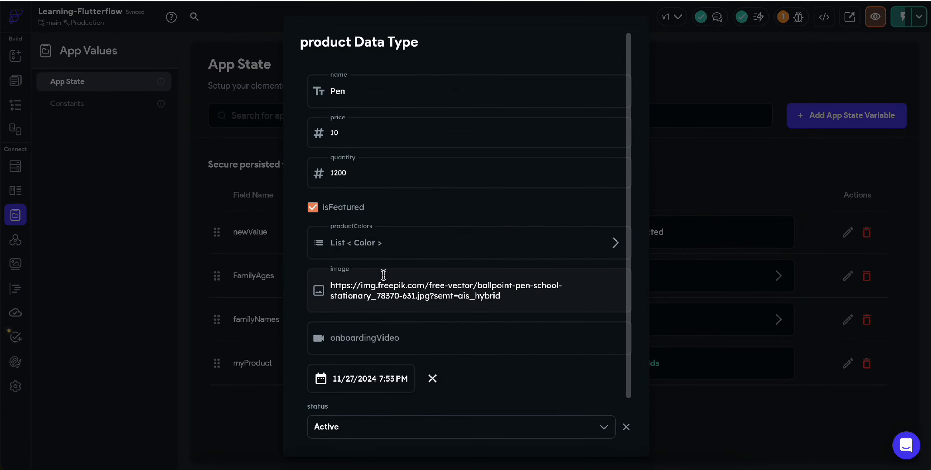
left_click(362, 424)
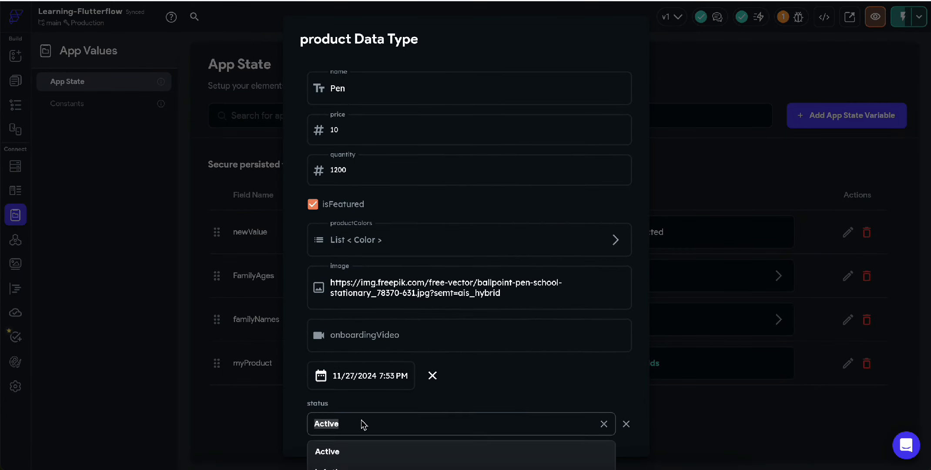
left_click(370, 463)
scroll(472, 374, "down", 1)
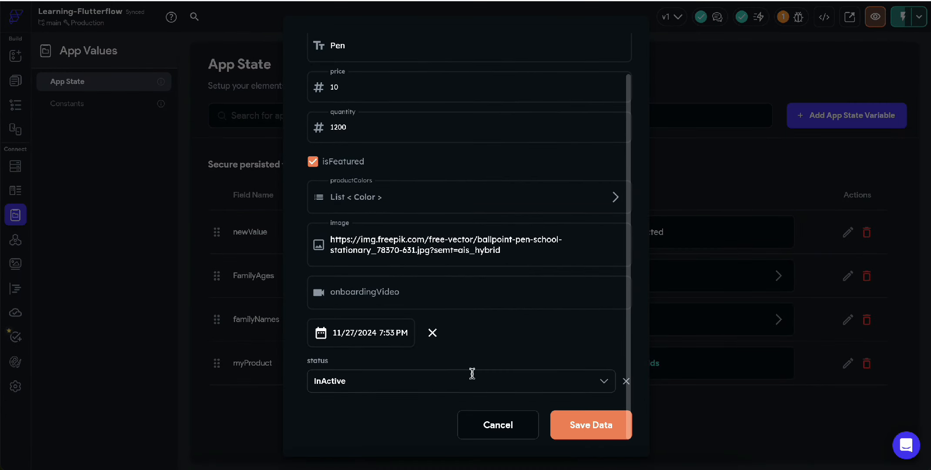
left_click(313, 161)
left_click(610, 433)
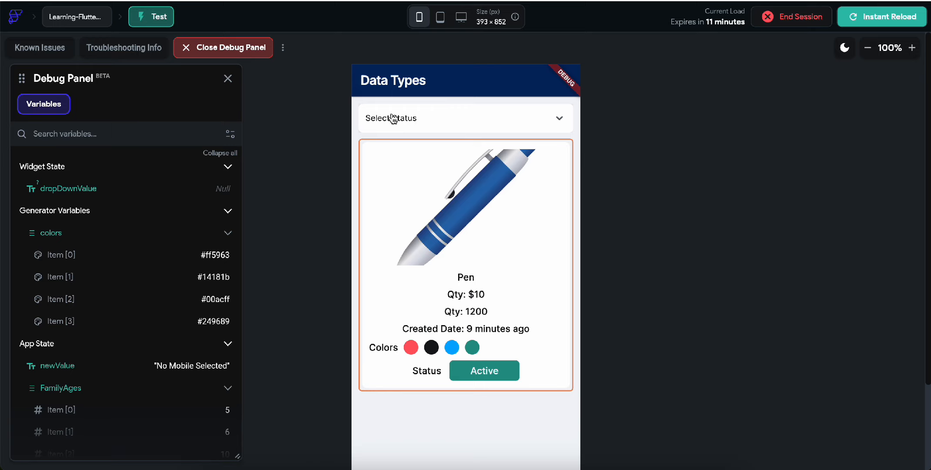
Try out different options of the status dropdown in the running test app.
left_click(421, 117)
left_click(418, 158)
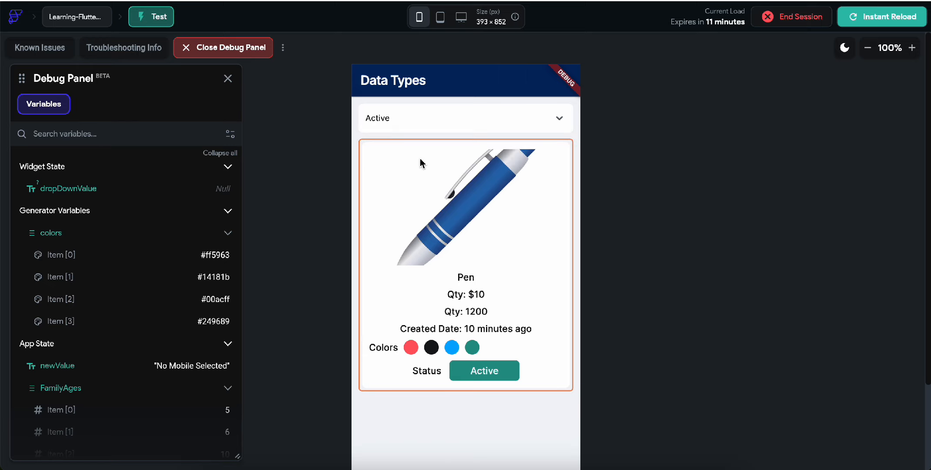
left_click(421, 130)
left_click(425, 174)
left_click(434, 130)
left_click(435, 154)
Reload the running test app to load the changed myProduct values.
left_click(611, 0)
left_click(661, 1)
left_click(869, 12)
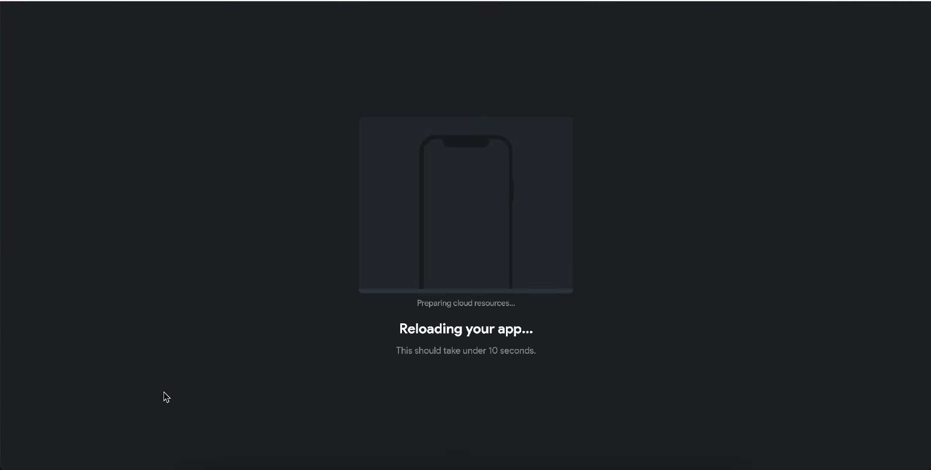